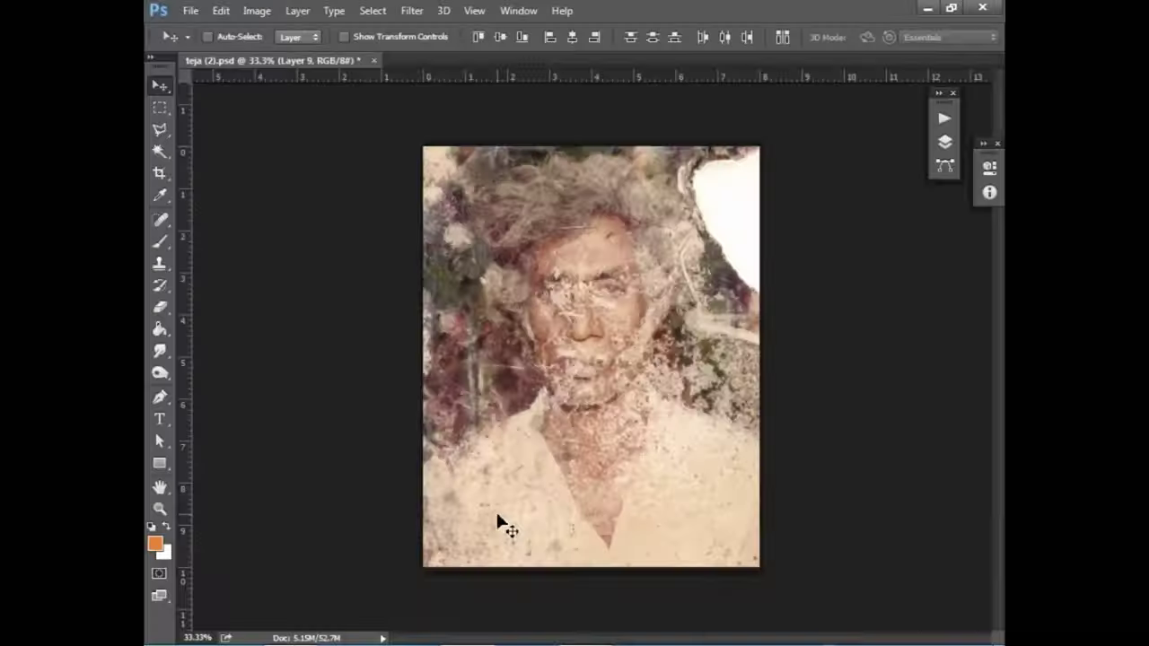
# Zoom in on the damaged portrait in teja (2).psd
pyautogui.hotkey('ctrl', '+')
pyautogui.hotkey('ctrl', '+')
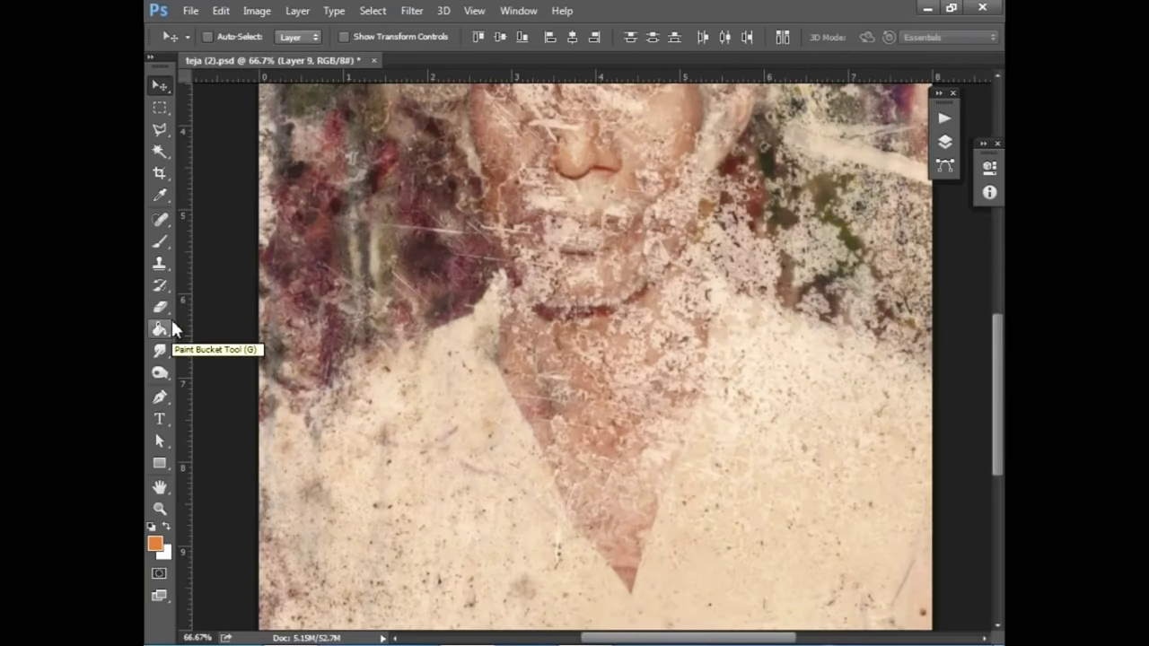
# Trace a pen path beside the face and around the top of the man's hair
pyautogui.click(160, 397)
pyautogui.scroll(5, 494, 528)
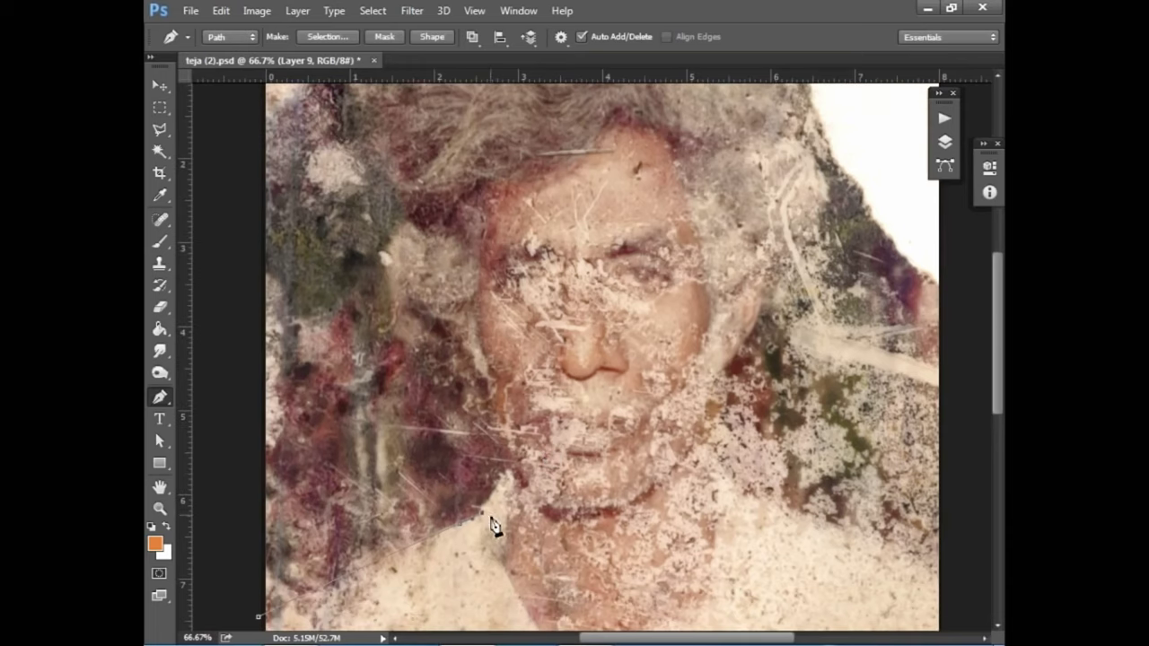
pyautogui.scroll(2, 506, 473)
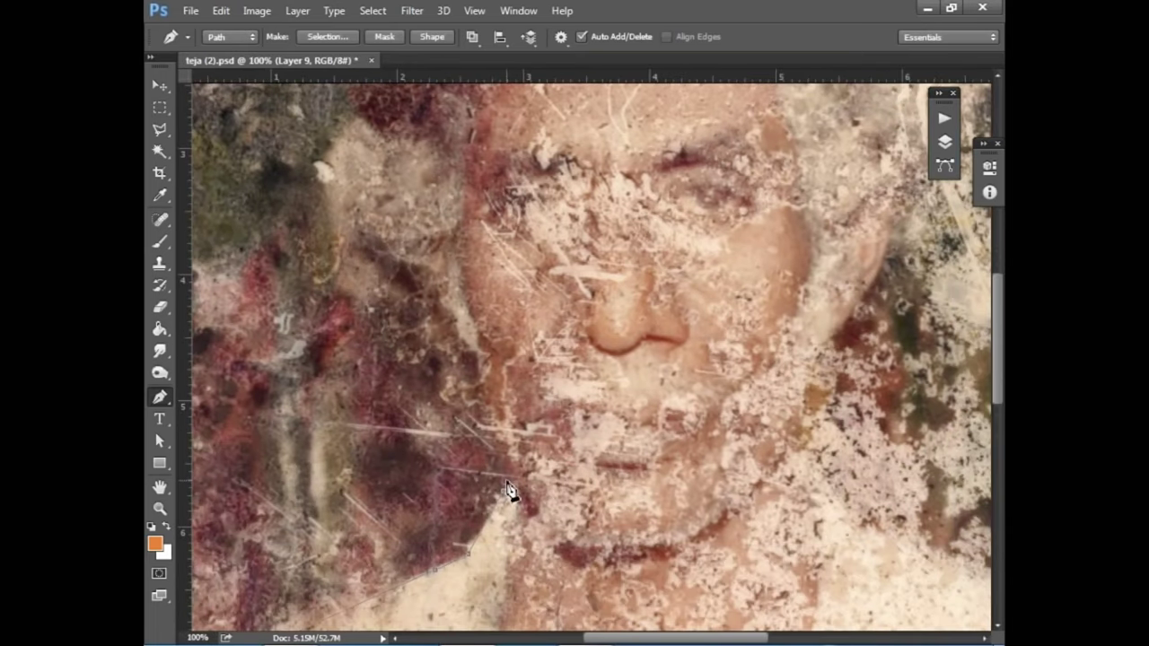
pyautogui.scroll(-2, 471, 317)
pyautogui.scroll(2, 415, 440)
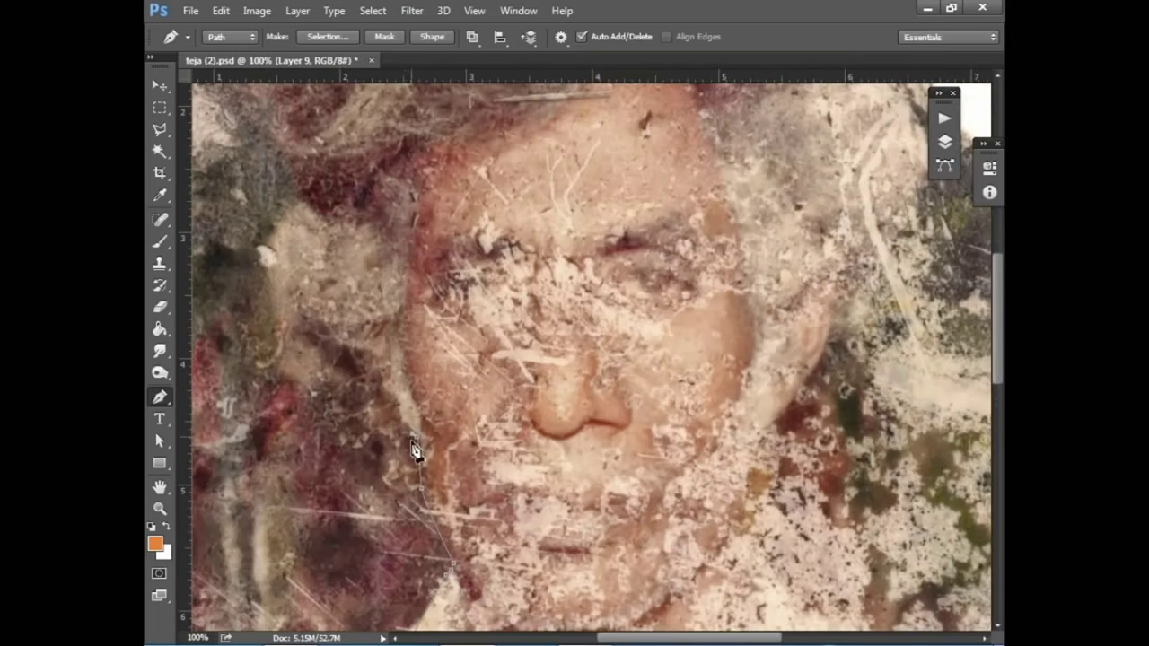
pyautogui.click(377, 382)
pyautogui.moveTo(296, 184); pyautogui.dragTo(477, 498)
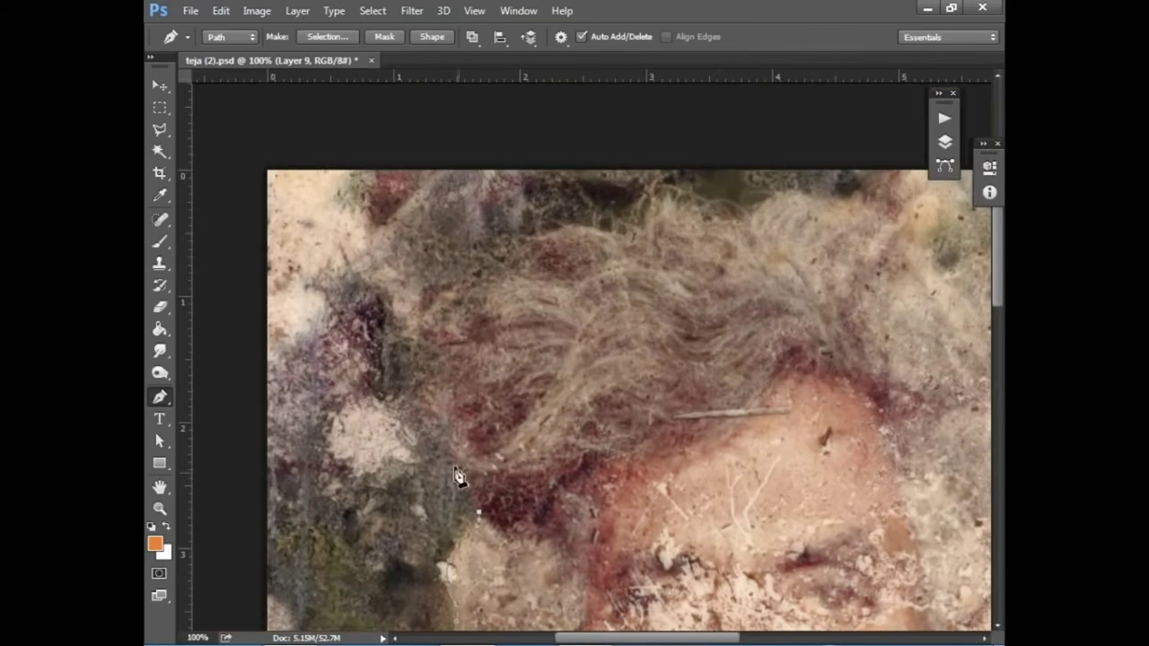
pyautogui.click(646, 223)
pyautogui.moveTo(848, 206); pyautogui.dragTo(554, 189)
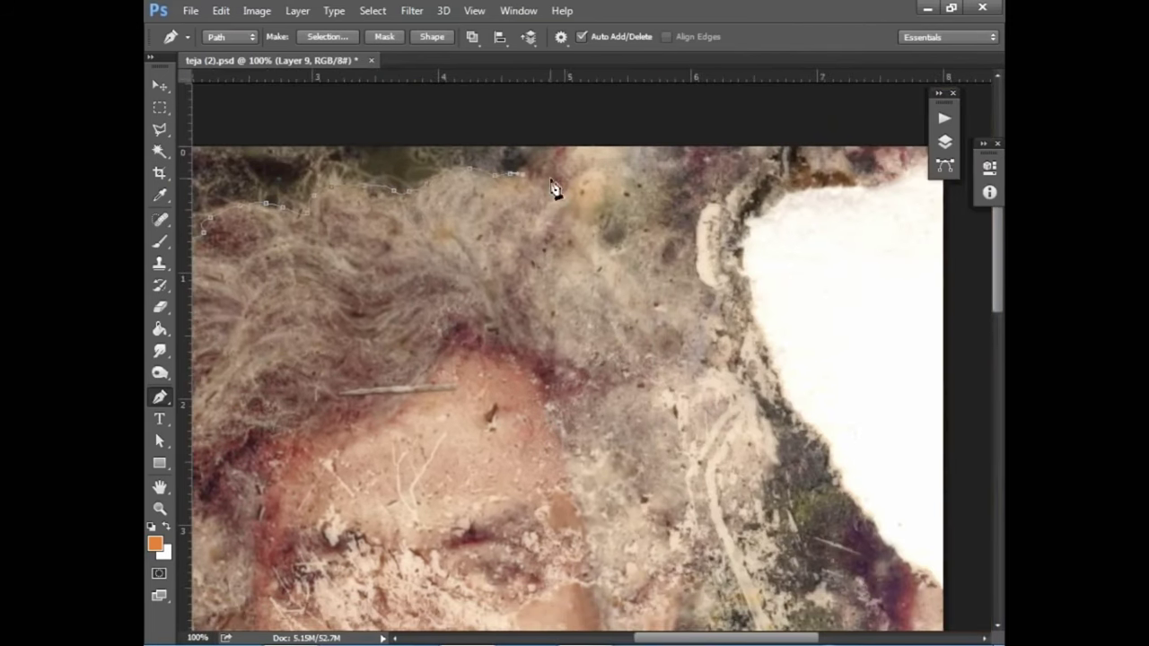
pyautogui.moveTo(752, 519); pyautogui.dragTo(724, 284)
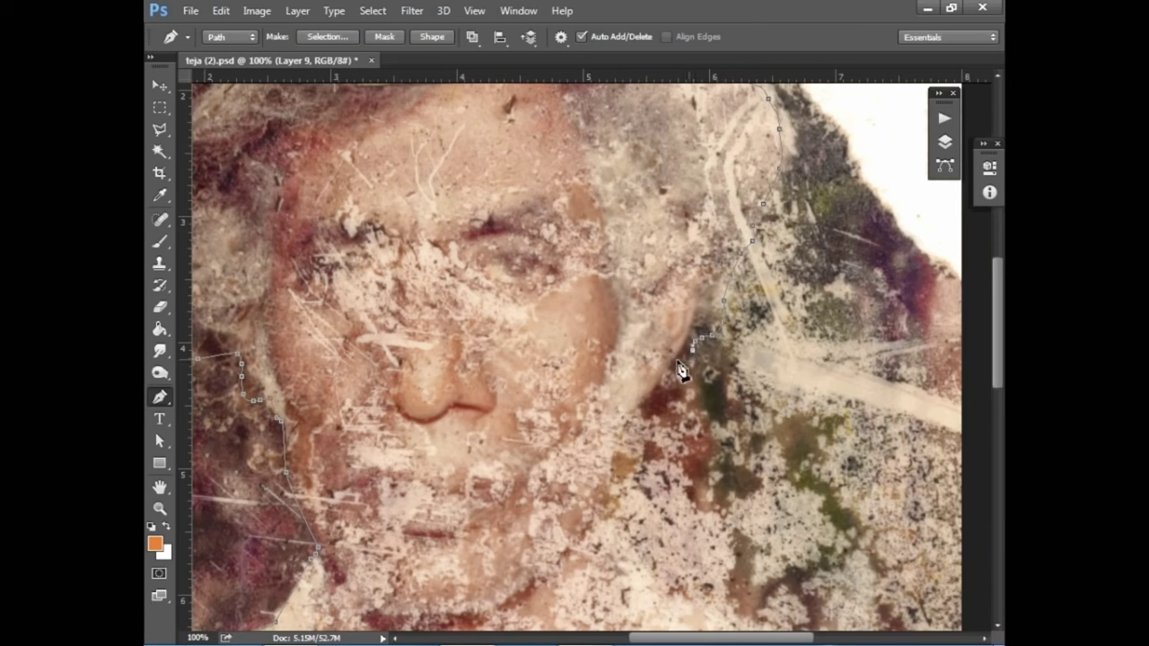
# Close the path around the shoulders, convert it to a selection and feather it
pyautogui.hotkey('ctrl', '-')
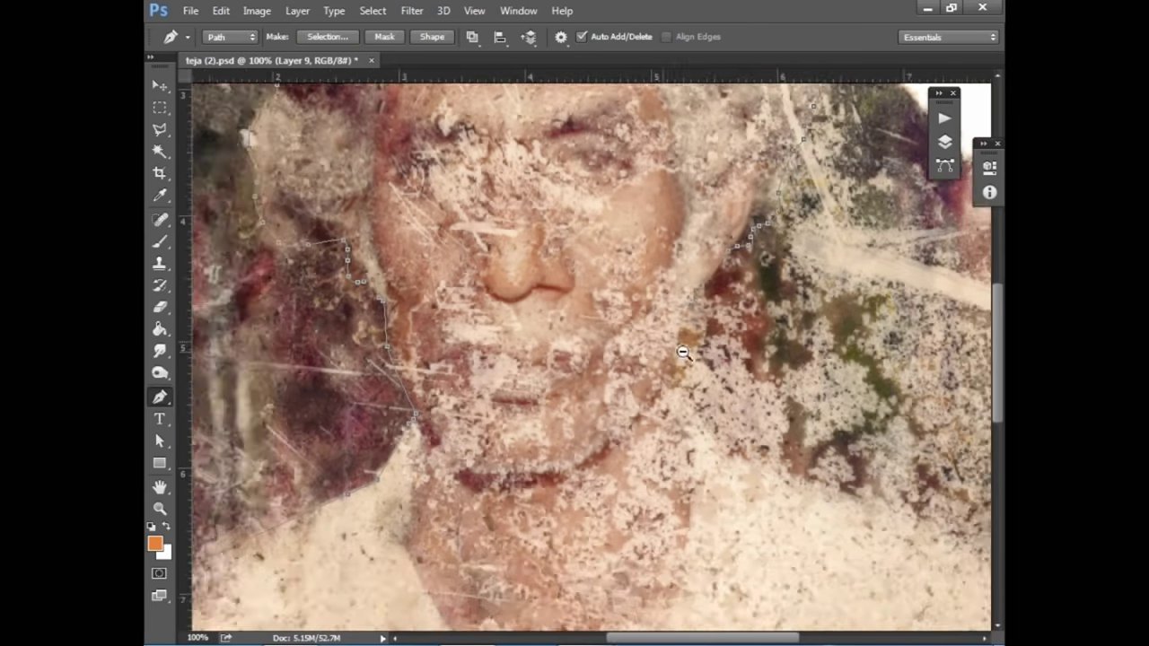
pyautogui.scroll(-5, 885, 512)
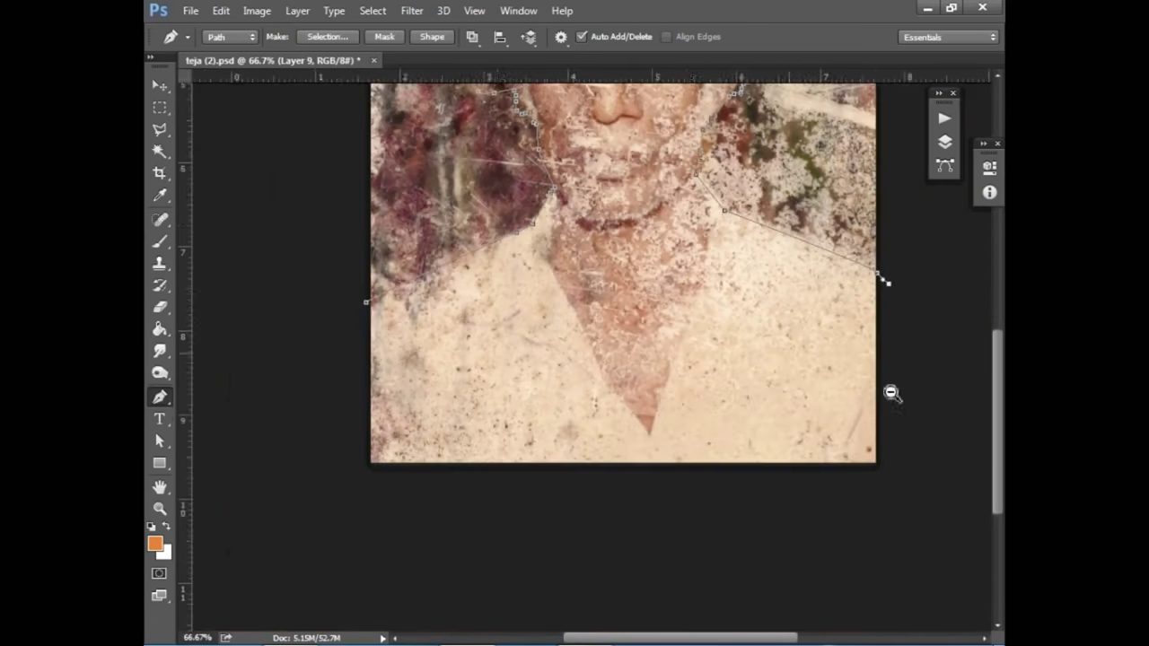
pyautogui.click(928, 513)
pyautogui.click(371, 308)
pyautogui.hotkey('ctrl', '-')
pyautogui.hotkey('ctrl', 'Return')
pyautogui.hotkey('shift', 'F6')
pyautogui.press('Return')
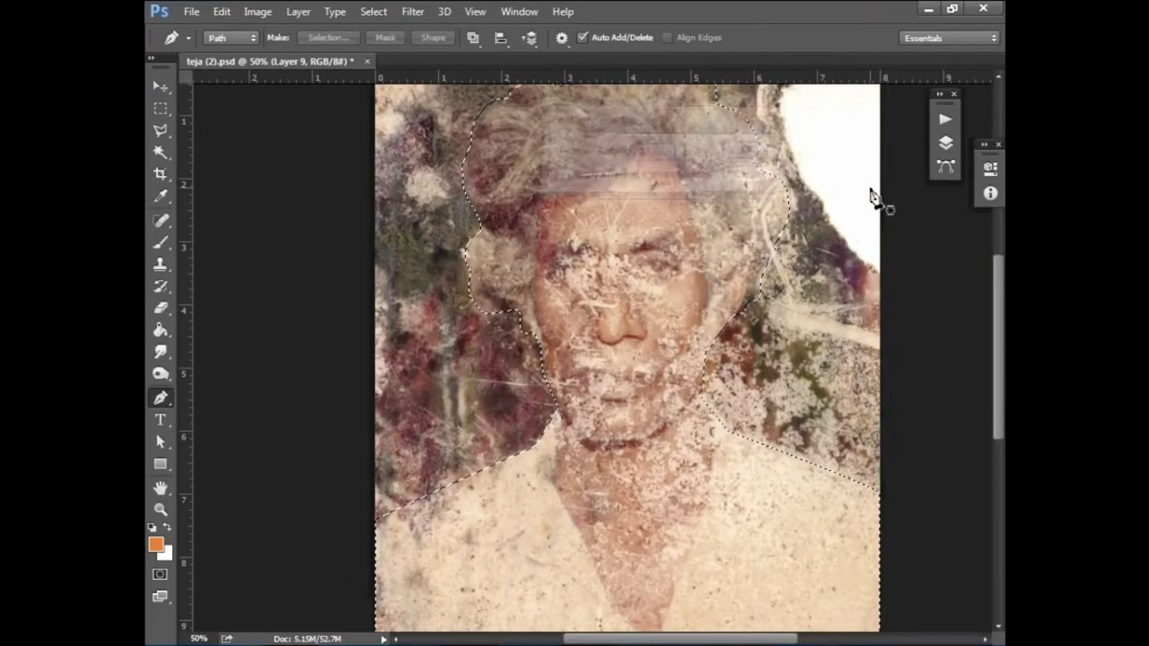
# Copy the selected figure and paste it onto new Layer 14
pyautogui.press('F7')
pyautogui.click(221, 10)
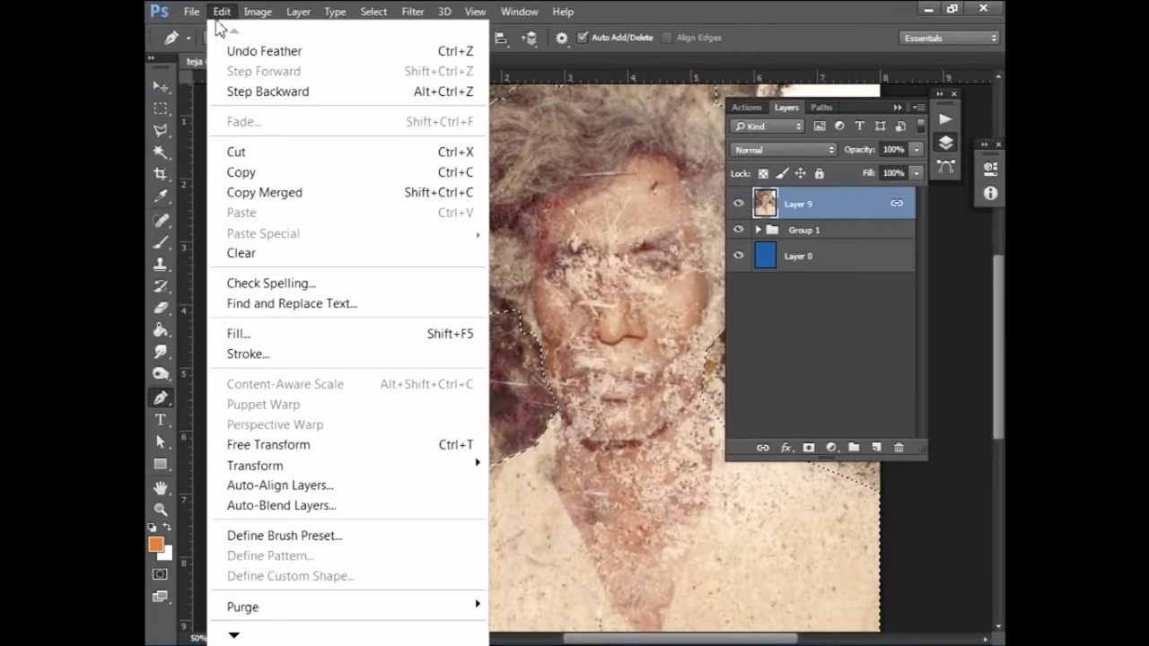
pyautogui.click(244, 169)
pyautogui.click(221, 11)
pyautogui.click(238, 214)
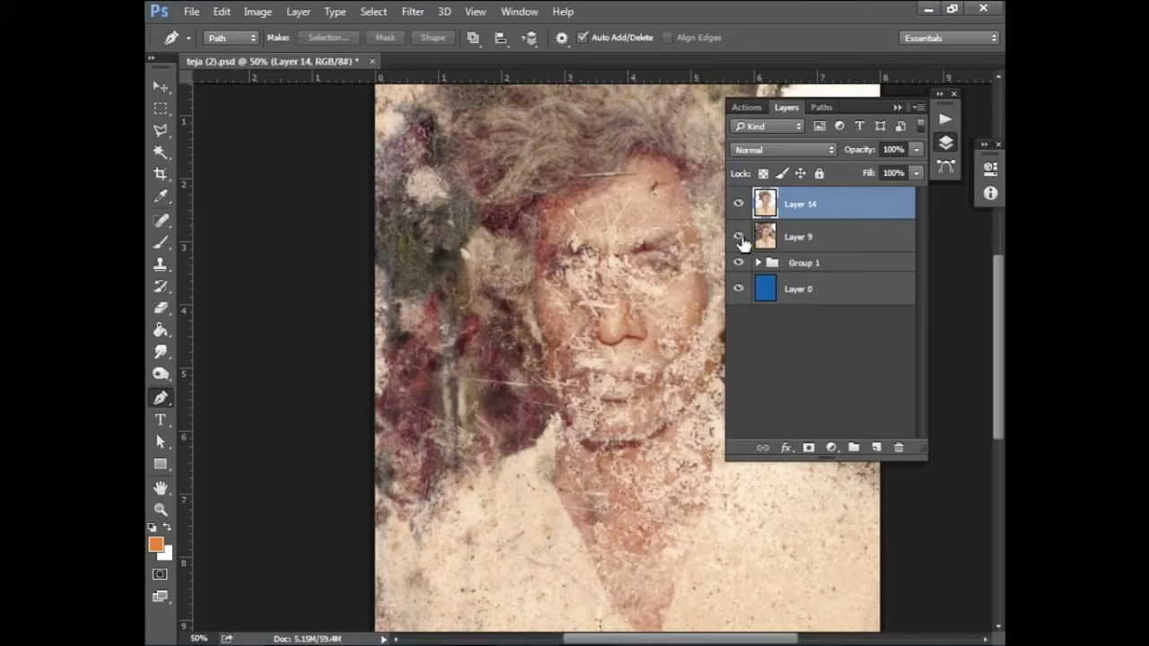
pyautogui.click(738, 236)
pyautogui.press('F7')
pyautogui.hotkey('ctrl', '+')
pyautogui.press('v')
# Shift the layer's midtones toward red and yellow with Color Balance
pyautogui.hotkey('ctrl', 'b')
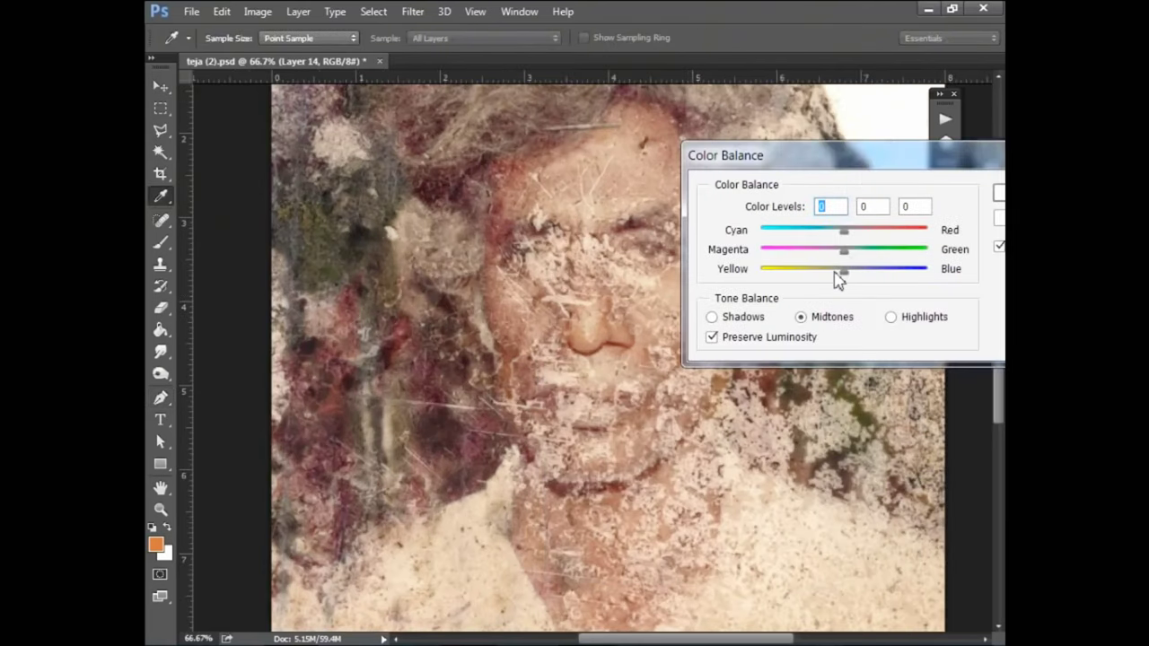
pyautogui.moveTo(835, 273); pyautogui.dragTo(832, 273)
pyautogui.moveTo(844, 232); pyautogui.dragTo(855, 235)
pyautogui.click(999, 194)
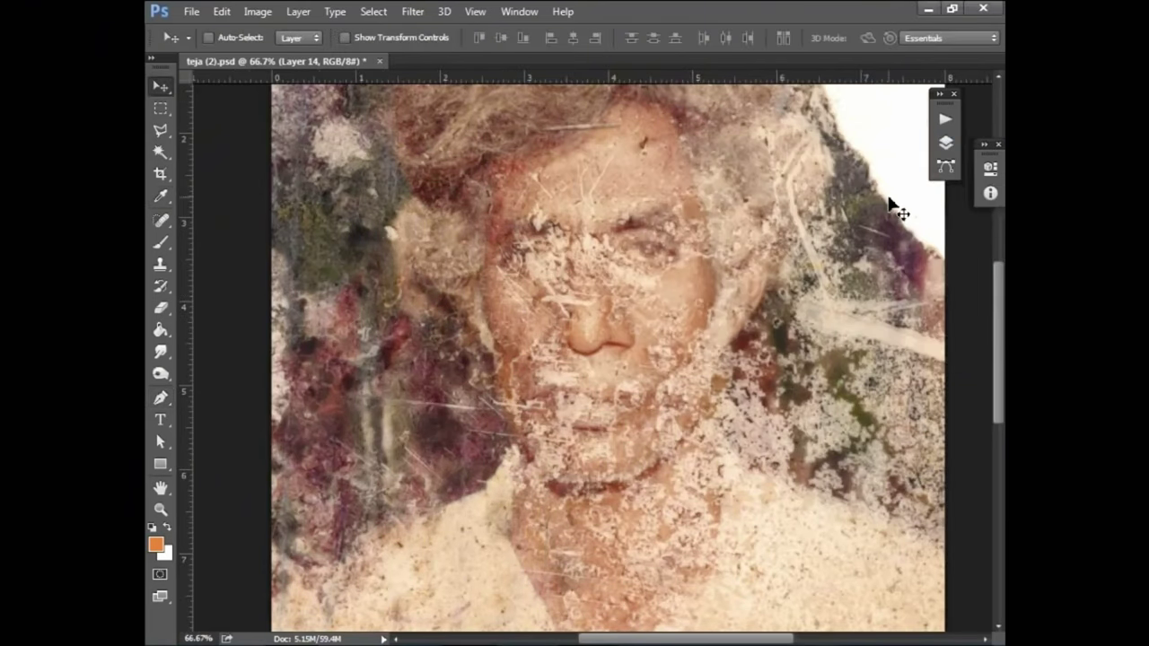
# Lower the layer's saturation to -25 with Hue/Saturation
pyautogui.click(251, 11)
pyautogui.click(538, 175)
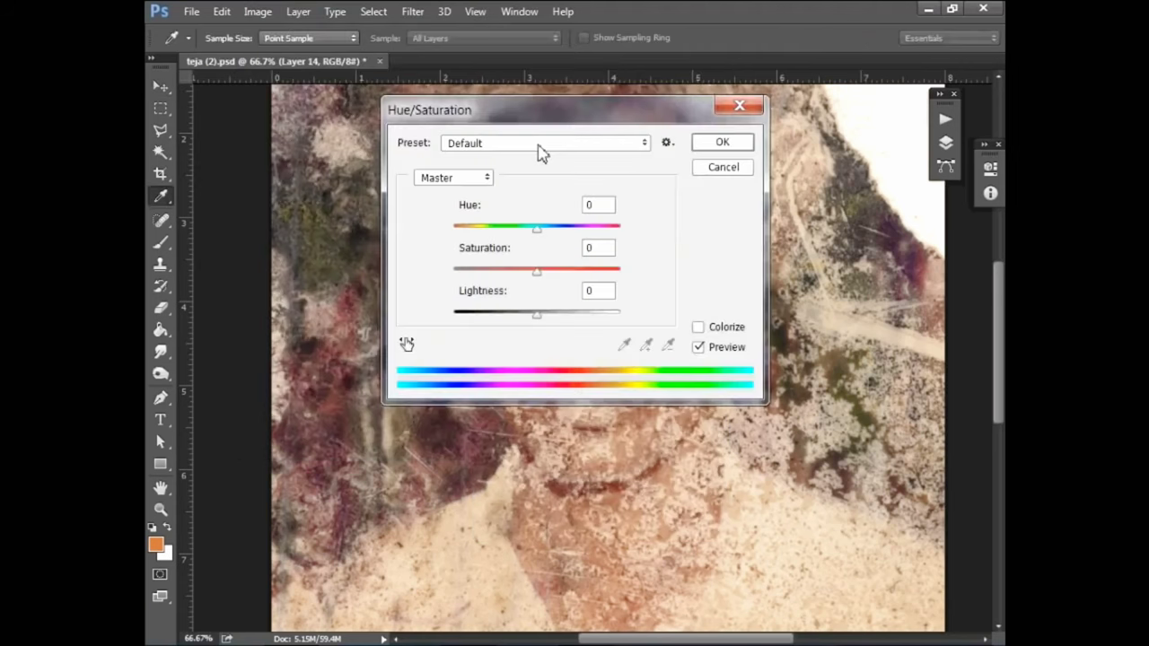
pyautogui.moveTo(872, 199); pyautogui.dragTo(854, 200)
pyautogui.press('Return')
pyautogui.press('v')
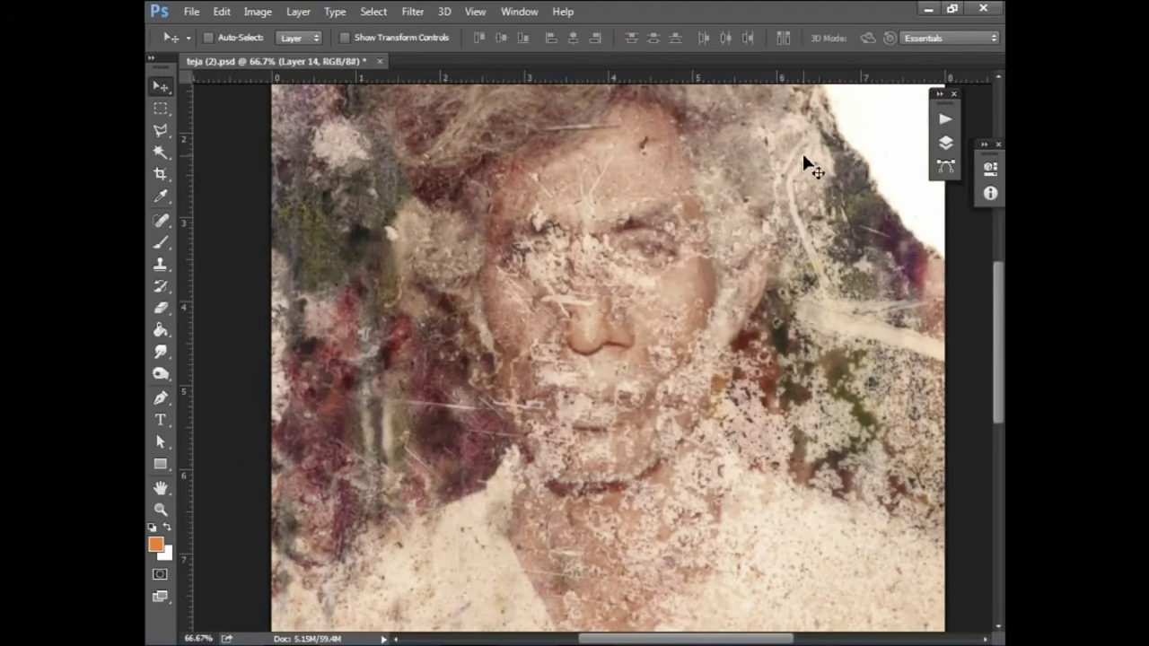
pyautogui.click(161, 268)
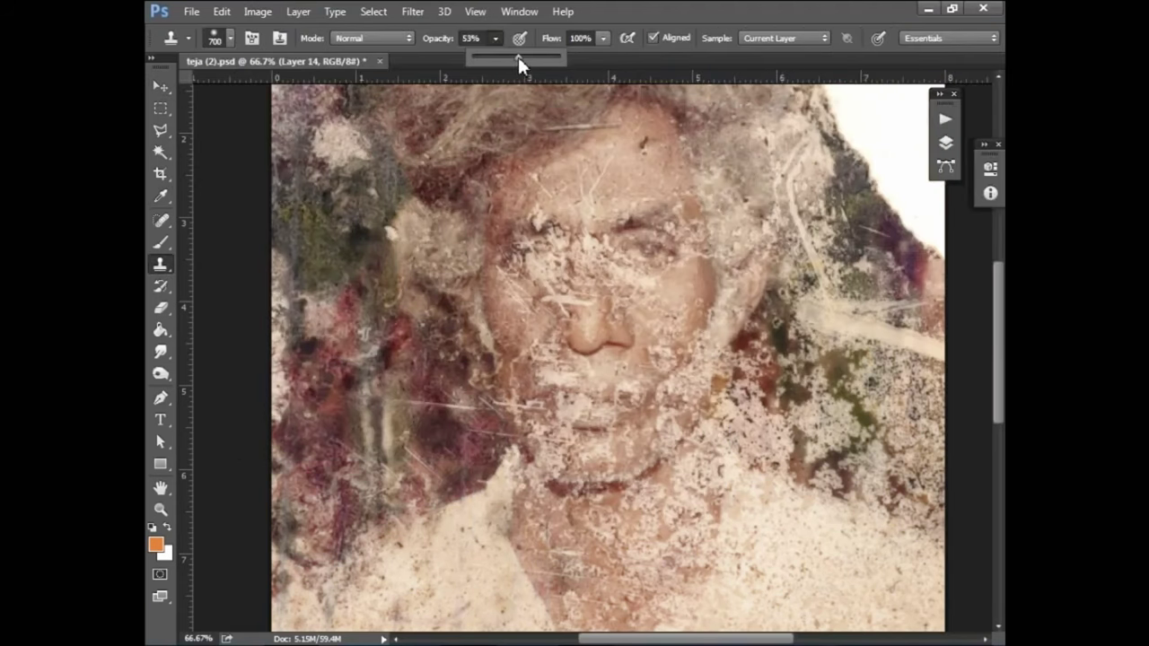
# Spot-heal scratches on forehead, right eye, nose, cheek and chin with a ~65 px brush
pyautogui.click(161, 219)
pyautogui.rightClick(551, 232)
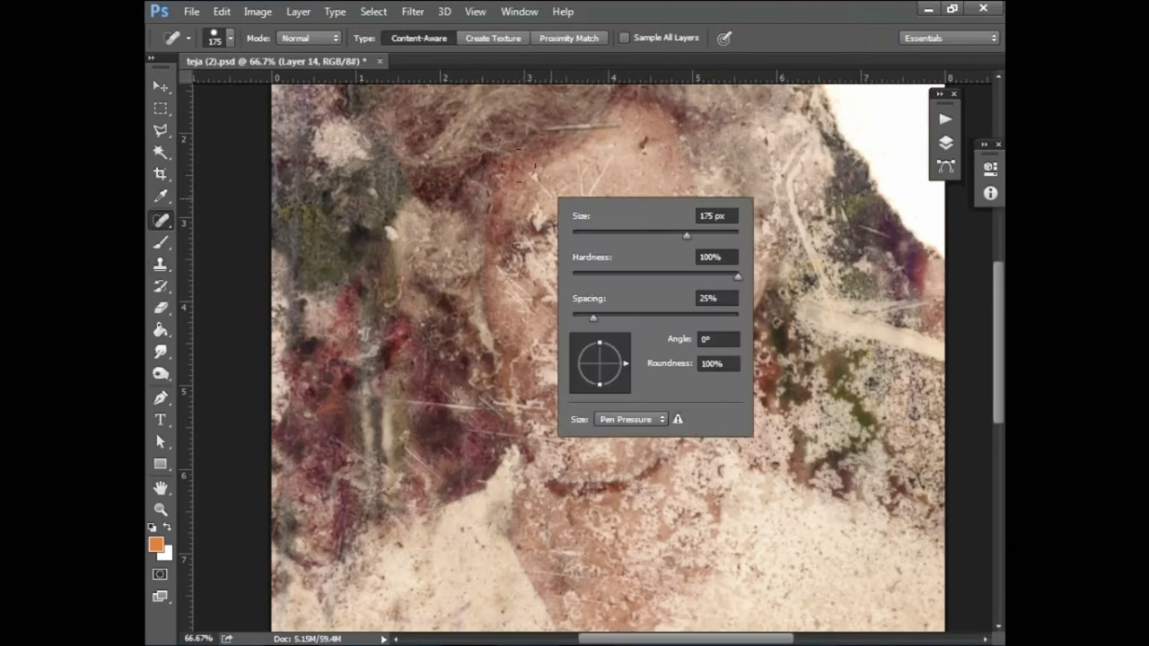
pyautogui.moveTo(687, 235); pyautogui.dragTo(625, 236)
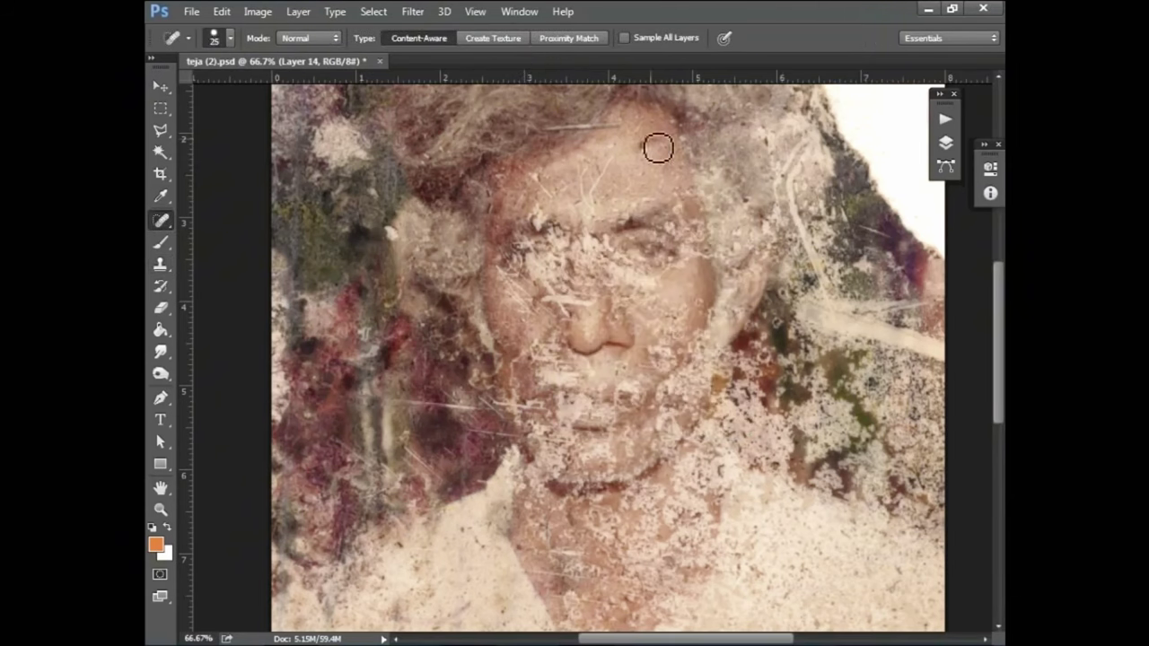
pyautogui.moveTo(658, 148)
pyautogui.mouseDown()
pyautogui.moveTo(655, 179)
pyautogui.moveTo(531, 208)
pyautogui.moveTo(546, 223)
pyautogui.mouseUp()
pyautogui.press('[')
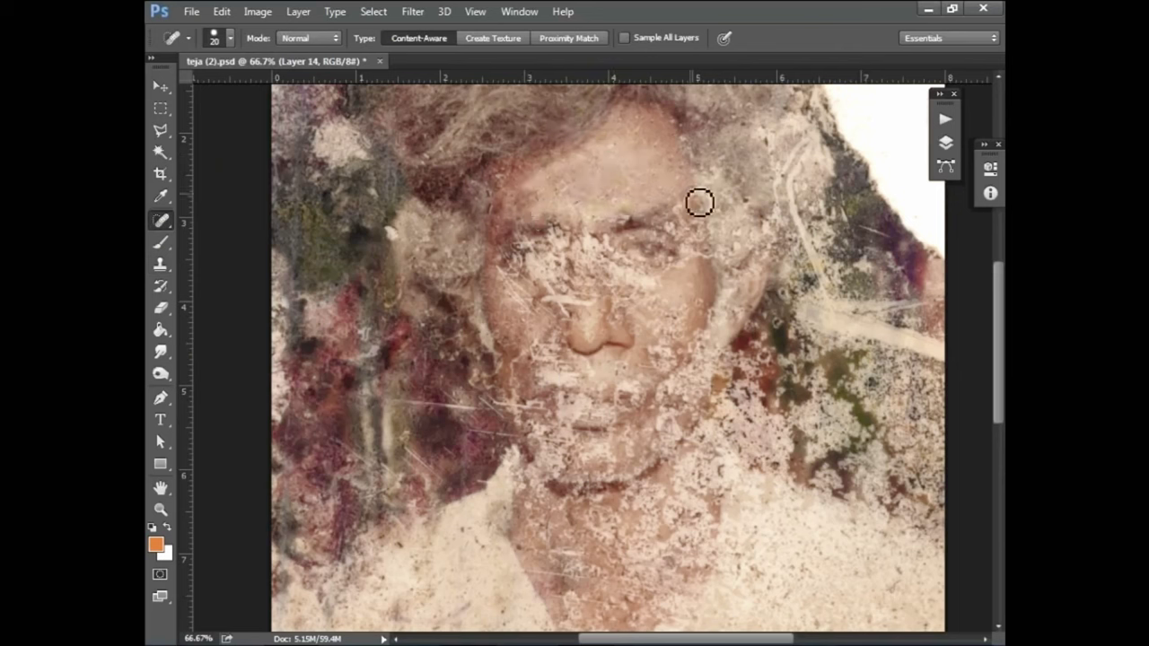
pyautogui.moveTo(682, 250); pyautogui.dragTo(713, 264)
pyautogui.moveTo(709, 223); pyautogui.dragTo(675, 232)
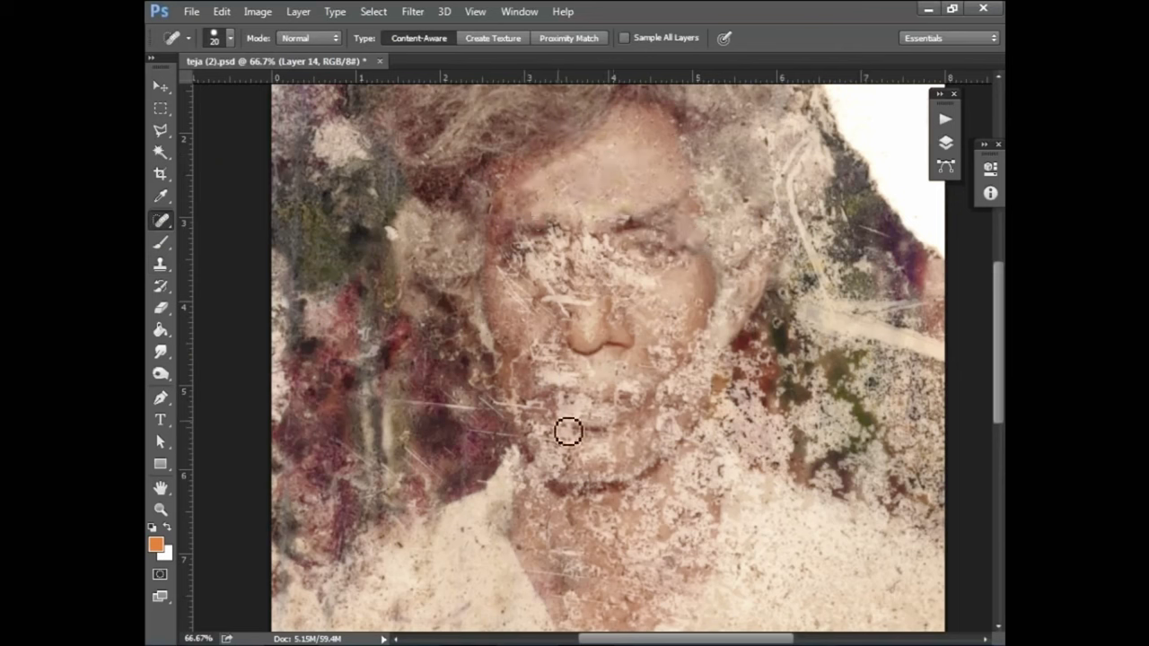
pyautogui.moveTo(536, 332); pyautogui.dragTo(583, 380)
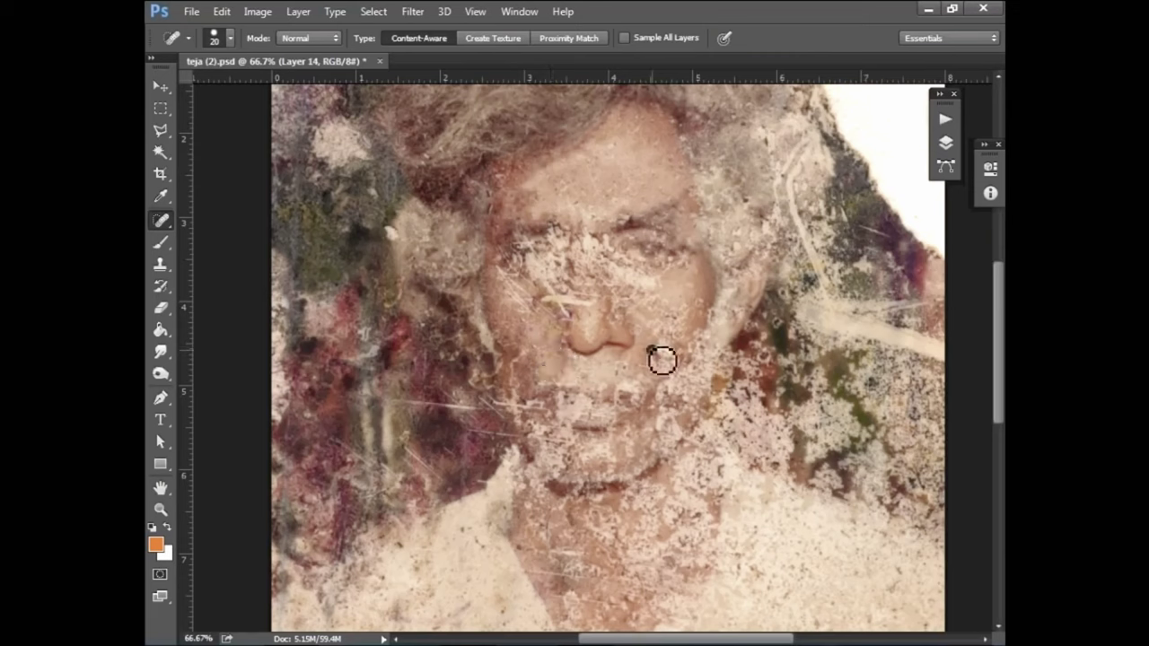
pyautogui.moveTo(662, 360); pyautogui.dragTo(664, 367)
pyautogui.moveTo(704, 316)
pyautogui.mouseDown()
pyautogui.moveTo(685, 313)
pyautogui.moveTo(718, 350)
pyautogui.moveTo(709, 390)
pyautogui.moveTo(671, 449)
pyautogui.moveTo(630, 443)
pyautogui.moveTo(618, 467)
pyautogui.moveTo(559, 439)
pyautogui.mouseUp()
pyautogui.moveTo(530, 385); pyautogui.dragTo(689, 415)
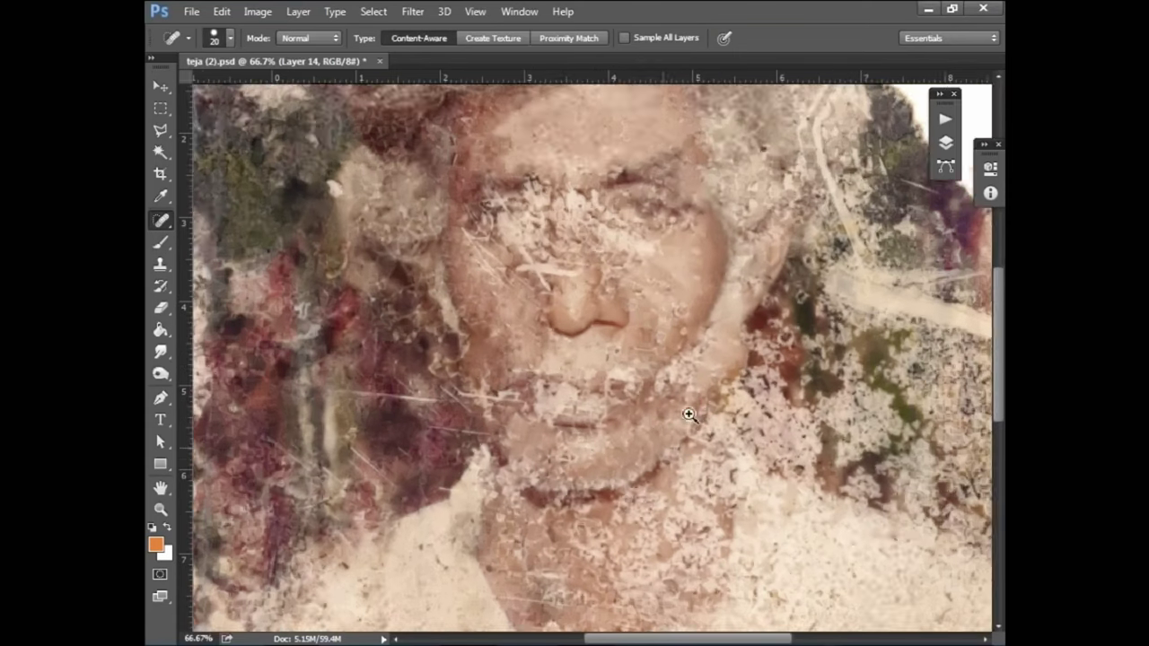
# With a smaller healing brush, heal marks across the cheek and beside the nose
pyautogui.click(689, 414)
pyautogui.press('[')
pyautogui.press('[')
pyautogui.moveTo(695, 144); pyautogui.dragTo(706, 161)
pyautogui.moveTo(631, 301); pyautogui.dragTo(642, 310)
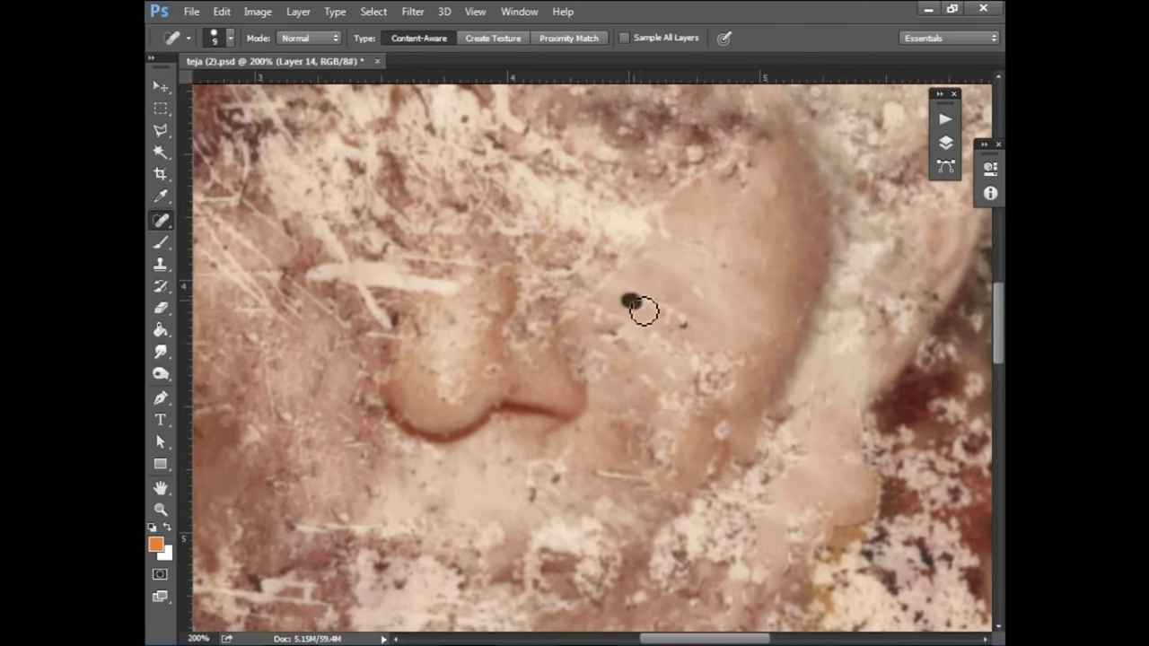
pyautogui.moveTo(718, 359); pyautogui.dragTo(709, 377)
pyautogui.moveTo(619, 323)
pyautogui.mouseDown()
pyautogui.moveTo(625, 341)
pyautogui.moveTo(606, 377)
pyautogui.mouseUp()
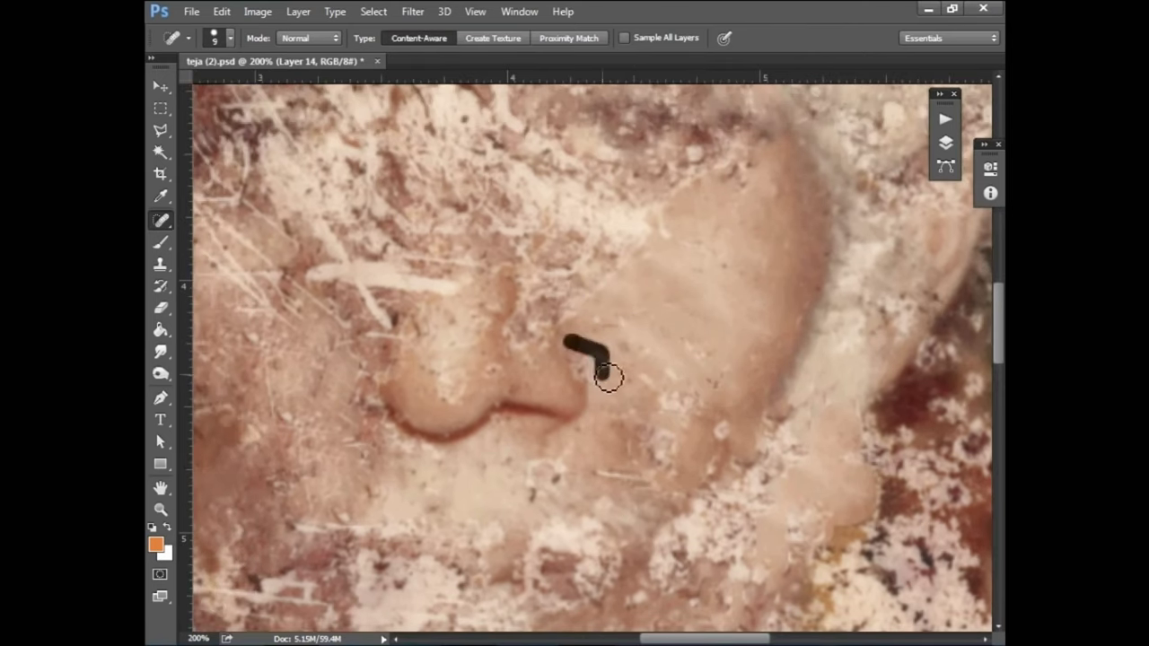
pyautogui.moveTo(680, 385)
pyautogui.mouseDown()
pyautogui.moveTo(692, 423)
pyautogui.moveTo(731, 447)
pyautogui.mouseUp()
pyautogui.moveTo(728, 497); pyautogui.dragTo(731, 504)
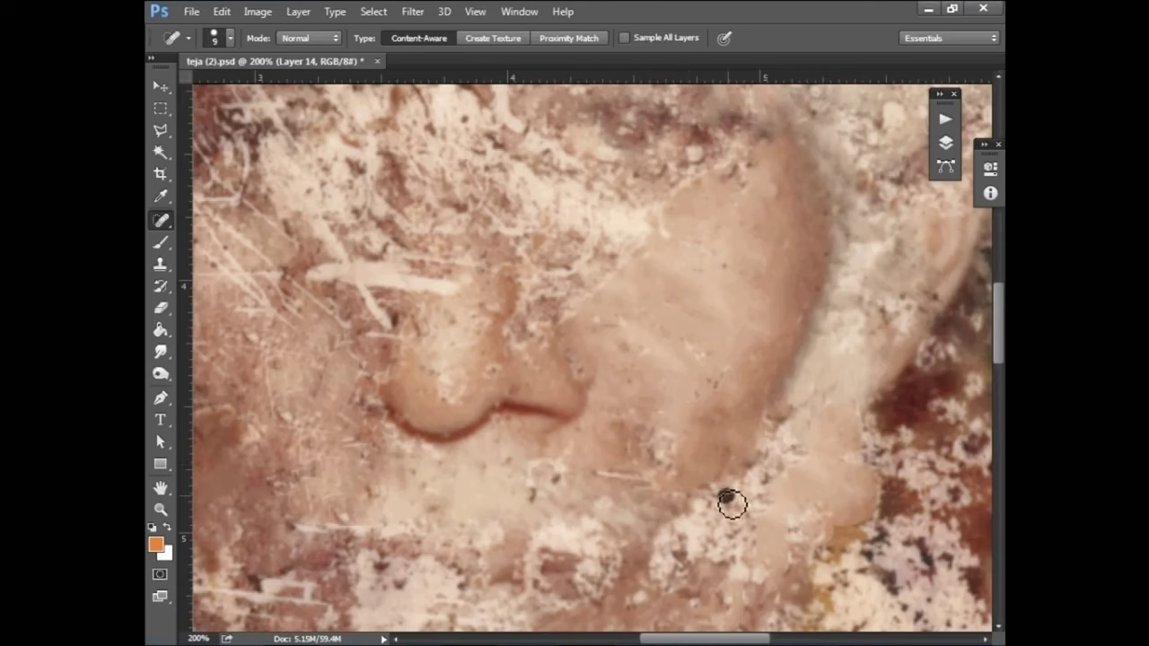
pyautogui.scroll(-5, 732, 505)
pyautogui.moveTo(697, 257); pyautogui.dragTo(656, 356)
pyautogui.moveTo(715, 244); pyautogui.dragTo(738, 272)
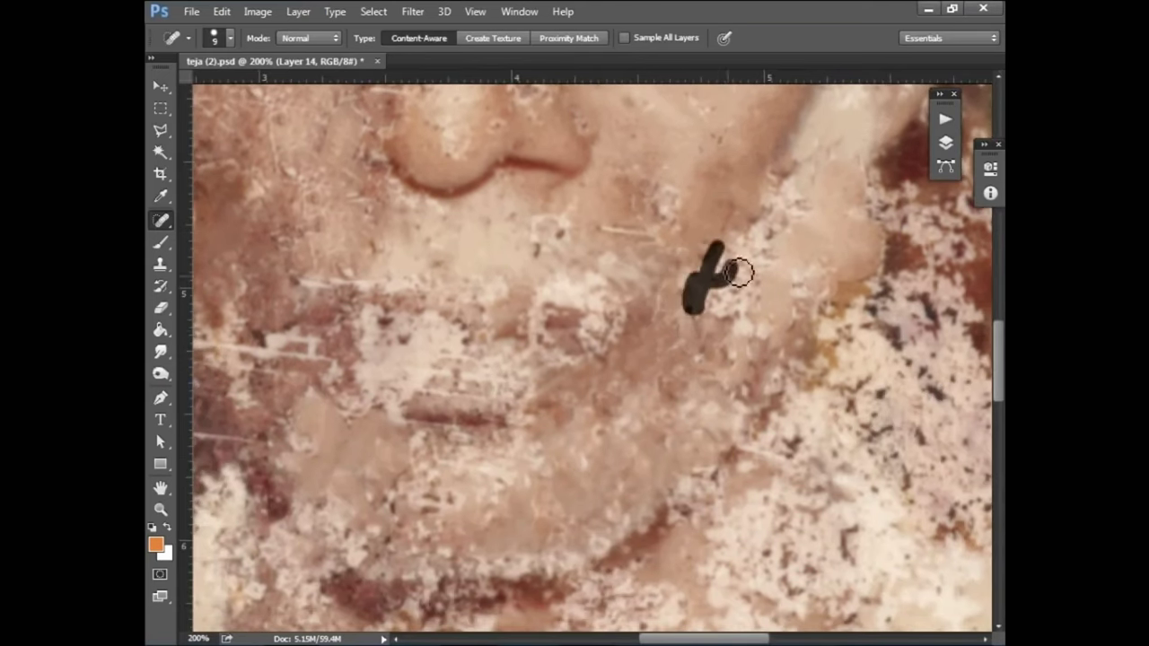
pyautogui.moveTo(579, 204); pyautogui.dragTo(539, 239)
# Heal the small dark spots near the nose and the scratches on the right cheek
pyautogui.scroll(3, 449, 146)
pyautogui.hscroll(-2, 448, 146)
pyautogui.click(639, 256)
pyautogui.moveTo(661, 238); pyautogui.dragTo(669, 251)
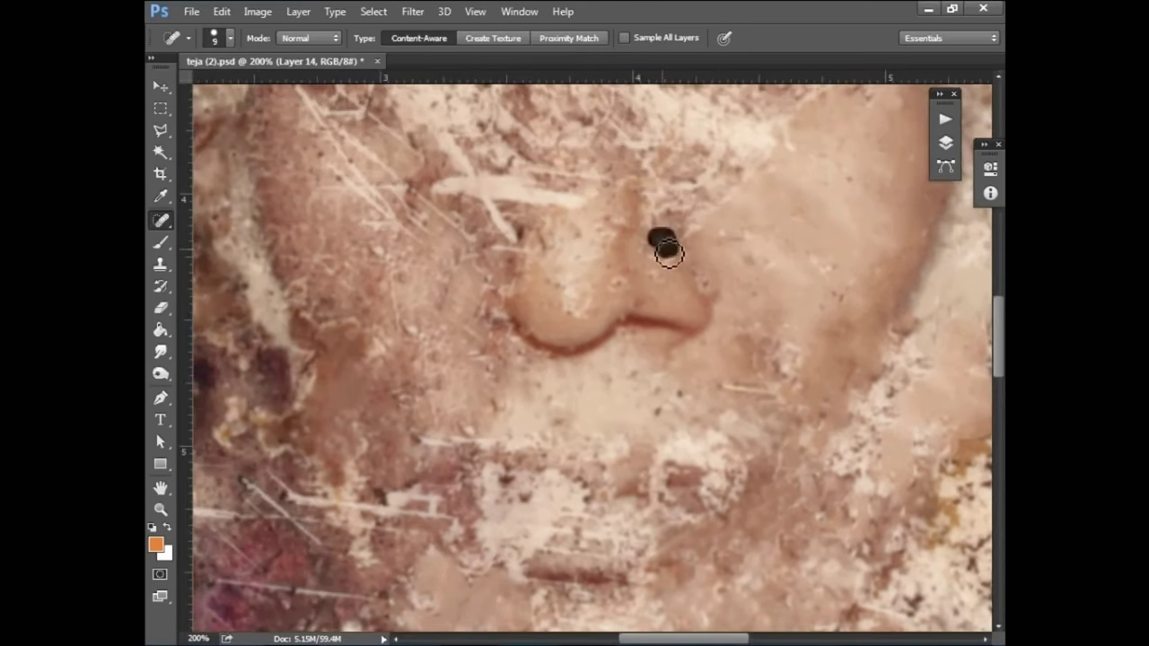
pyautogui.click(687, 231)
pyautogui.scroll(1, 679, 322)
pyautogui.hscroll(3, 679, 322)
pyautogui.click(655, 420)
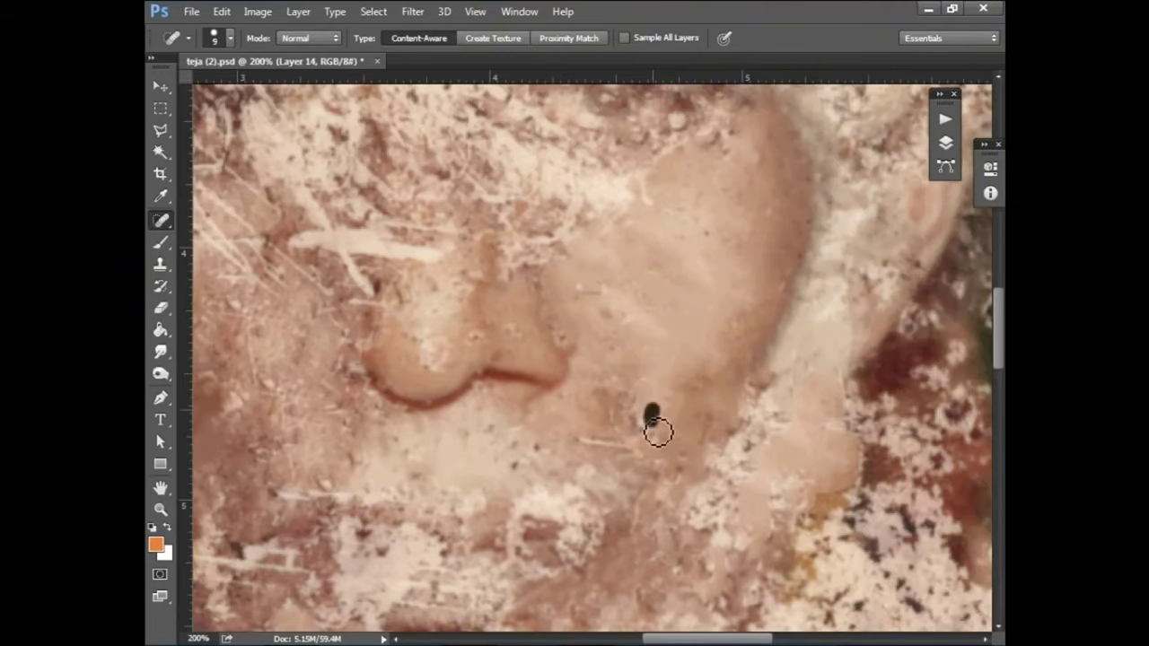
pyautogui.moveTo(647, 169); pyautogui.dragTo(635, 205)
pyautogui.scroll(3, 635, 204)
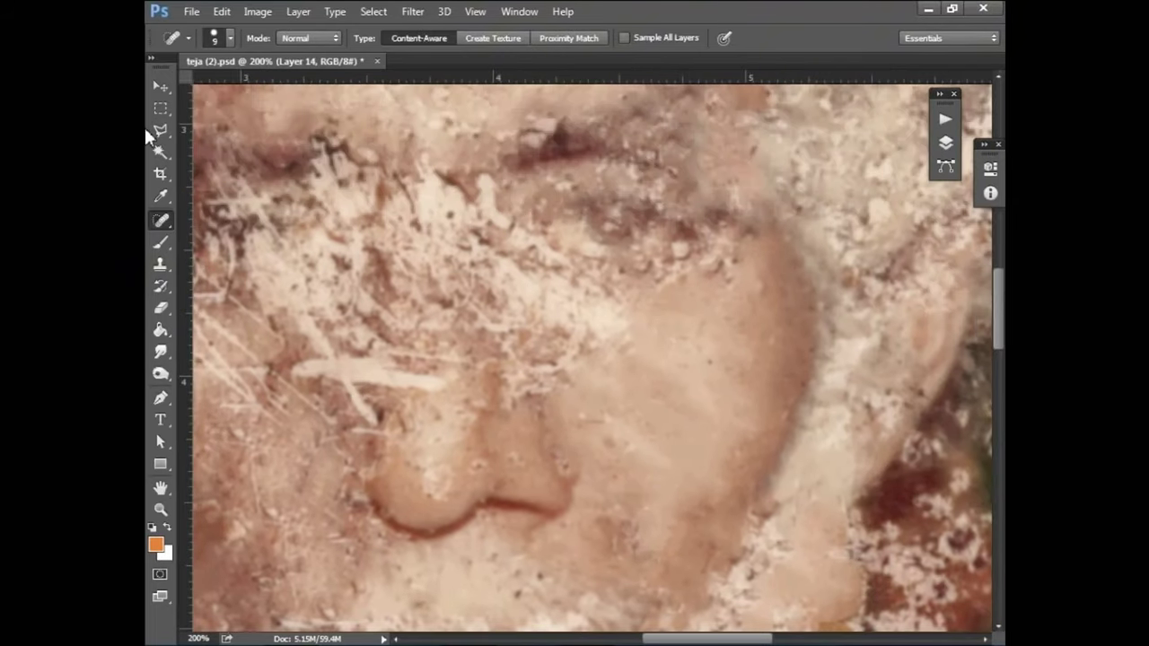
# Select a soft preset for the Brush tool
pyautogui.click(162, 242)
pyautogui.rightClick(579, 145)
pyautogui.click(748, 57)
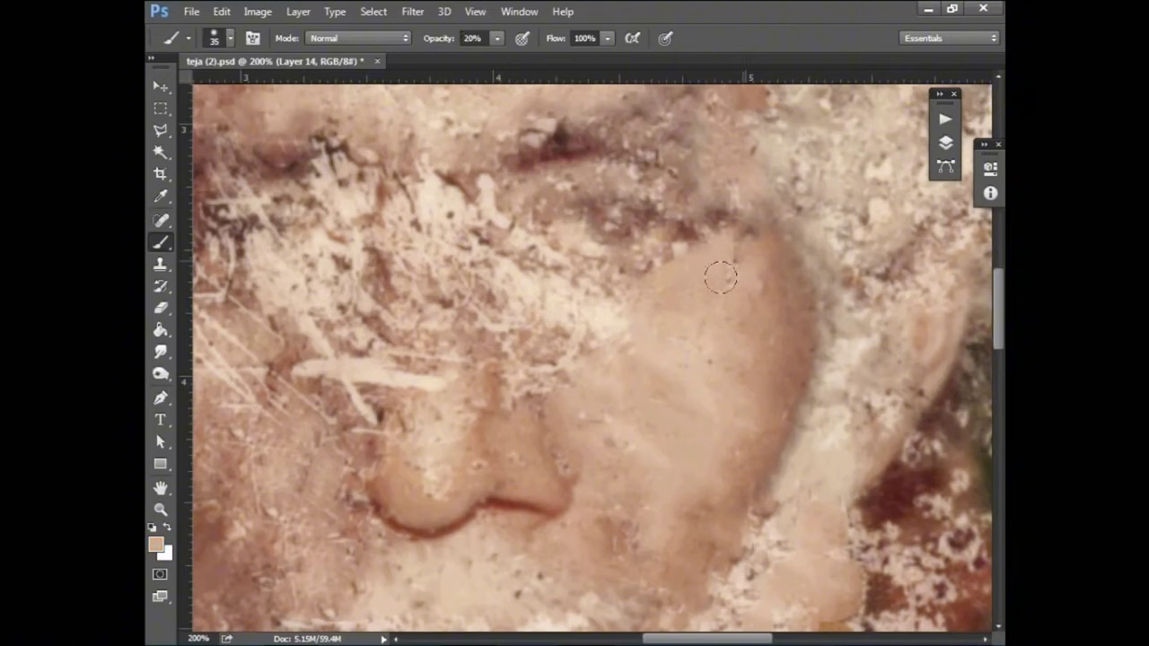
# Paint smooth skin over the right cheek and darken the light streak above the nose
pyautogui.moveTo(720, 277)
pyautogui.mouseDown()
pyautogui.moveTo(551, 300)
pyautogui.moveTo(616, 284)
pyautogui.mouseUp()
pyautogui.moveTo(539, 271)
pyautogui.mouseDown()
pyautogui.moveTo(564, 355)
pyautogui.moveTo(521, 386)
pyautogui.mouseUp()
pyautogui.keyDown('alt'); pyautogui.click(546, 359); pyautogui.keyUp('alt')
pyautogui.hotkey('ctrl', '-')
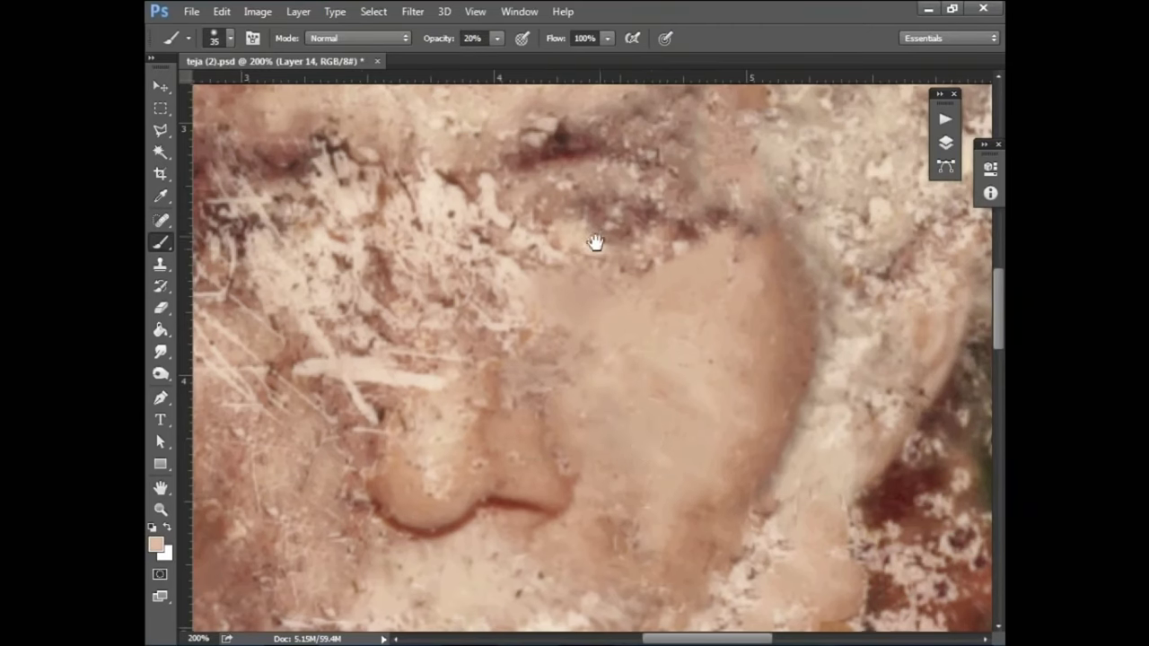
pyautogui.hotkey('ctrl', '+')
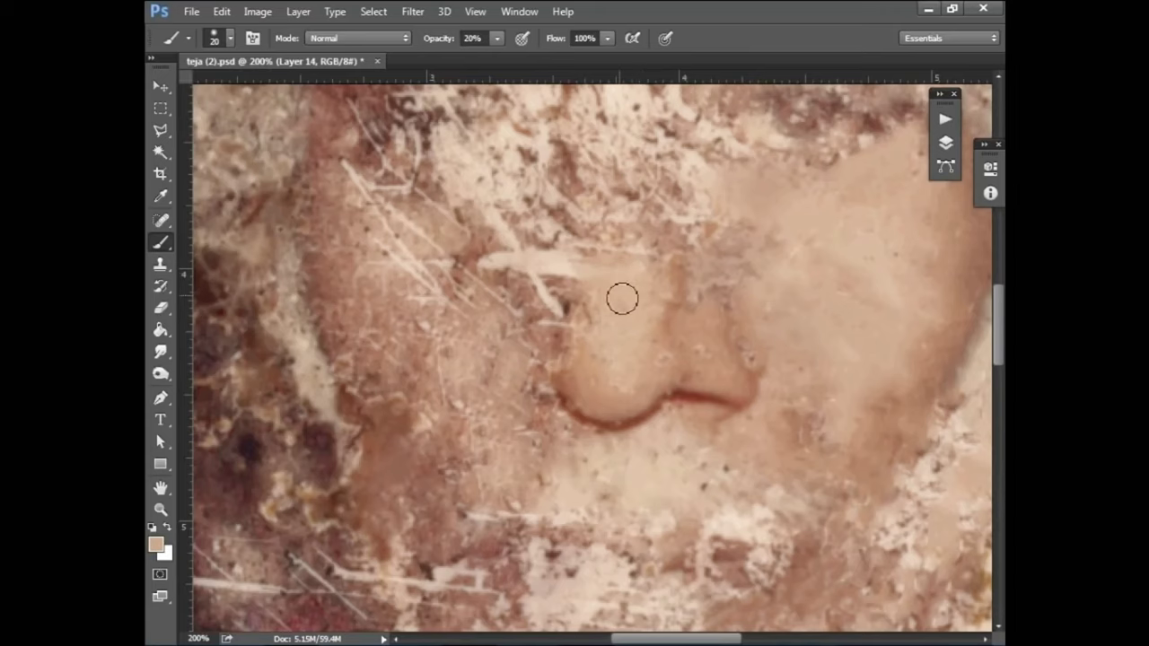
pyautogui.keyDown('alt'); pyautogui.click(538, 301); pyautogui.keyUp('alt')
pyautogui.moveTo(538, 300)
pyautogui.mouseDown()
pyautogui.moveTo(500, 257)
pyautogui.moveTo(578, 264)
pyautogui.moveTo(503, 260)
pyautogui.moveTo(563, 309)
pyautogui.mouseUp()
pyautogui.scroll(-1, 539, 287)
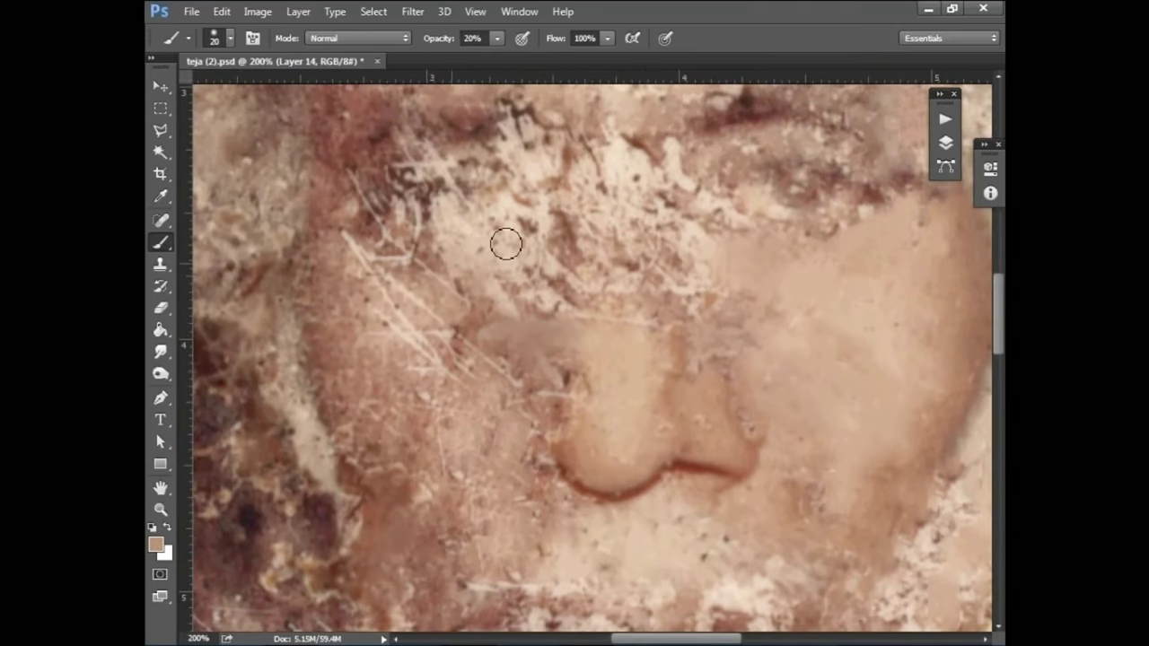
pyautogui.scroll(-1, 472, 259)
pyautogui.keyDown('ctrl'); pyautogui.click(521, 282); pyautogui.keyUp('ctrl')
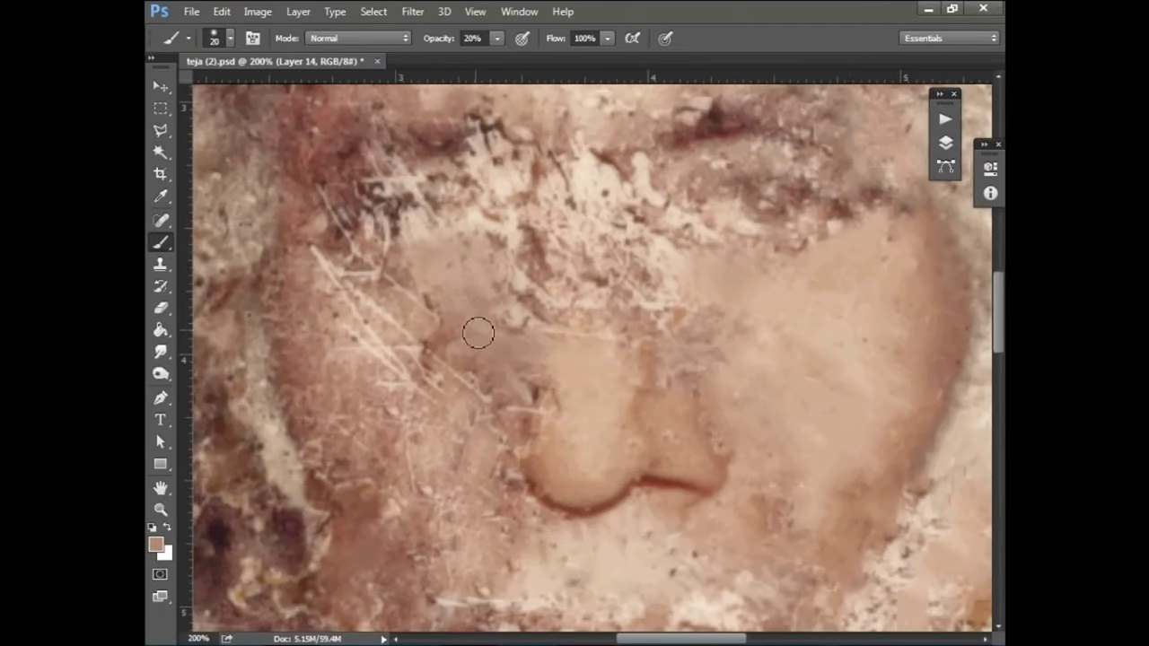
# At 51% brush opacity, smooth the forehead and sample lighter and darker skin tones
pyautogui.moveTo(499, 58); pyautogui.dragTo(509, 58)
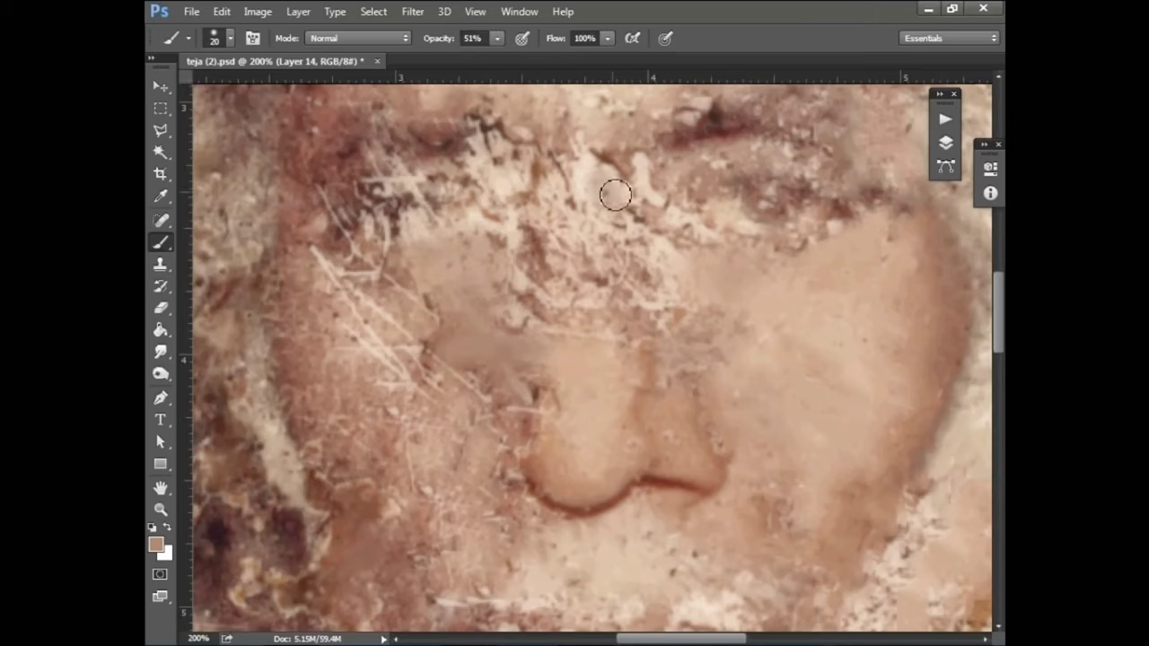
pyautogui.moveTo(616, 192)
pyautogui.mouseDown()
pyautogui.moveTo(646, 195)
pyautogui.moveTo(746, 152)
pyautogui.moveTo(818, 240)
pyautogui.mouseUp()
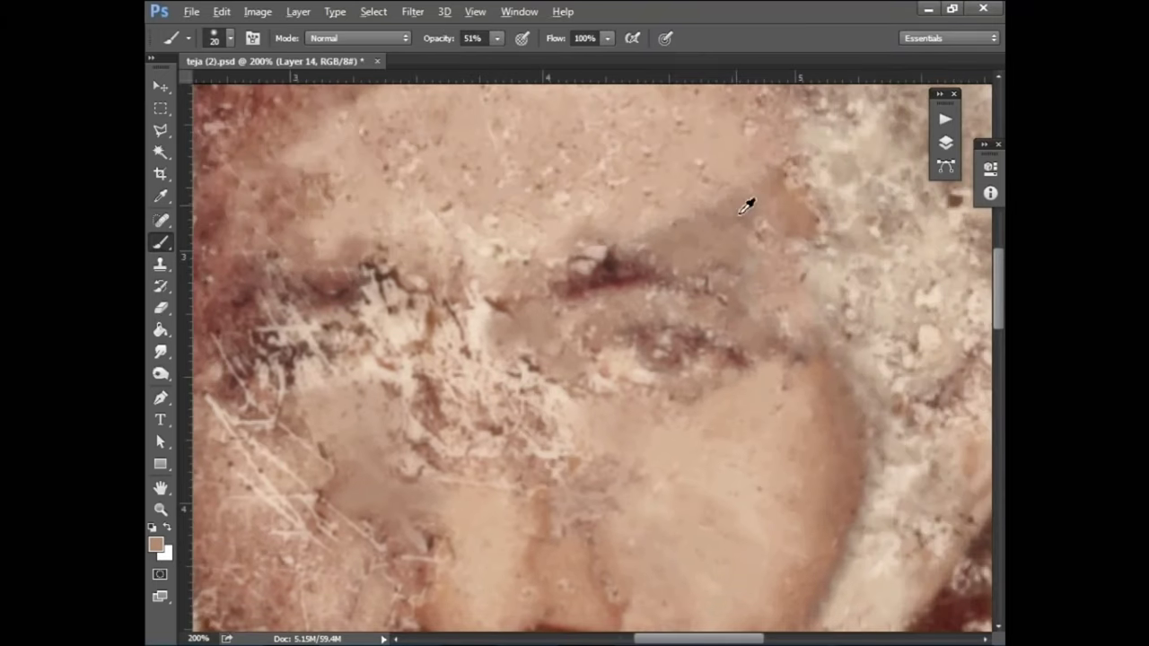
pyautogui.keyDown('alt'); pyautogui.click(683, 190); pyautogui.keyUp('alt')
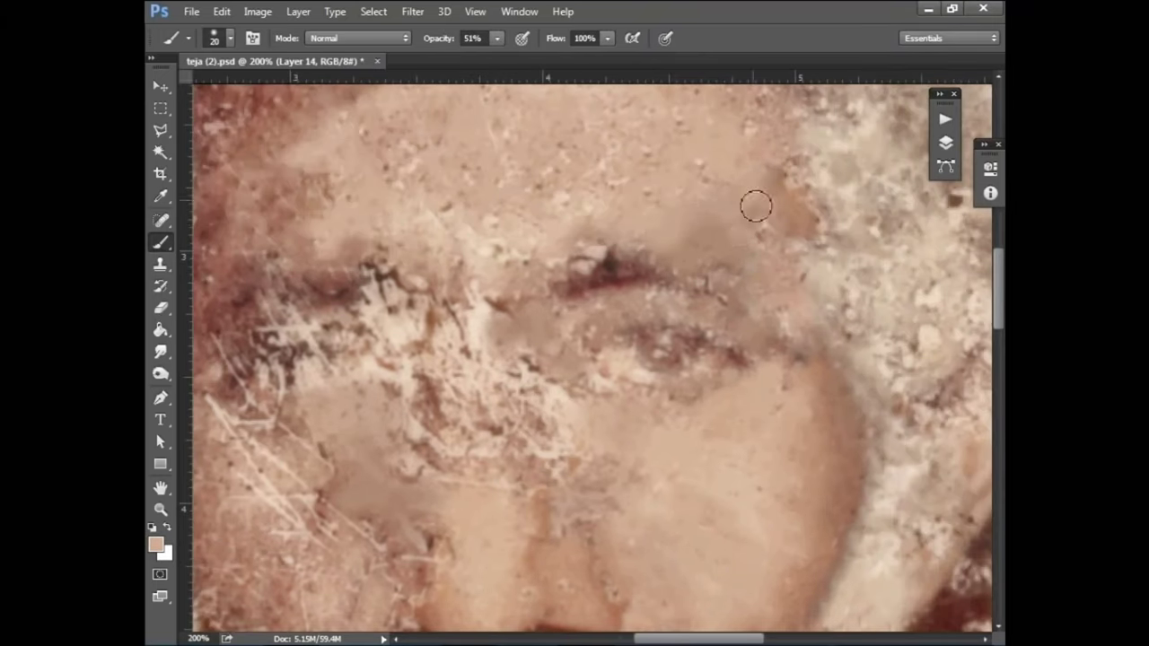
pyautogui.moveTo(658, 183); pyautogui.dragTo(697, 235)
pyautogui.hotkey('ctrl', '-')
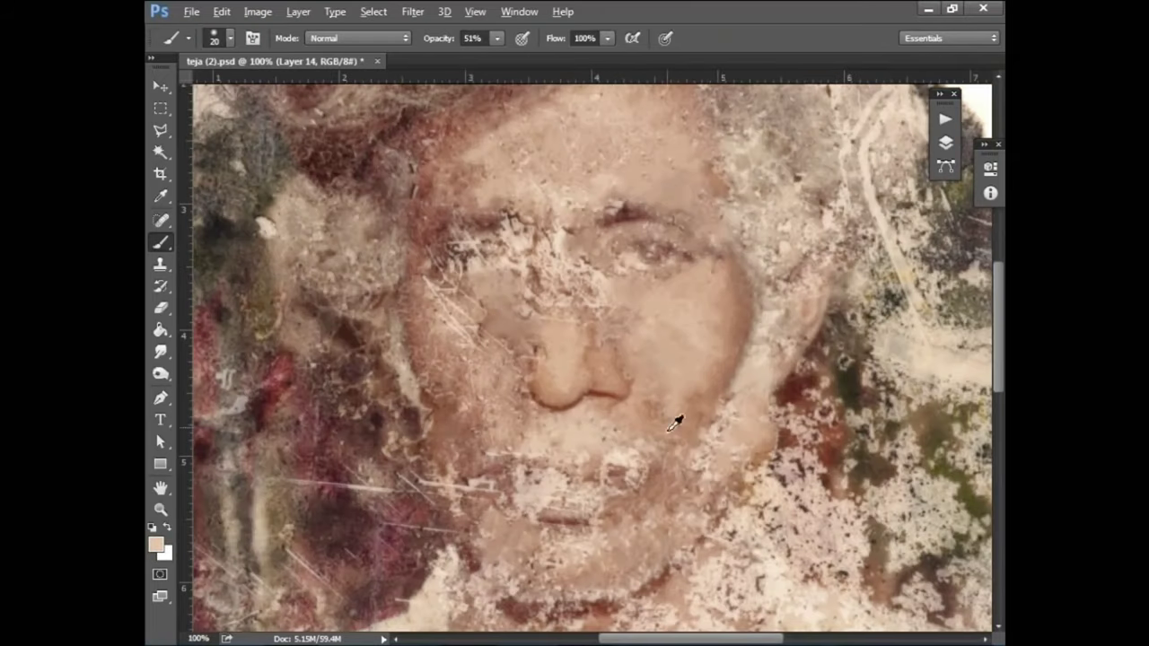
pyautogui.keyDown('alt'); pyautogui.click(670, 430); pyautogui.keyUp('alt')
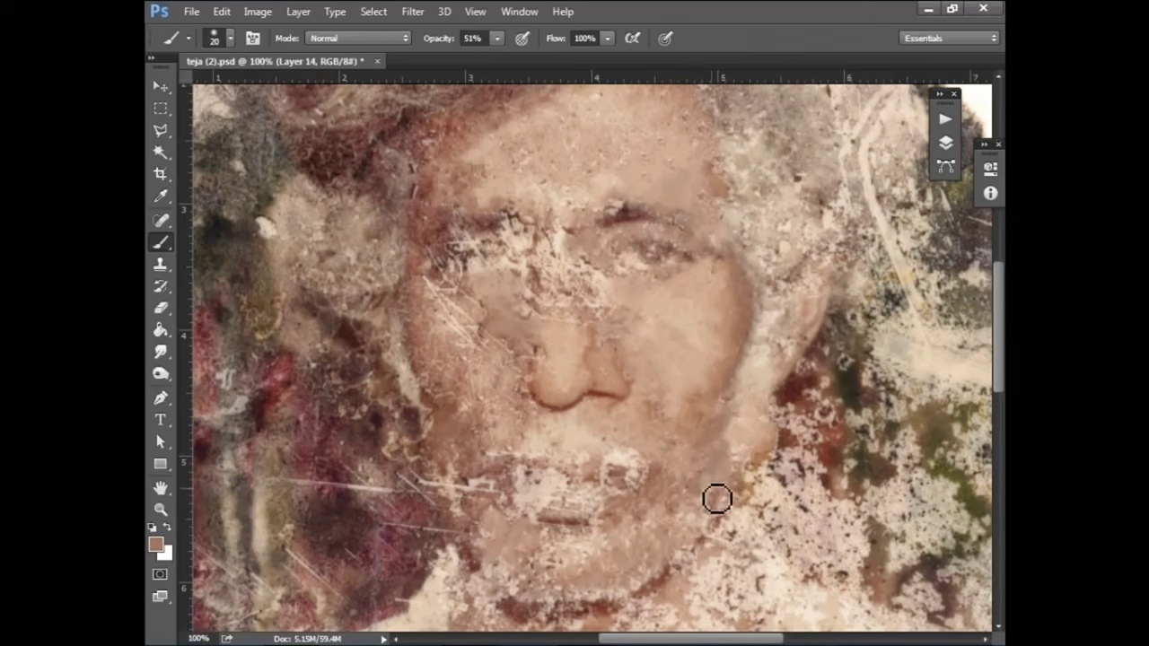
# With a size 45 brush, paint brown skin over chin, below nose and left cheek
pyautogui.press(']')
pyautogui.press(']')
pyautogui.press(']')
pyautogui.keyDown('alt'); pyautogui.click(525, 530); pyautogui.keyUp('alt')
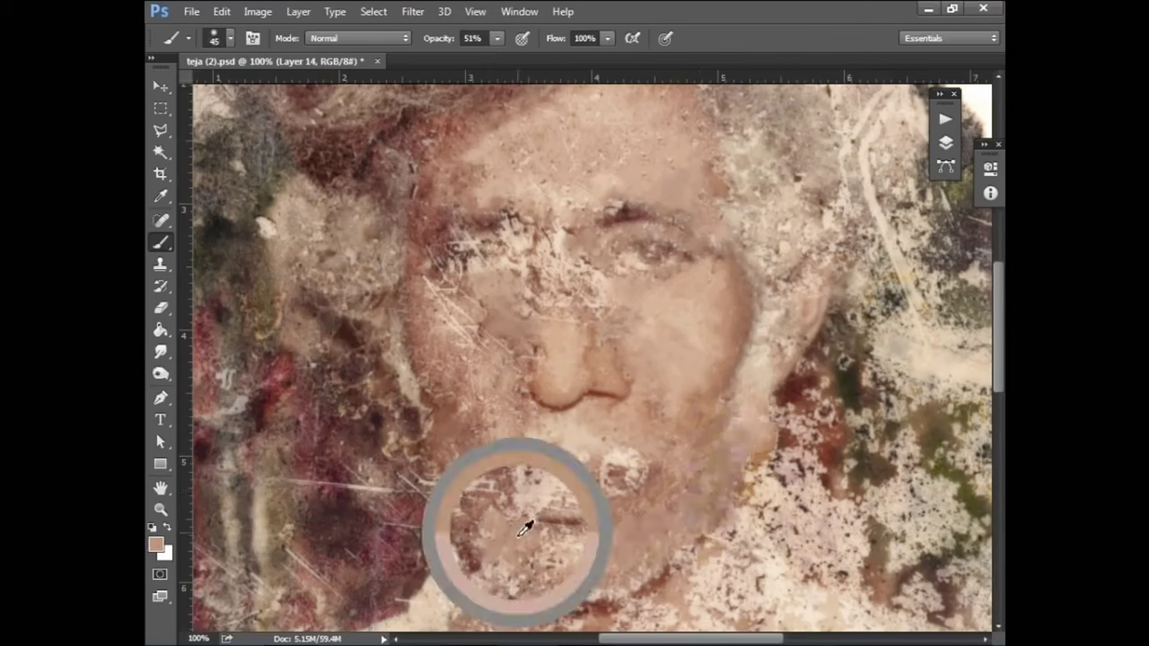
pyautogui.moveTo(538, 534); pyautogui.dragTo(588, 556)
pyautogui.moveTo(522, 565); pyautogui.dragTo(517, 586)
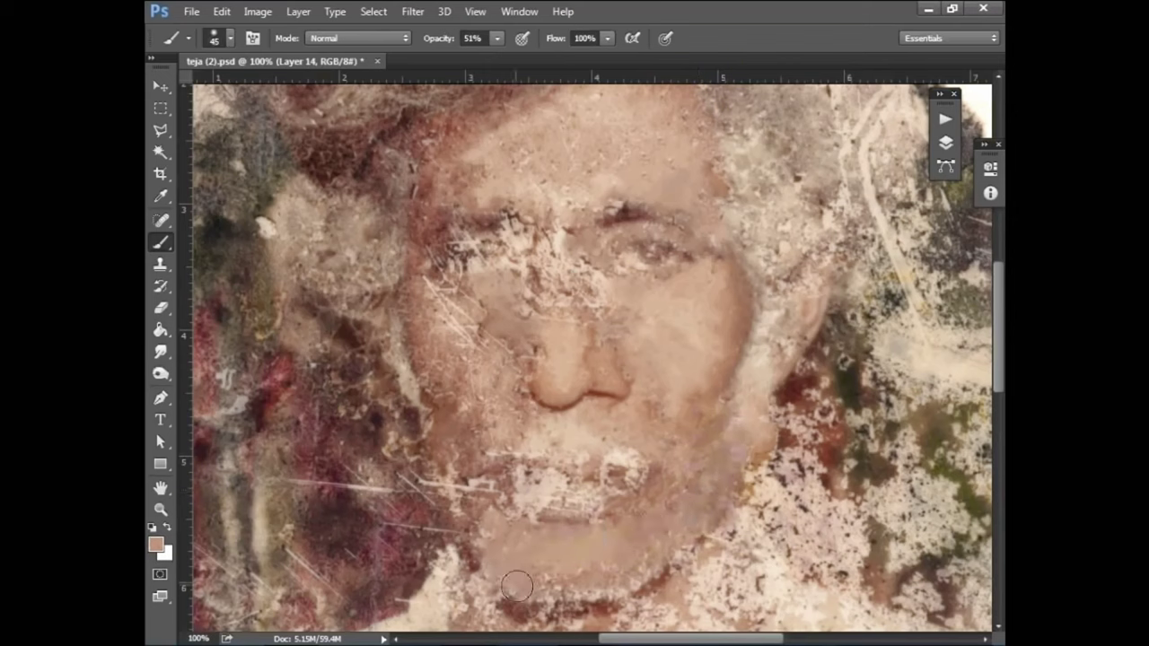
pyautogui.moveTo(622, 408); pyautogui.dragTo(612, 443)
pyautogui.moveTo(441, 330); pyautogui.dragTo(482, 290)
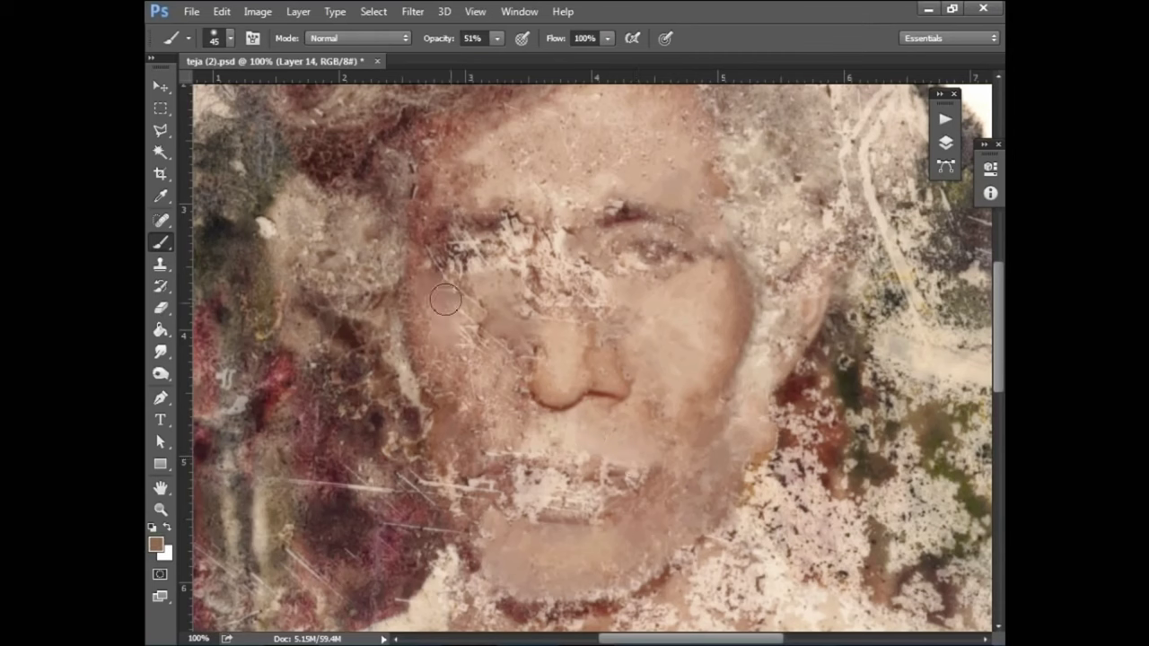
pyautogui.keyDown('alt'); pyautogui.click(465, 364); pyautogui.keyUp('alt')
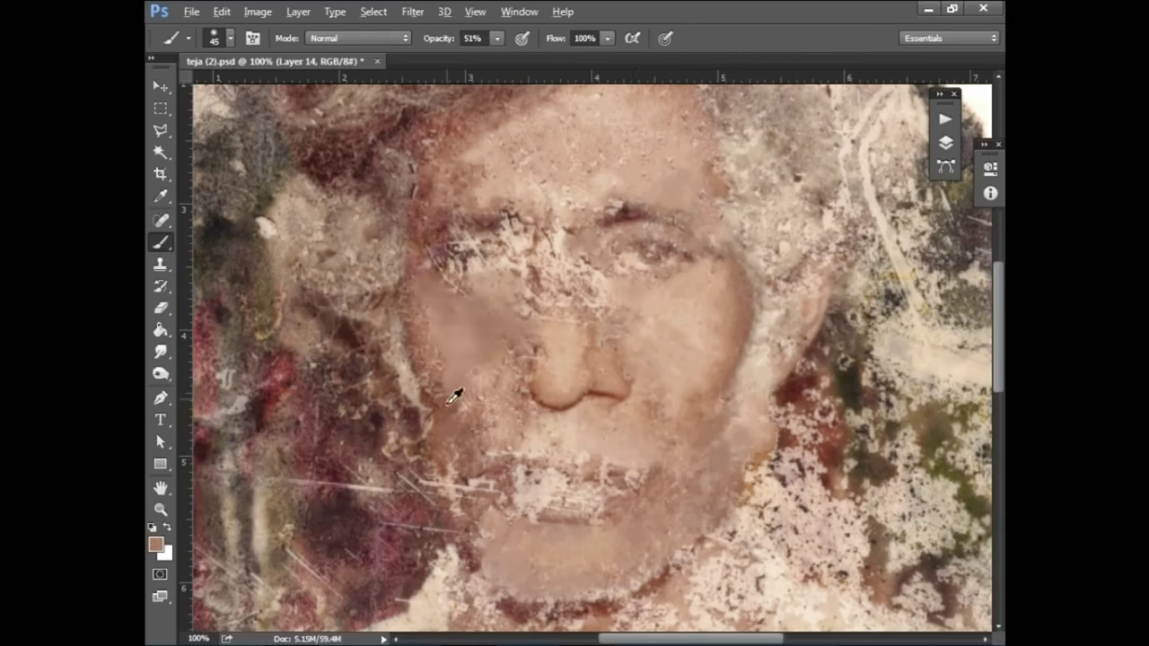
pyautogui.moveTo(438, 411); pyautogui.dragTo(457, 441)
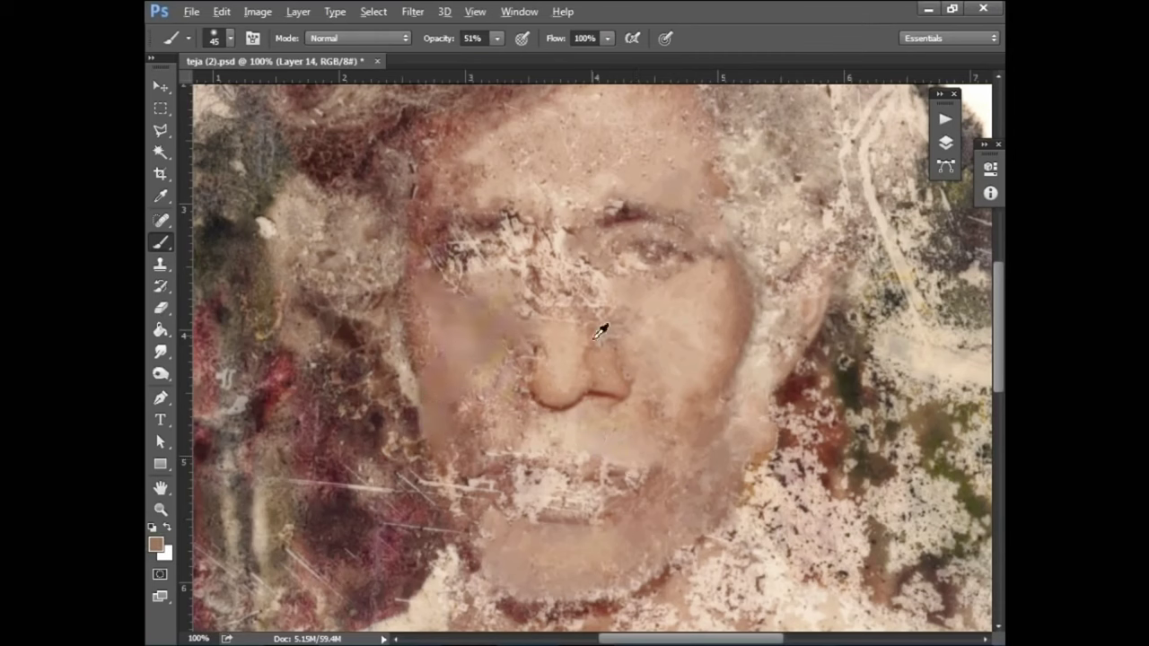
# Darken the left nostril edge with a smaller brush at 30% opacity
pyautogui.press('[')
pyautogui.press('[')
pyautogui.press('[')
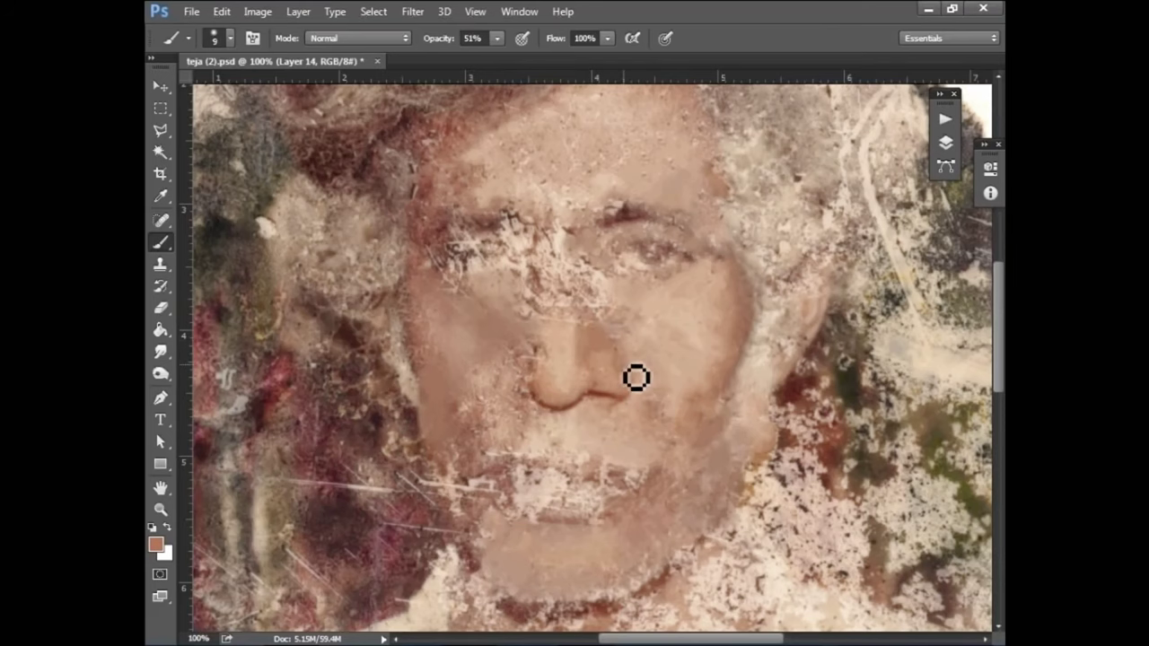
pyautogui.scroll(1, 505, 436)
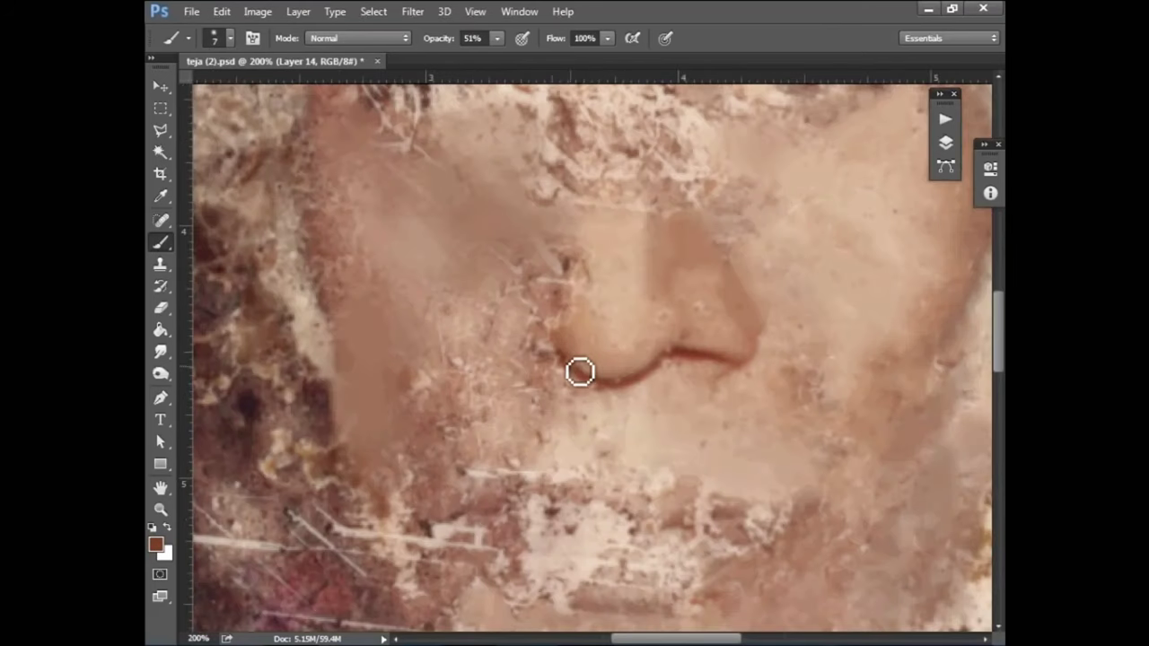
pyautogui.press('[')
pyautogui.press('[')
pyautogui.moveTo(508, 350); pyautogui.dragTo(554, 352)
pyautogui.press('3')
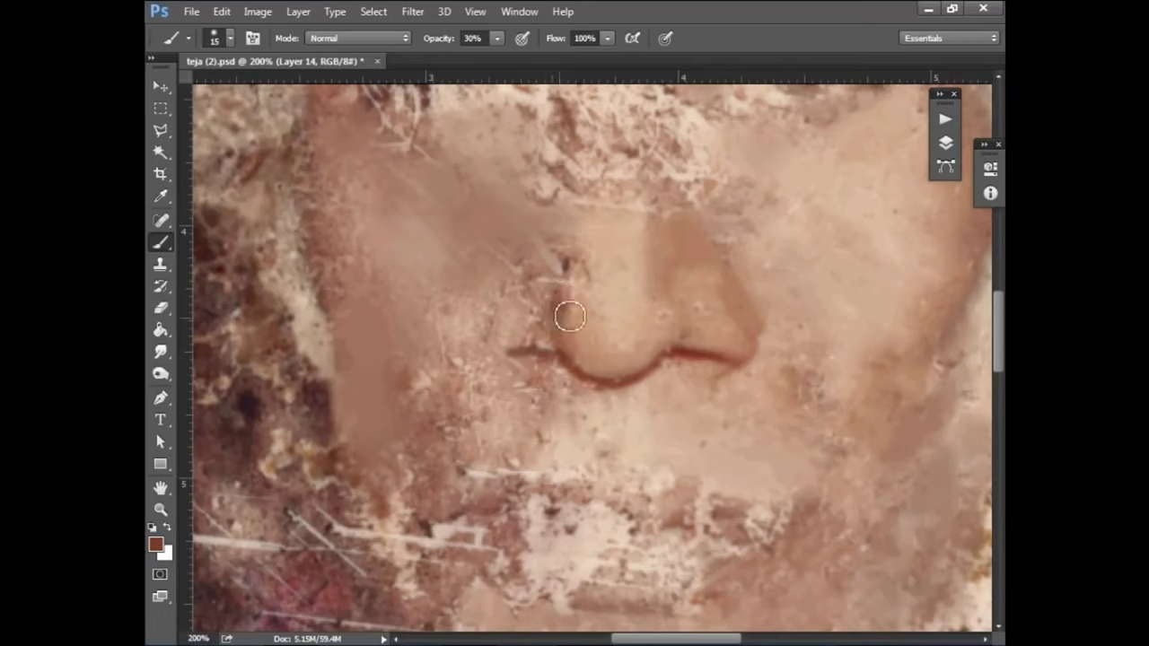
pyautogui.moveTo(563, 262); pyautogui.dragTo(545, 321)
pyautogui.moveTo(549, 280); pyautogui.dragTo(529, 343)
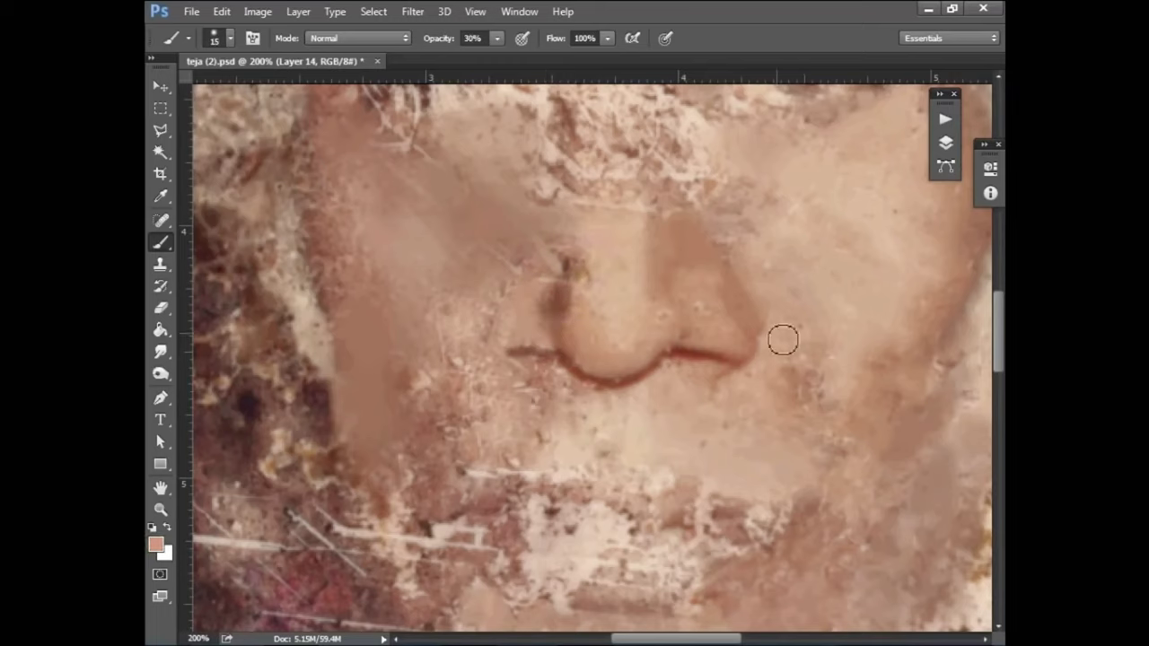
# Lasso the right nostril and start feathering the selection
pyautogui.press('l')
pyautogui.moveTo(720, 213); pyautogui.dragTo(763, 383)
pyautogui.hotkey('shift', 'F6')
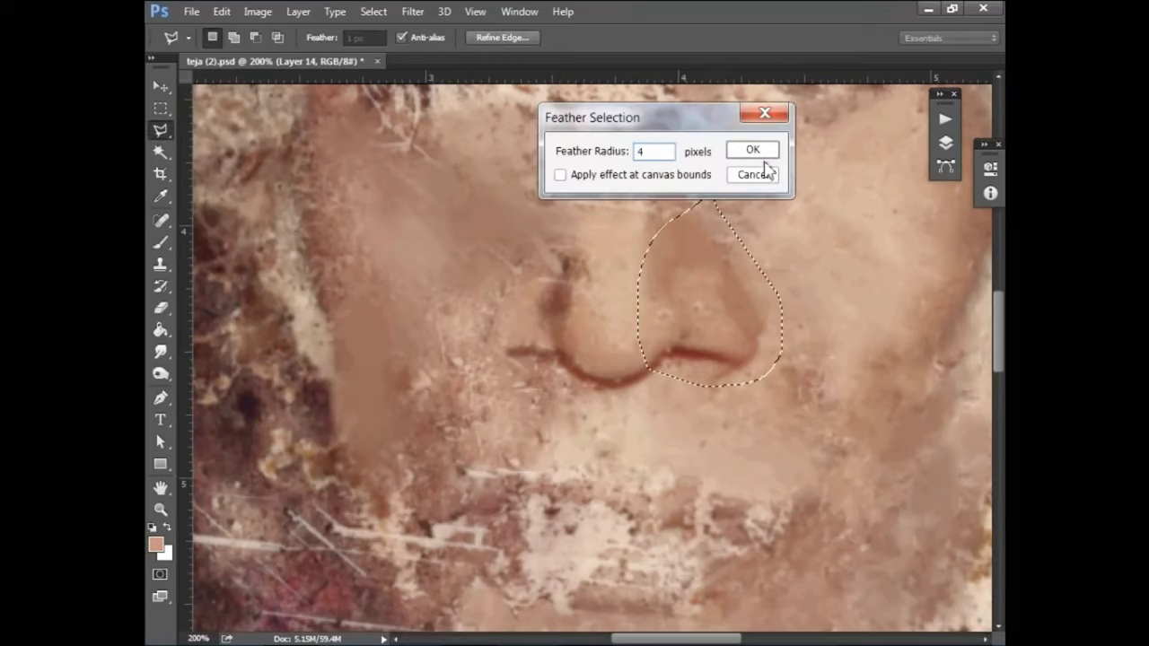
# Apply a 4 px feather, copy the nostril to a new layer, flip it and move it left
pyautogui.hotkey('ctrl', 'j')
pyautogui.hotkey('ctrl', 't')
pyautogui.rightClick(726, 293)
pyautogui.click(757, 554)
pyautogui.moveTo(734, 266); pyautogui.dragTo(528, 278)
pyautogui.press('Return')
# Set a soft eraser at 51% opacity to blend the patch edges
pyautogui.press('e')
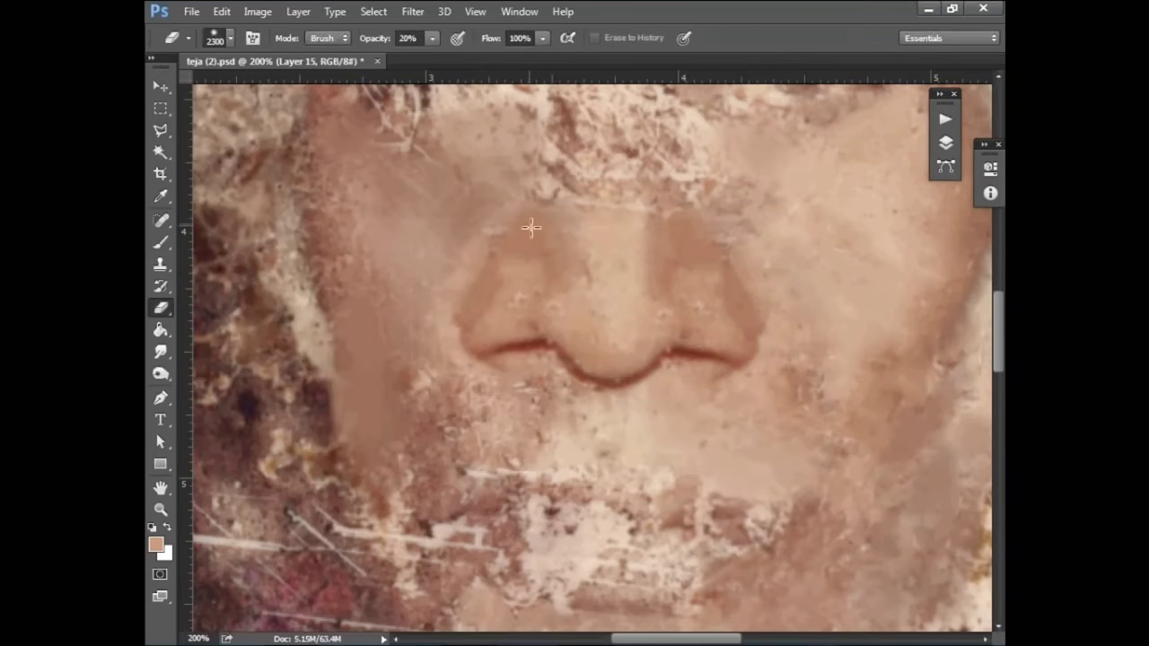
pyautogui.rightClick(530, 226)
pyautogui.press('Escape')
pyautogui.click(432, 38)
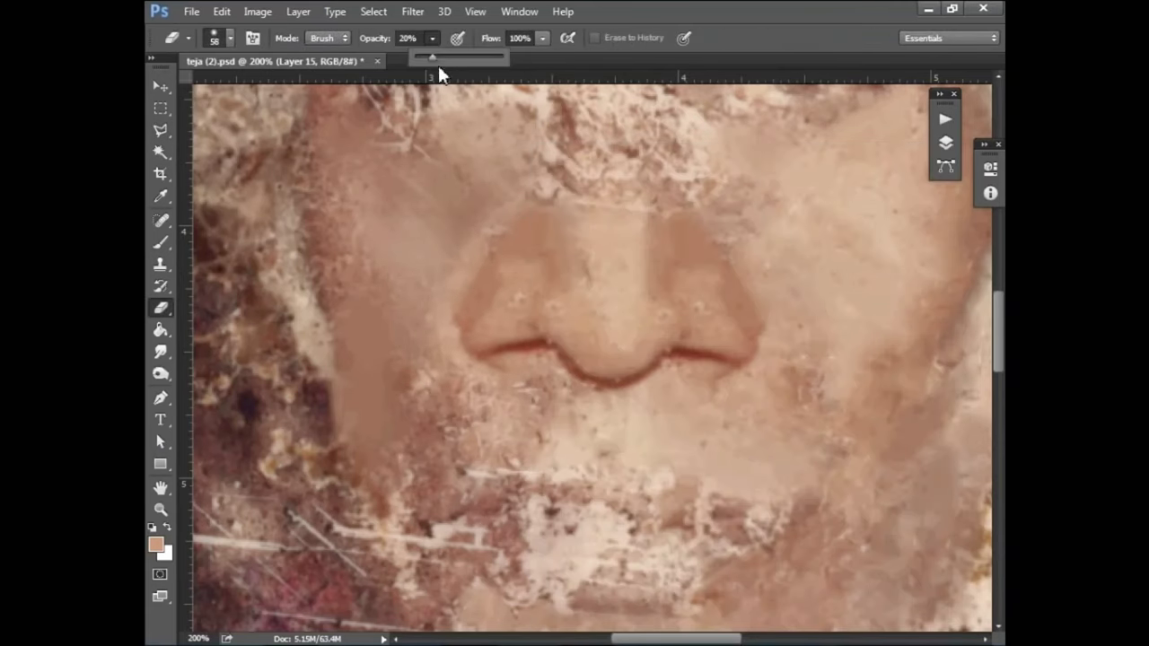
pyautogui.click(409, 117)
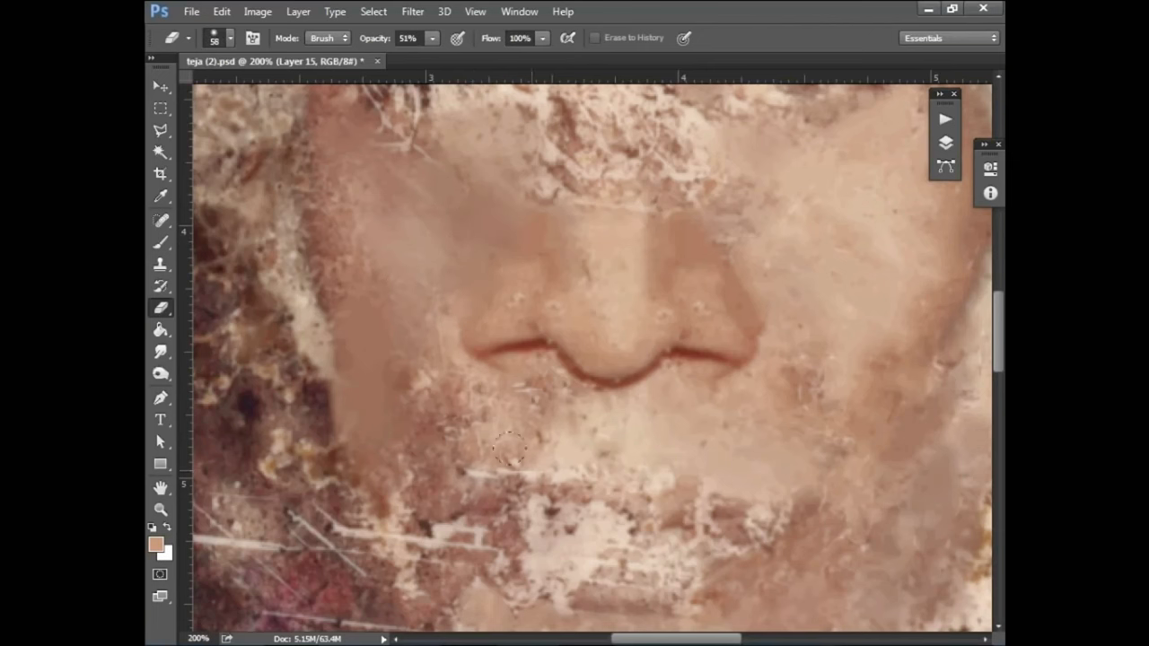
# Skew the copied nostril about 2.5° and compare against the original damage
pyautogui.press('v')
pyautogui.hotkey('ctrl', '-')
pyautogui.hotkey('ctrl', '-')
pyautogui.hotkey('ctrl', '+')
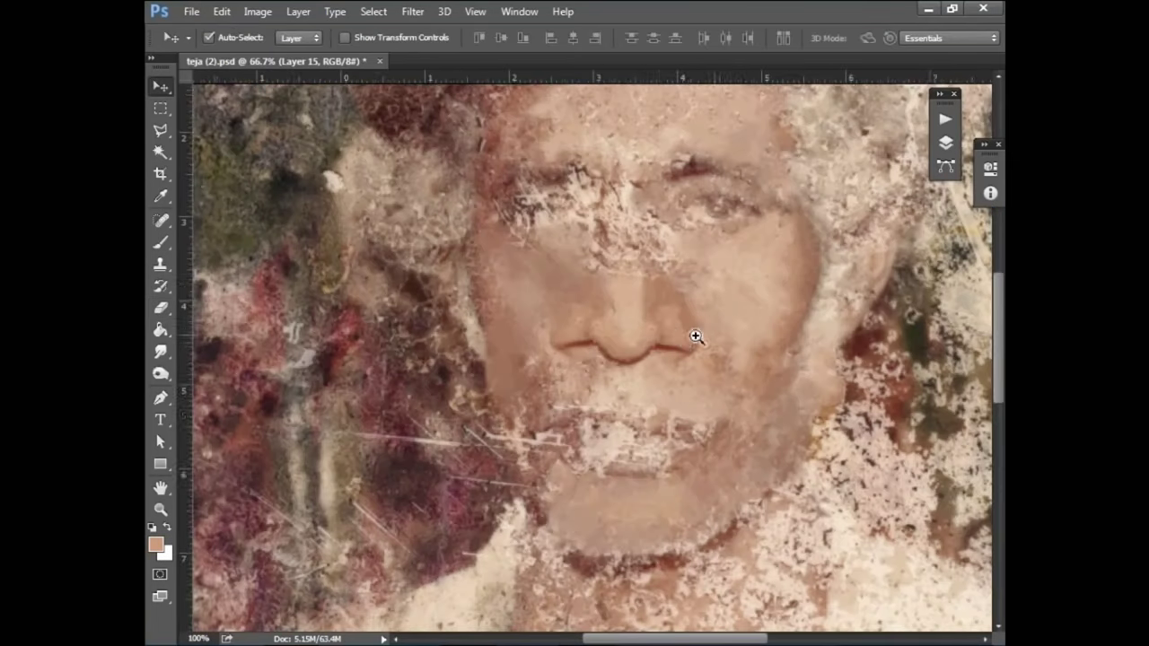
pyautogui.hotkey('ctrl', 't')
pyautogui.moveTo(542, 312); pyautogui.dragTo(545, 319)
pyautogui.press('Return')
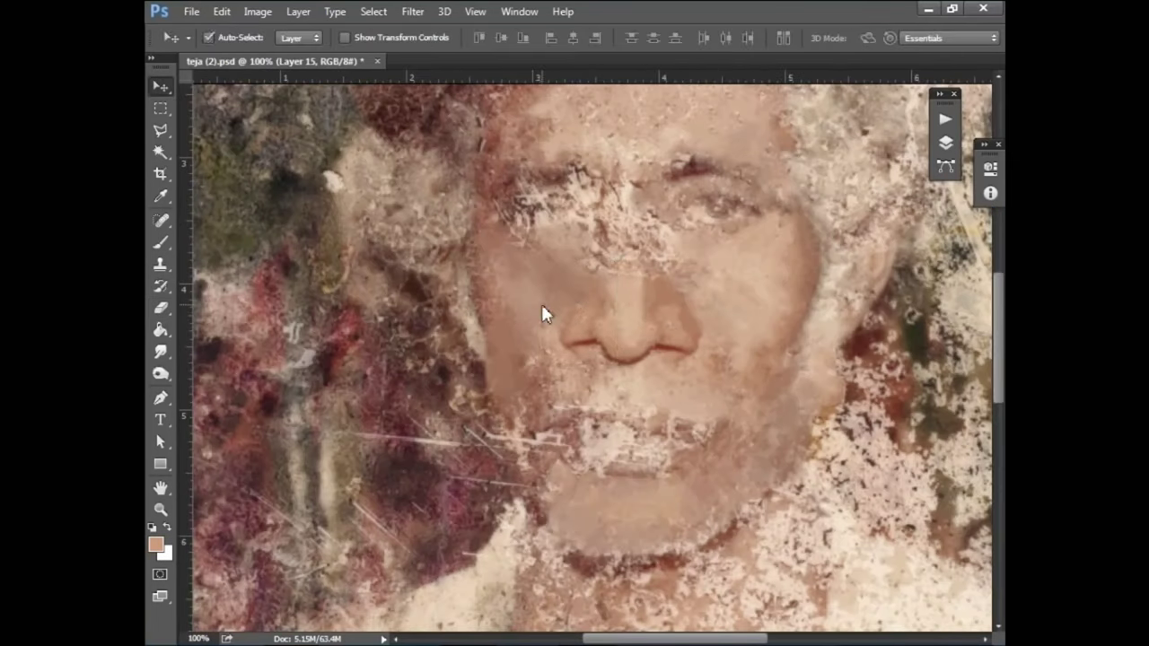
pyautogui.hotkey('ctrl', 'z')
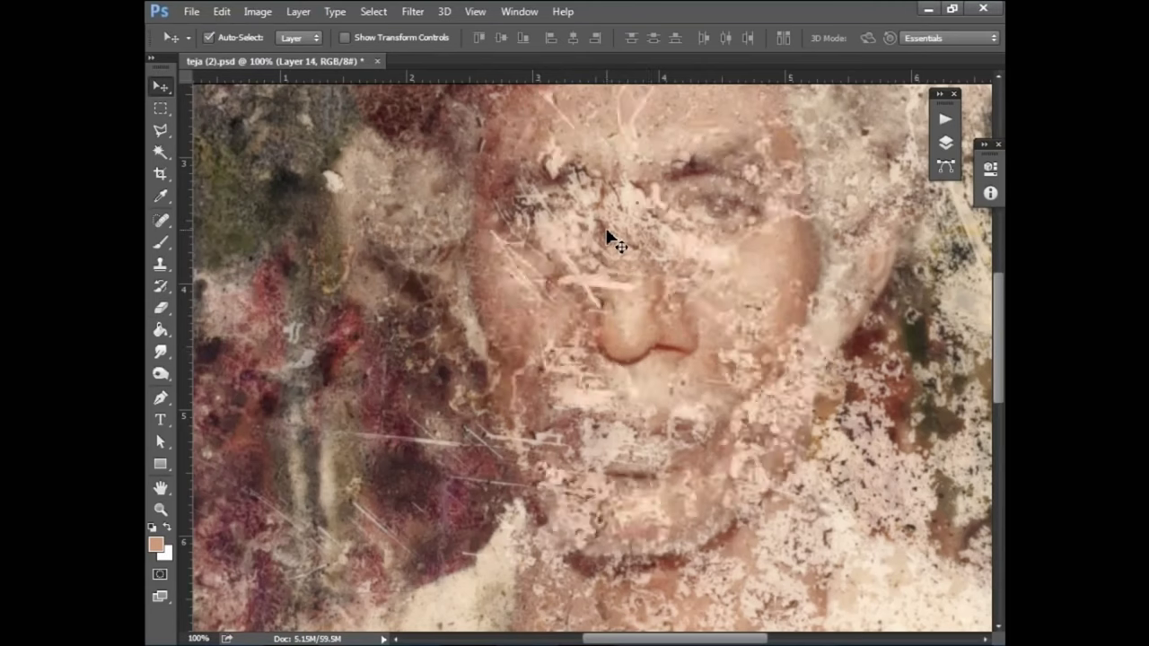
# Return to Layer 14 and spot-heal damage on the nose bridge
pyautogui.hotkey('ctrl', 'z')
pyautogui.hotkey('ctrl', '+')
pyautogui.press('s')
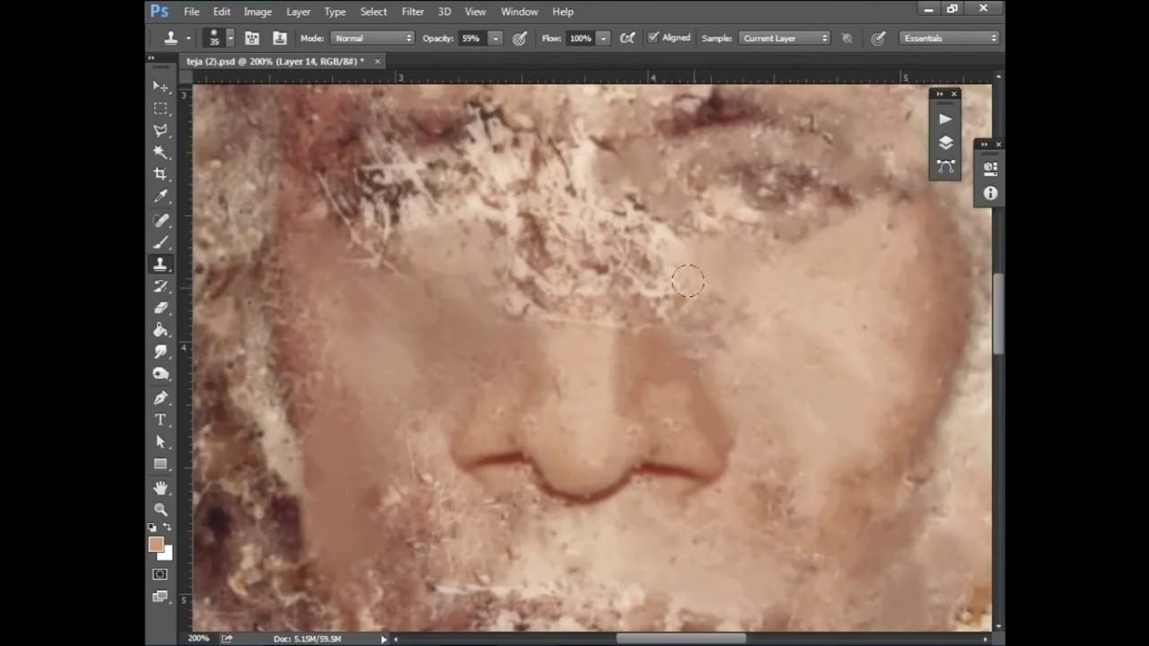
pyautogui.click(161, 220)
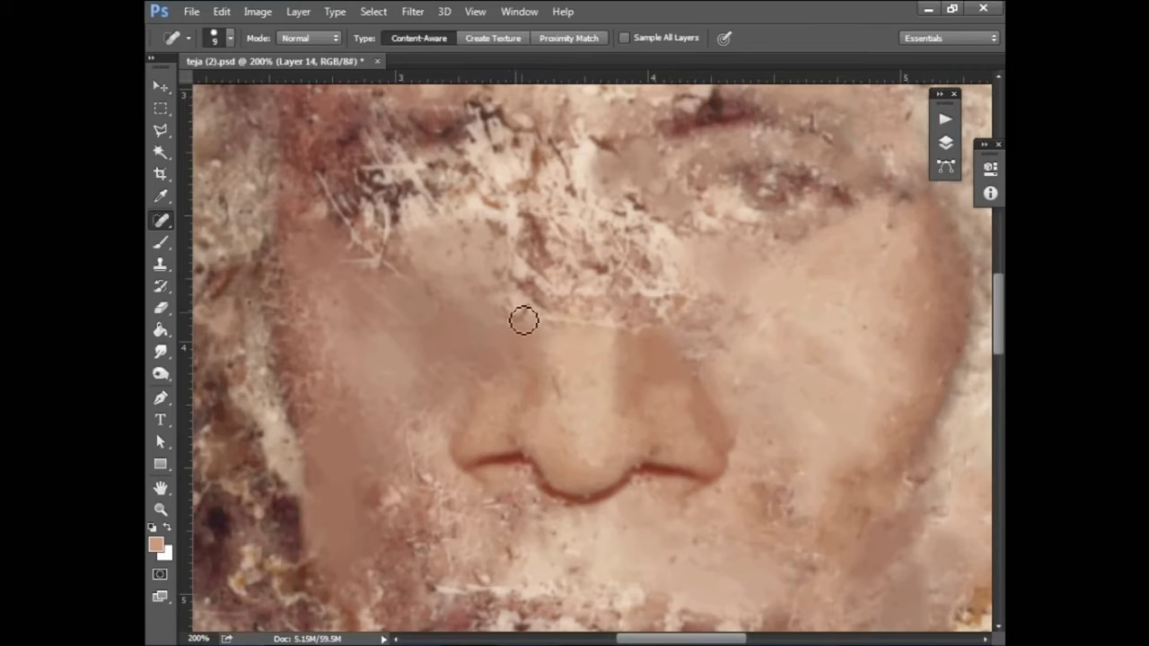
pyautogui.moveTo(507, 300); pyautogui.dragTo(577, 320)
pyautogui.moveTo(653, 282); pyautogui.dragTo(662, 308)
# Heal the spots right of the mouth and, with a larger brush, near the brow
pyautogui.click(649, 330)
pyautogui.moveTo(756, 489); pyautogui.dragTo(778, 503)
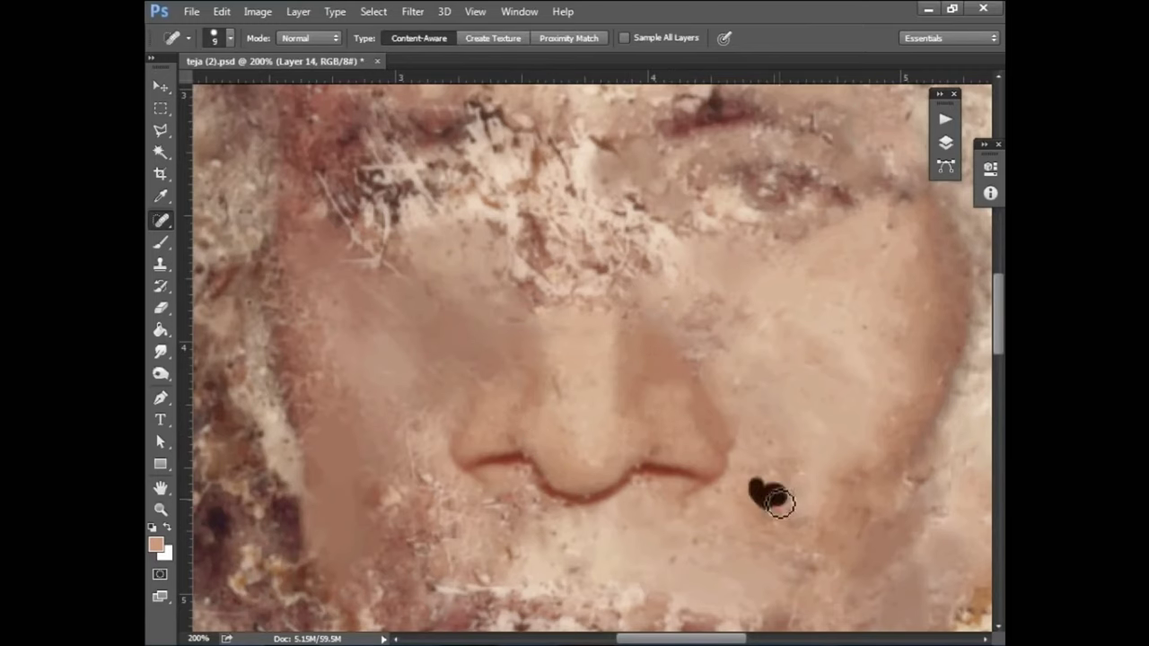
pyautogui.scroll(1, 779, 502)
pyautogui.press(']')
pyautogui.press(']')
pyautogui.click(628, 262)
pyautogui.click(556, 313)
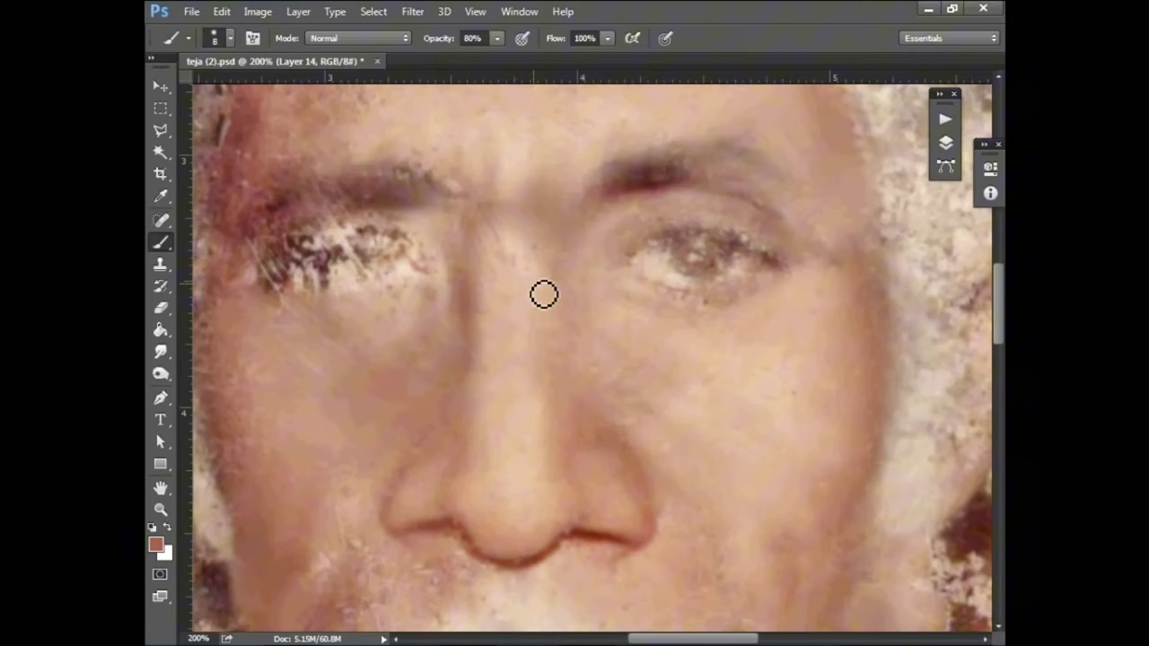
# Zoom and pan the portrait to inspect the nose, chin and neck
pyautogui.press('F7')
pyautogui.hotkey('ctrl', '-')
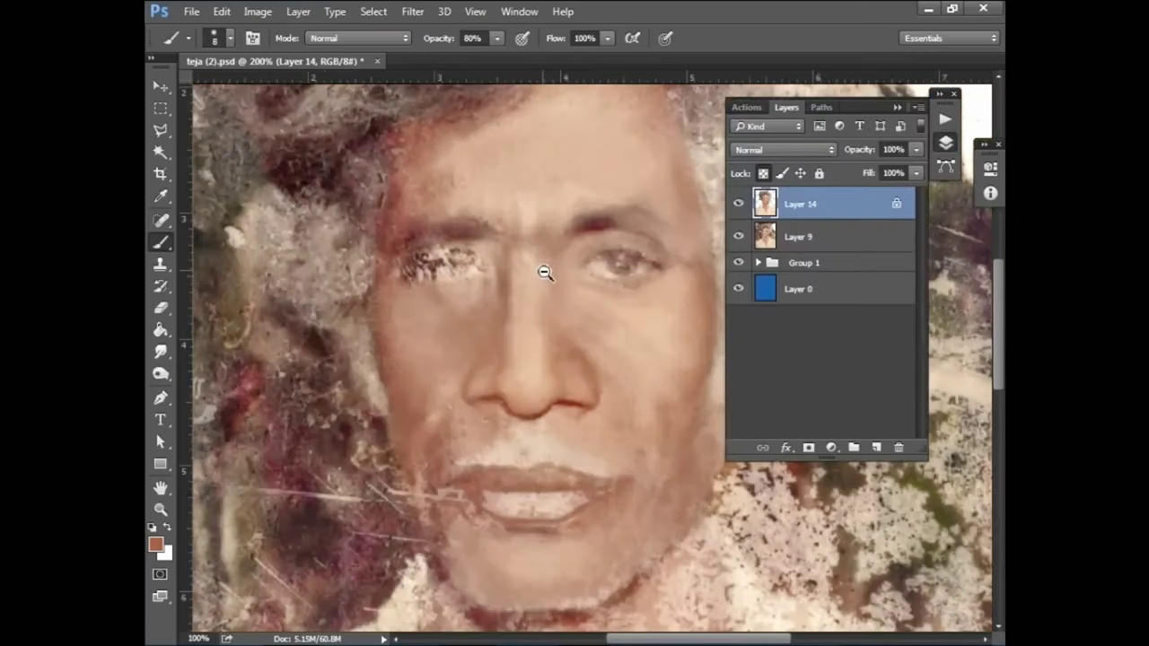
pyautogui.hotkey('ctrl', '-')
pyautogui.scroll(-1, 557, 327)
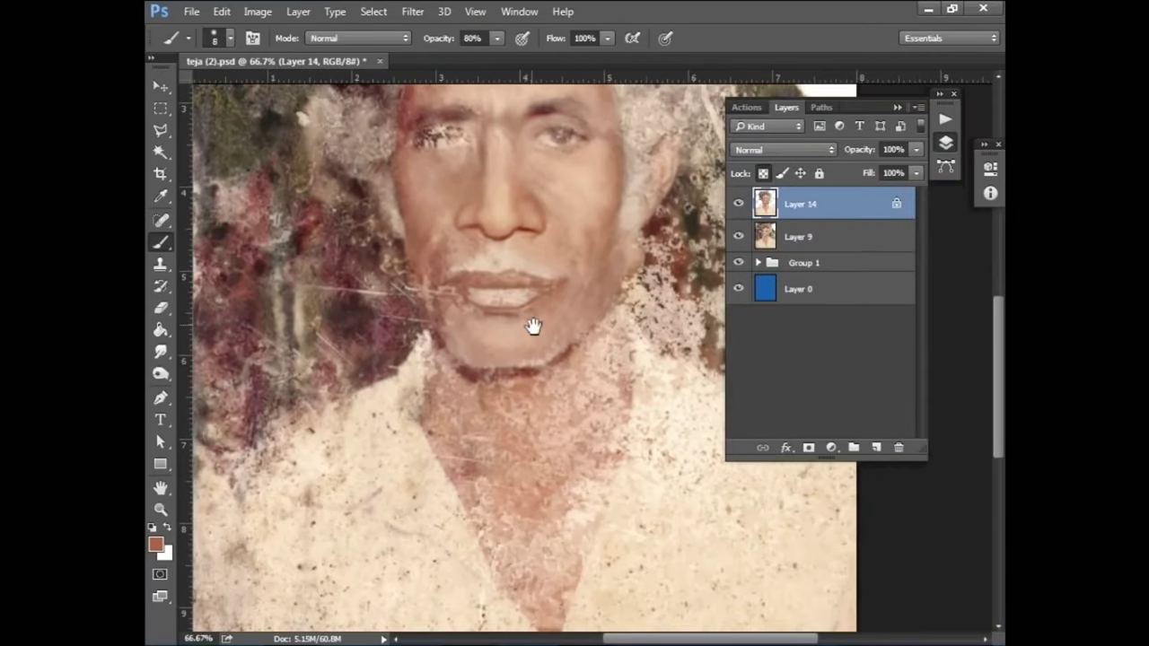
pyautogui.hotkey('ctrl', '+')
pyautogui.click(758, 262)
pyautogui.click(758, 262)
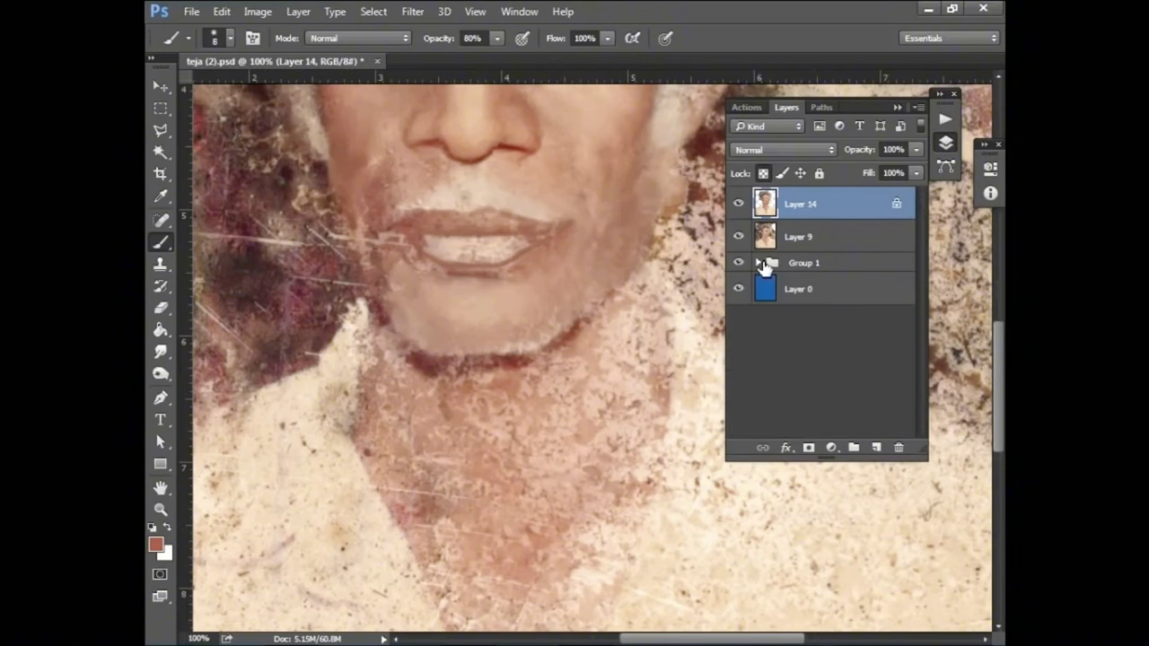
pyautogui.press('F7')
pyautogui.scroll(1, 441, 538)
pyautogui.moveTo(547, 225); pyautogui.dragTo(582, 407)
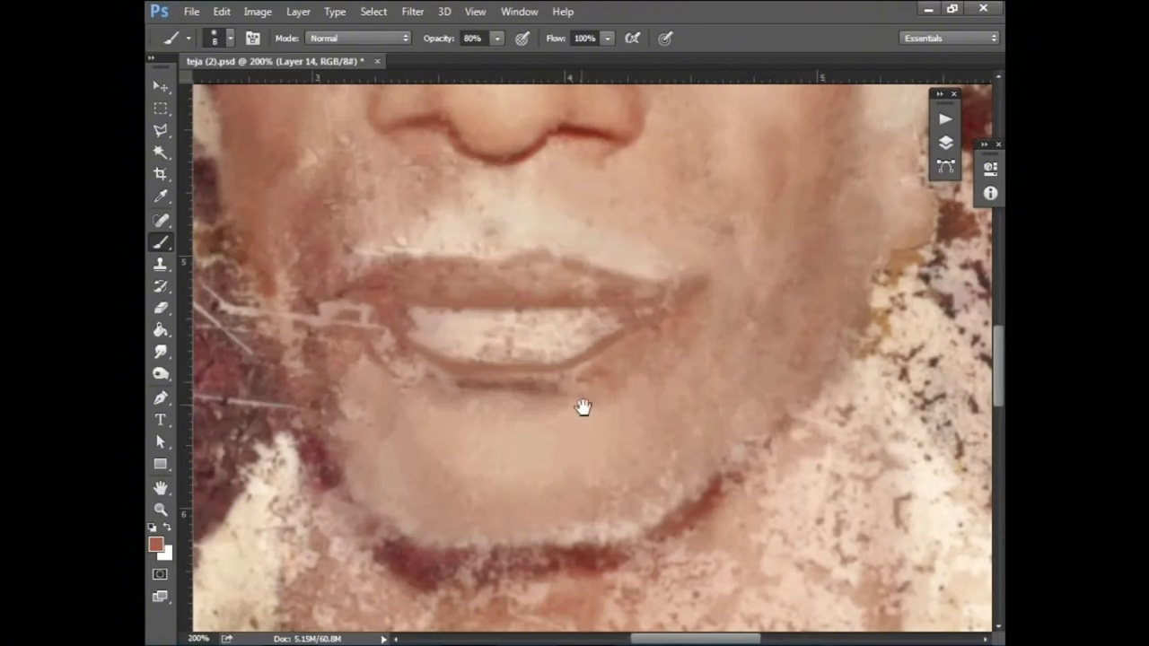
pyautogui.press('s')
pyautogui.moveTo(592, 358); pyautogui.dragTo(676, 128)
# Duplicate Layer 10 from Group 1 and move the copy to the top of the stack
pyautogui.press('F7')
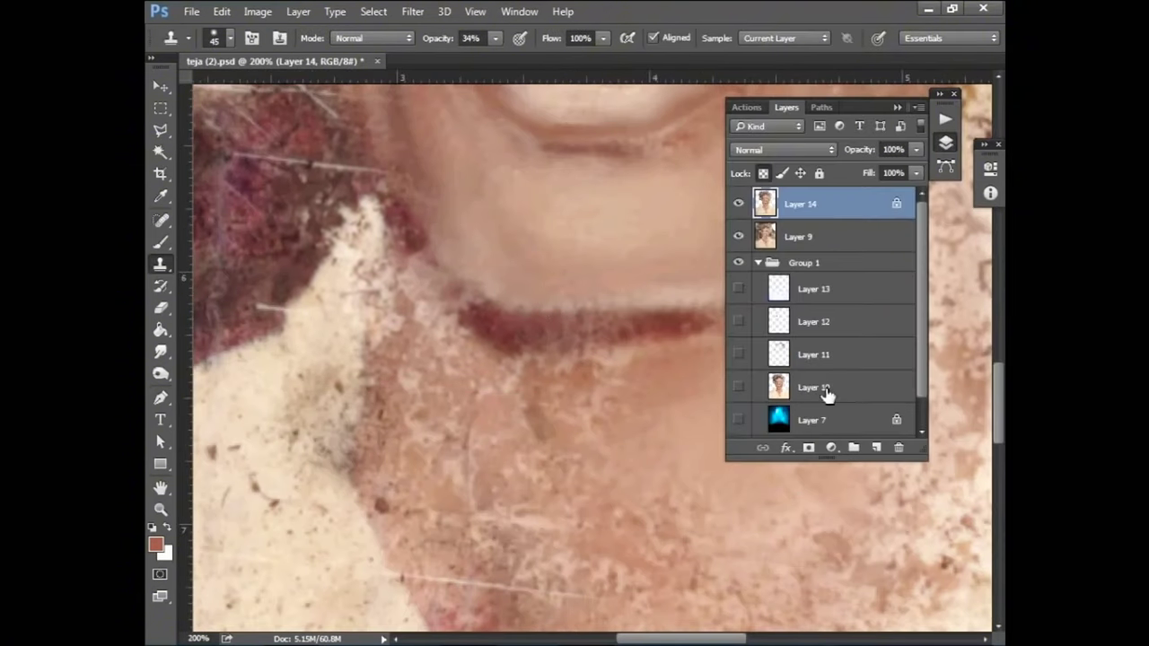
pyautogui.click(827, 390)
pyautogui.hotkey('ctrl', 'j')
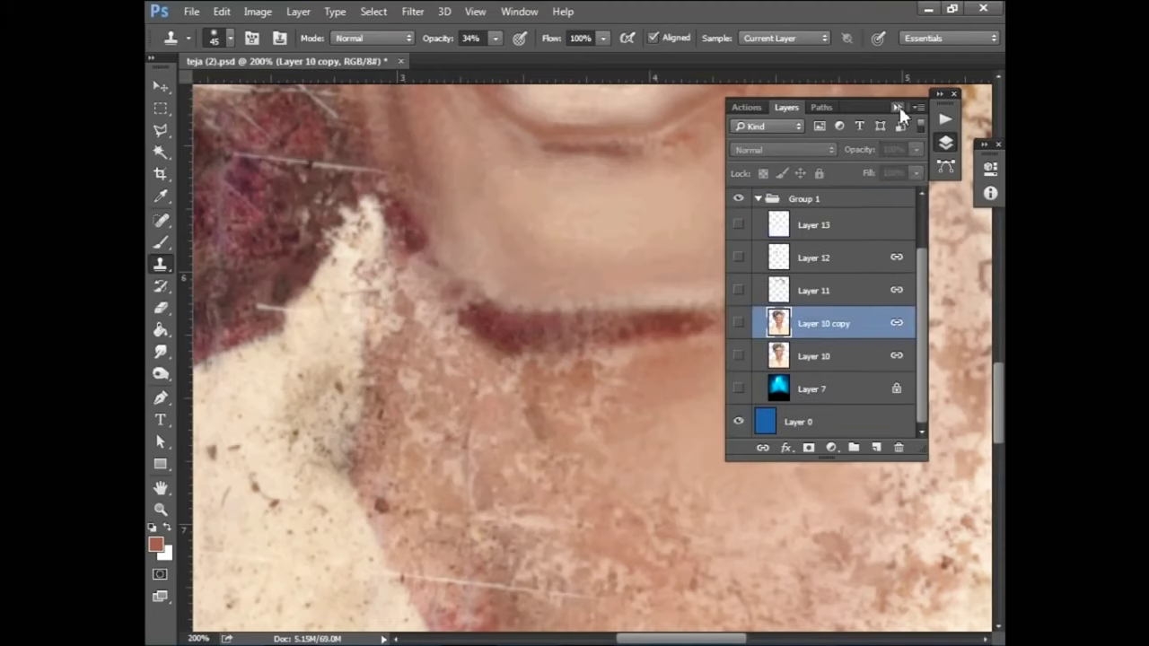
pyautogui.hotkey('ctrl', ']')
pyautogui.hotkey('ctrl', ']')
pyautogui.hotkey('ctrl', ']')
pyautogui.hotkey('ctrl', ']')
pyautogui.hotkey('ctrl', ']')
# Set the Clone Stamp to 23% opacity after framing the neck and brows
pyautogui.moveTo(631, 190); pyautogui.dragTo(460, 139)
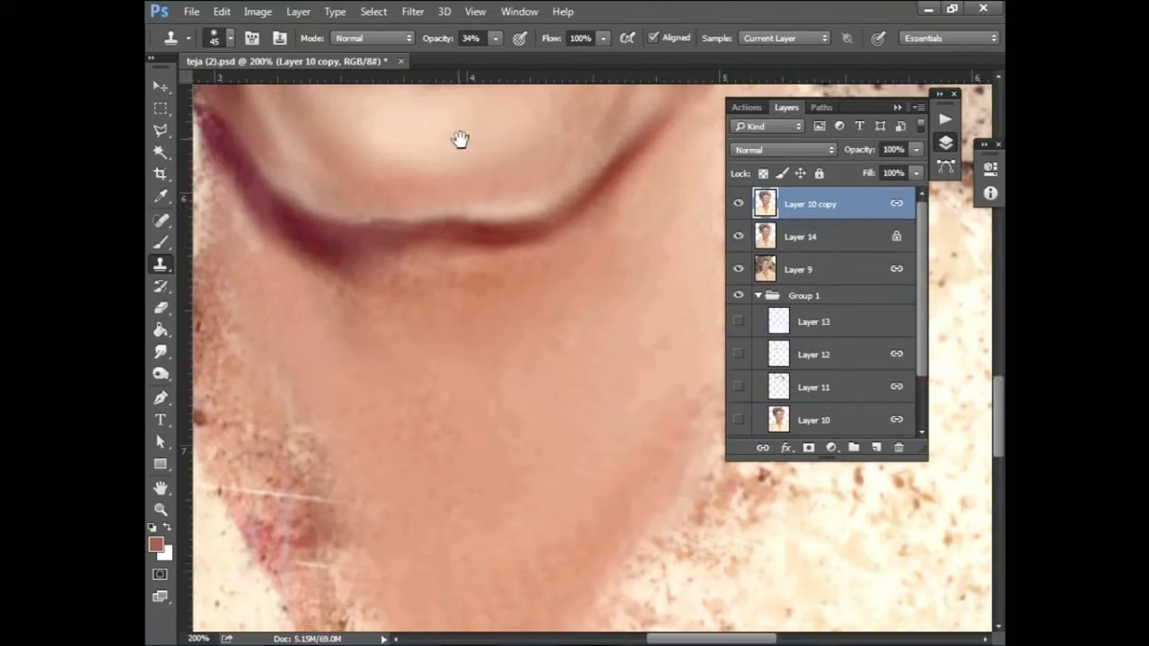
pyautogui.hotkey('ctrl', '+')
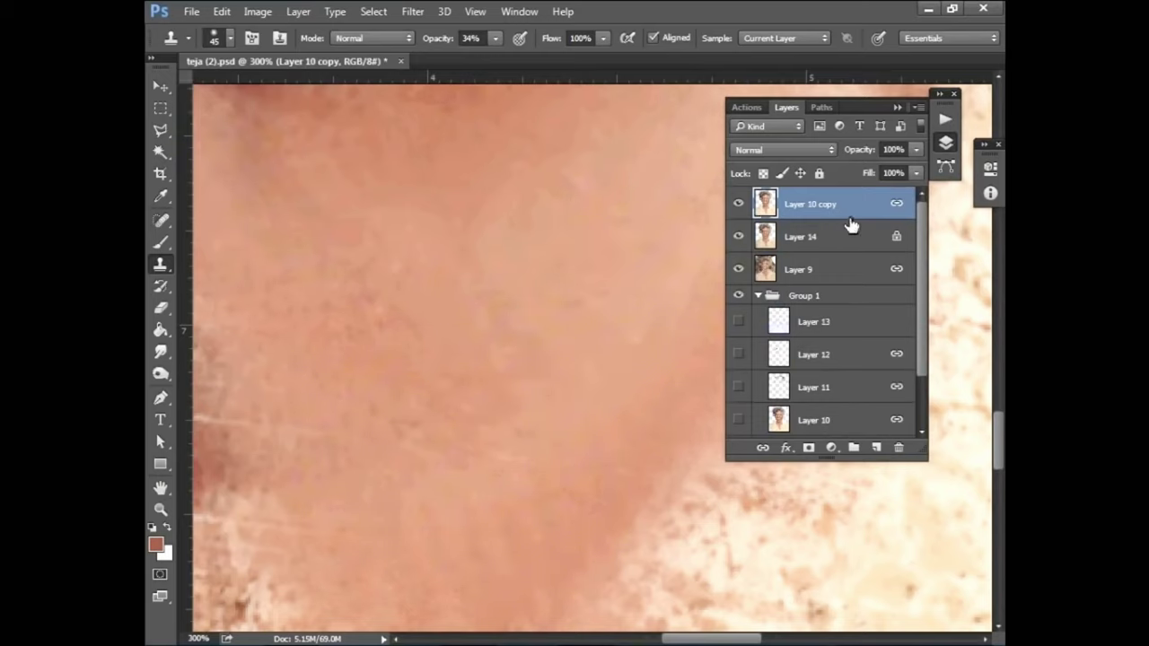
pyautogui.click(472, 37)
pyautogui.write('70')
pyautogui.click(897, 107)
pyautogui.press('v')
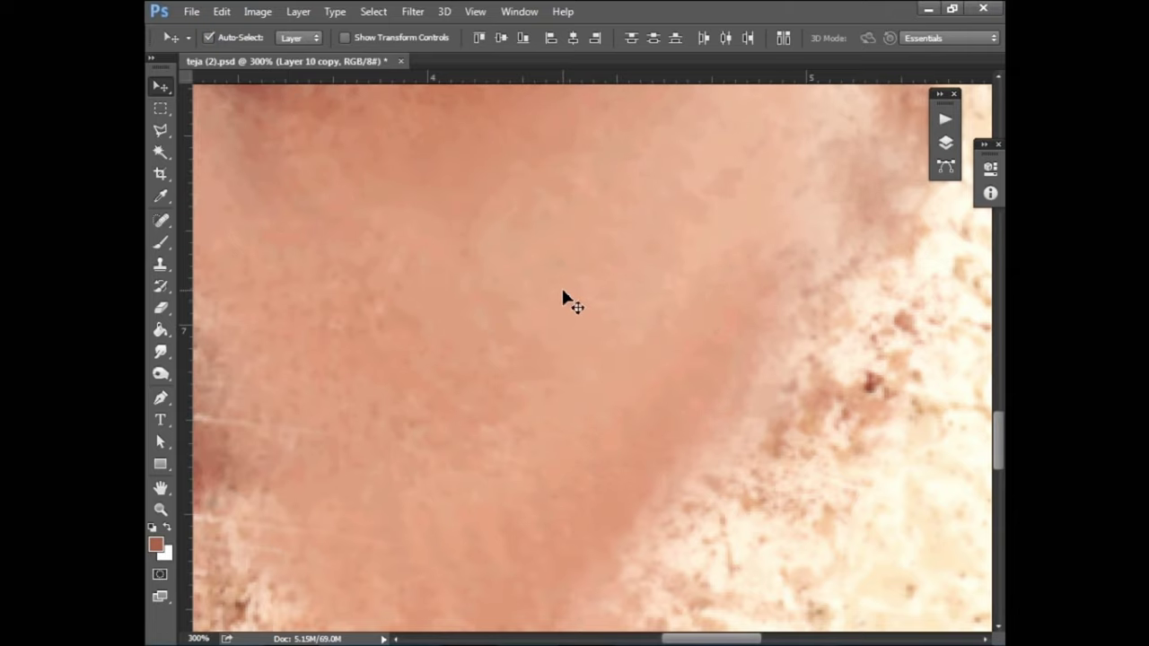
pyautogui.moveTo(565, 297)
pyautogui.mouseDown()
pyautogui.moveTo(341, 197)
pyautogui.moveTo(583, 591)
pyautogui.moveTo(539, 457)
pyautogui.moveTo(554, 413)
pyautogui.moveTo(705, 341)
pyautogui.moveTo(420, 588)
pyautogui.mouseUp()
pyautogui.press('s')
pyautogui.press('2')
pyautogui.press('3')
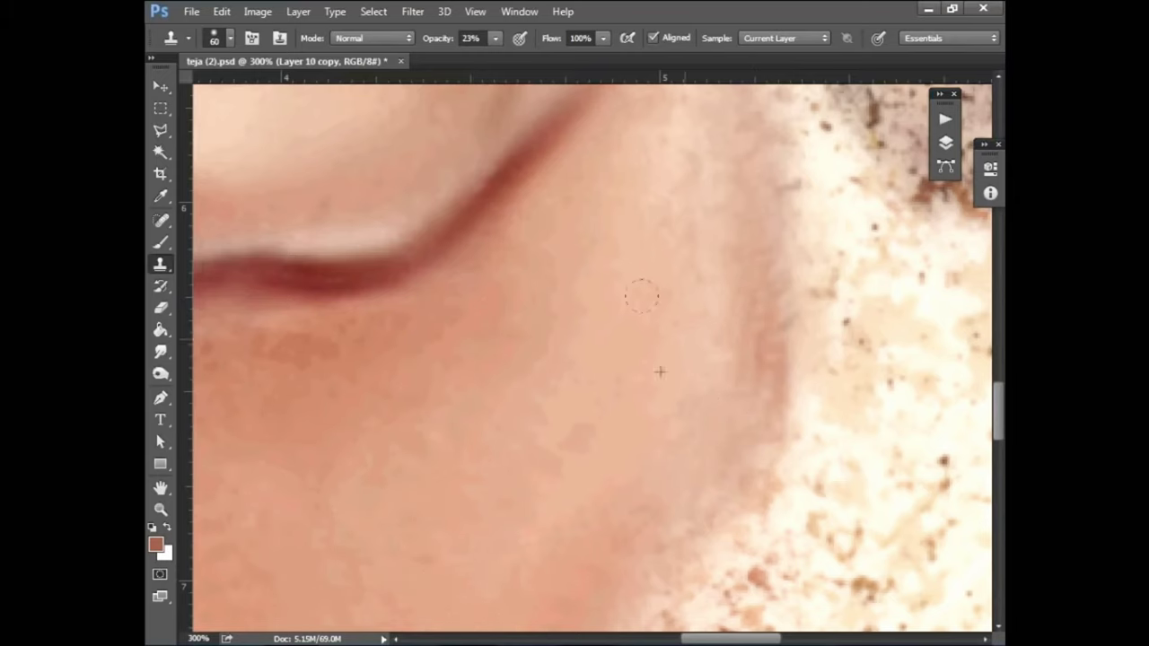
# Clone skin texture over the neck and the eyebrow on the right
pyautogui.moveTo(667, 238); pyautogui.dragTo(658, 390)
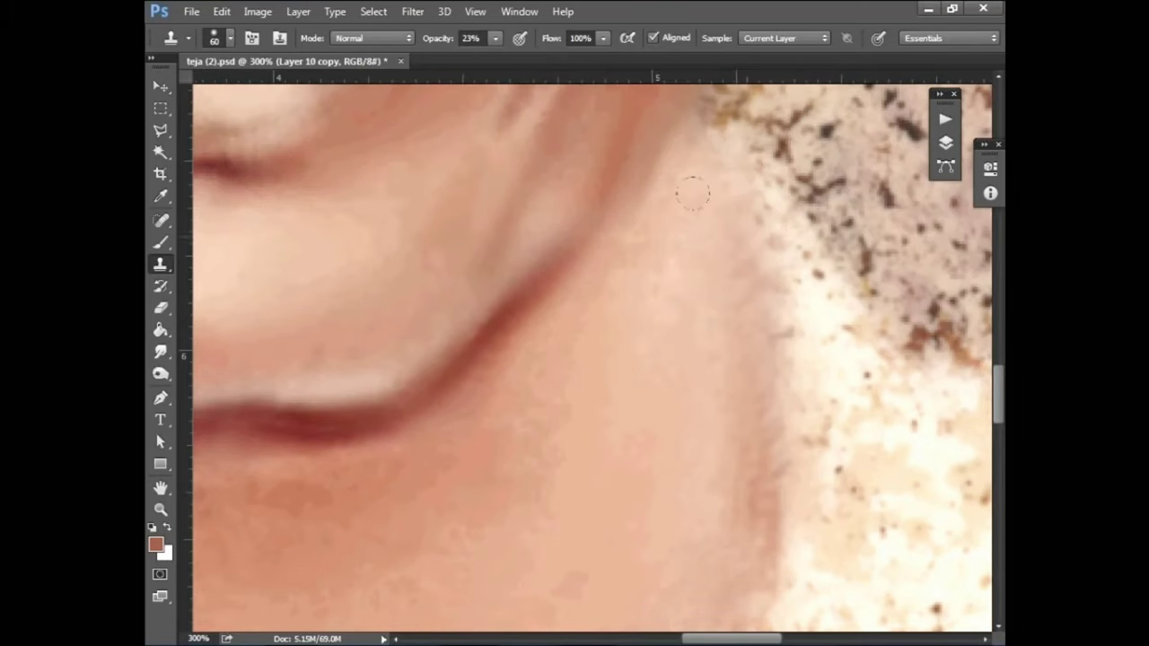
pyautogui.scroll(-3, 695, 509)
pyautogui.hotkey('ctrl', '-')
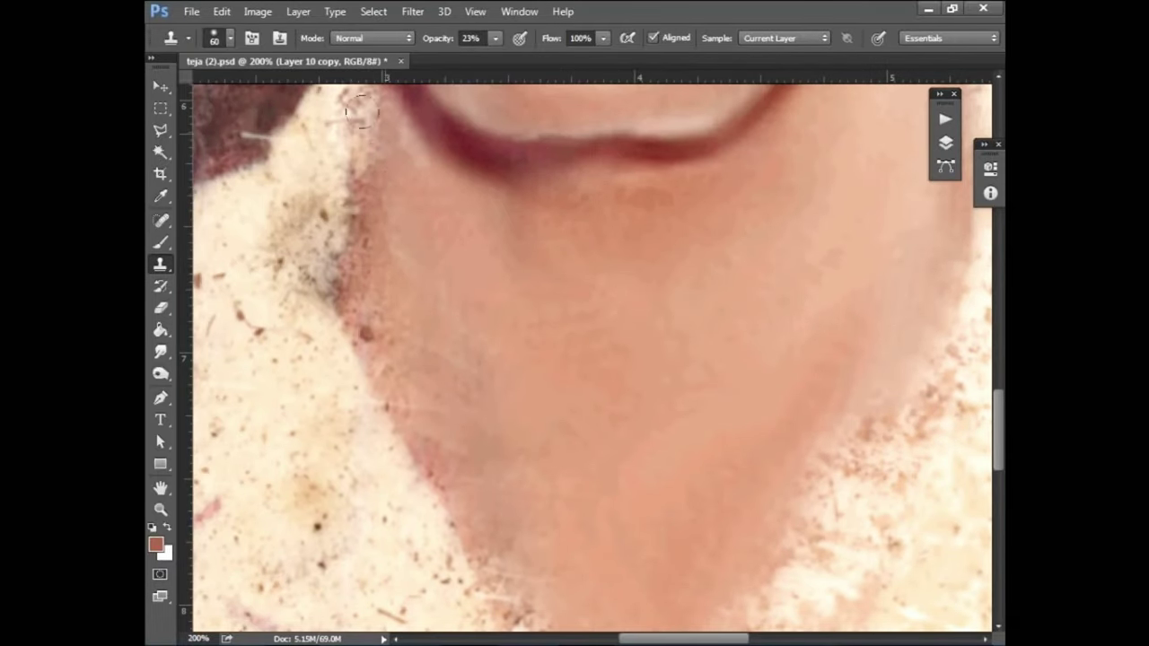
pyautogui.moveTo(823, 447)
pyautogui.mouseDown()
pyautogui.moveTo(738, 310)
pyautogui.moveTo(779, 236)
pyautogui.mouseUp()
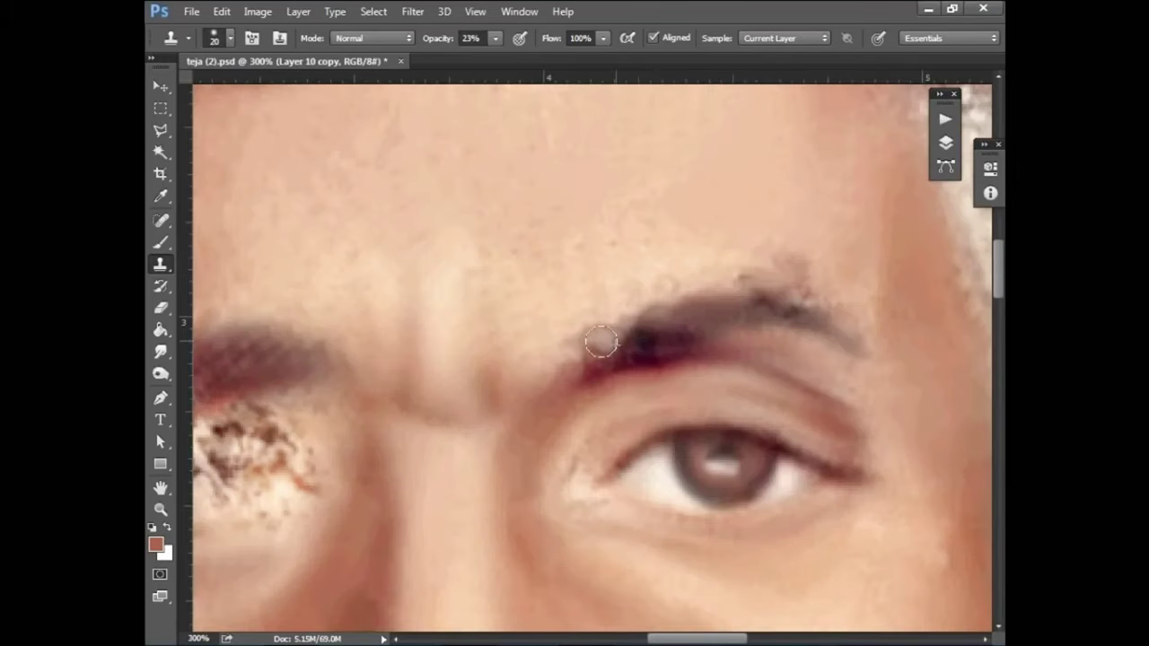
pyautogui.moveTo(601, 341); pyautogui.dragTo(631, 328)
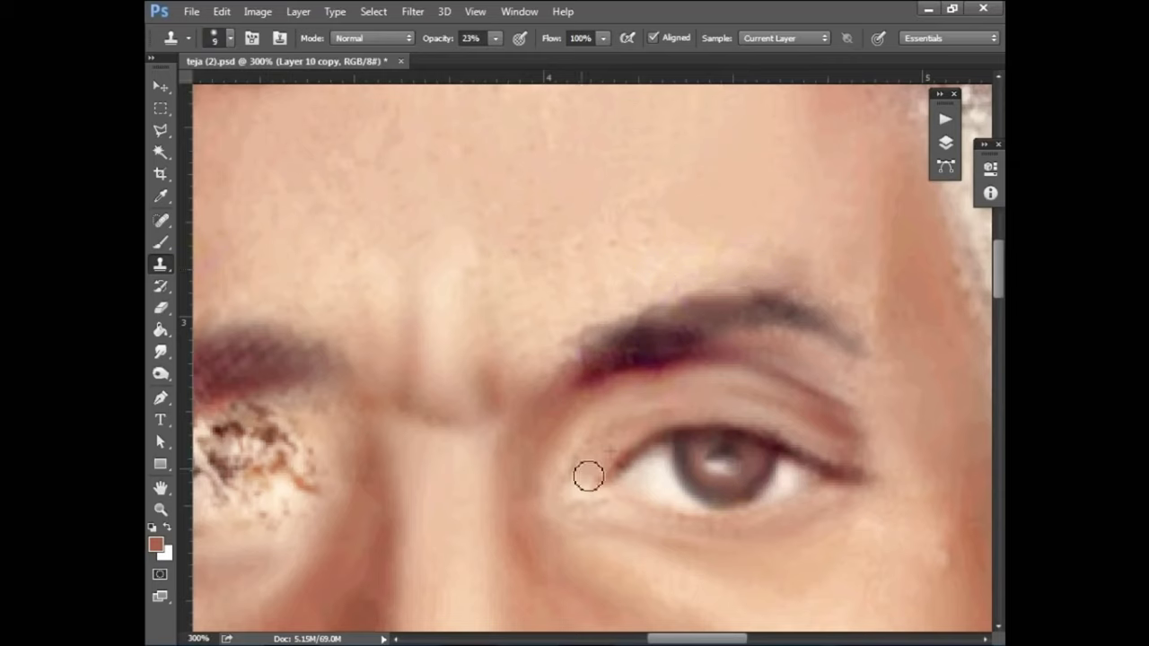
pyautogui.moveTo(686, 314); pyautogui.dragTo(619, 330)
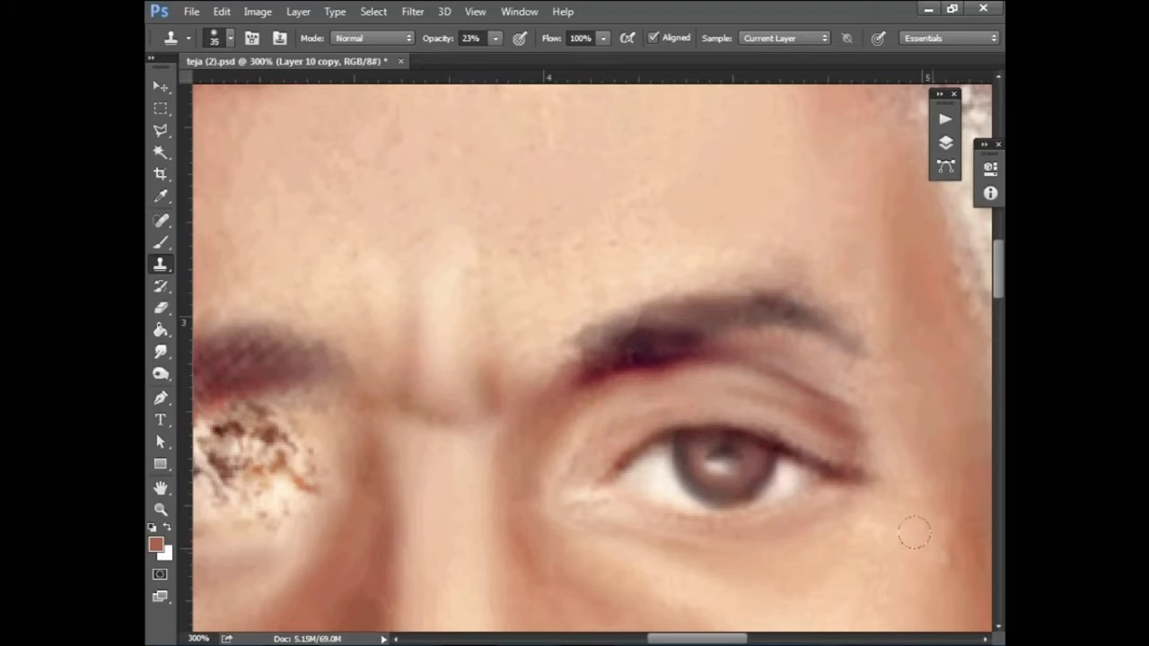
# Clone smooth skin over the forehead below the hairline
pyautogui.scroll(3, 739, 293)
pyautogui.hscroll(-2, 738, 293)
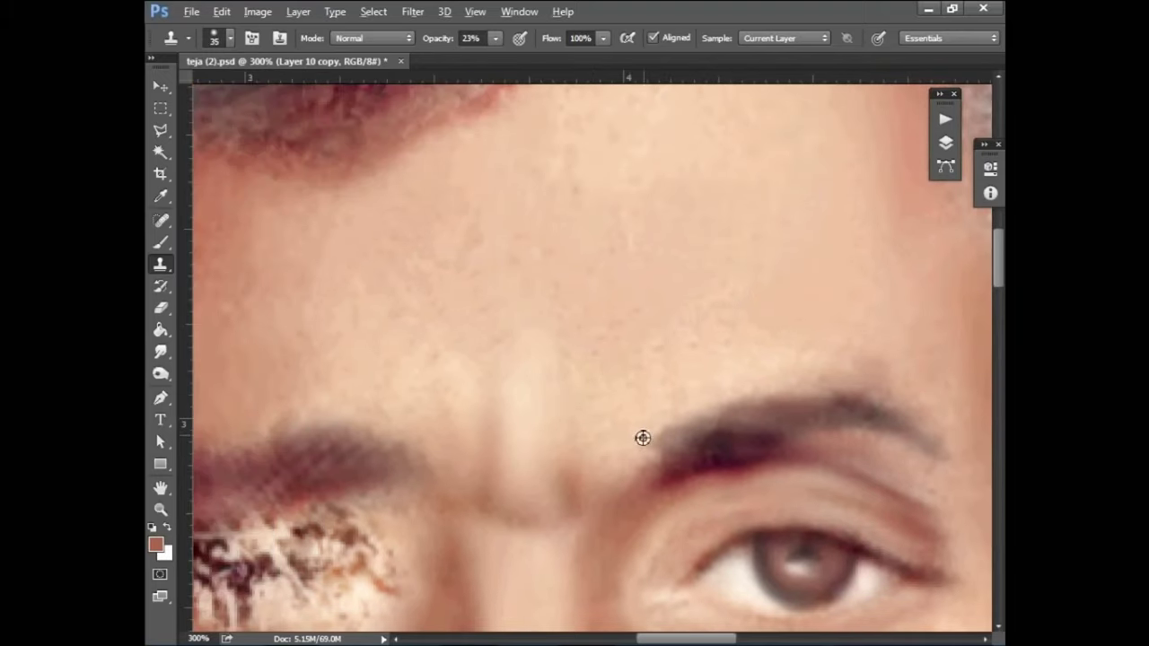
pyautogui.moveTo(626, 150); pyautogui.dragTo(623, 326)
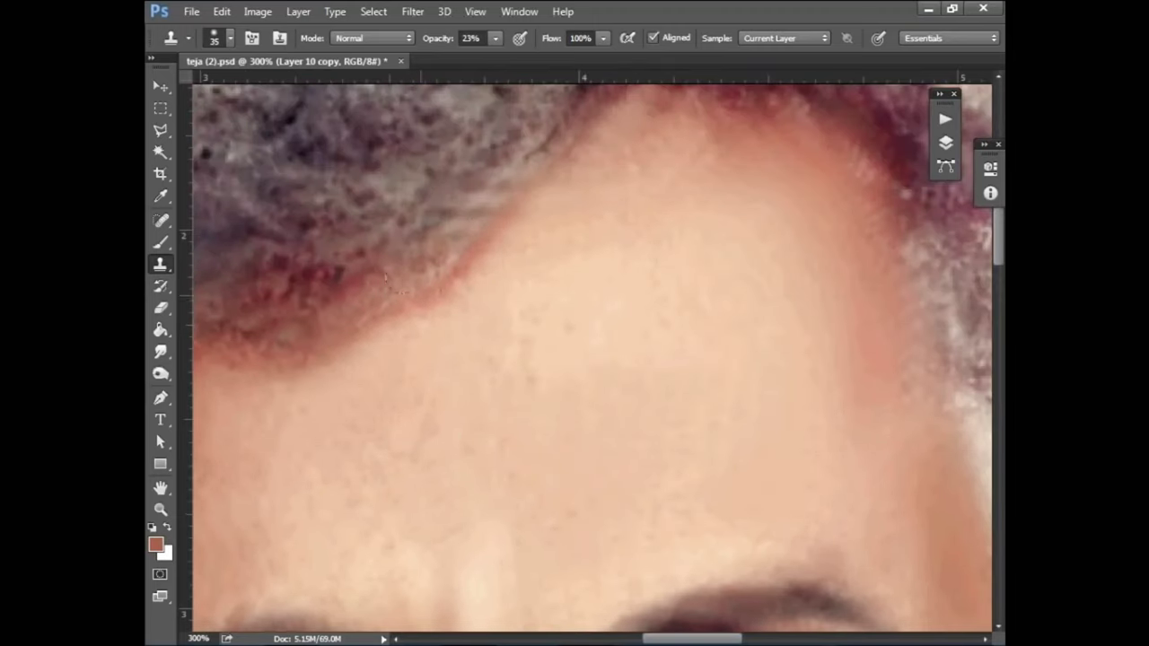
pyautogui.moveTo(626, 126); pyautogui.dragTo(524, 206)
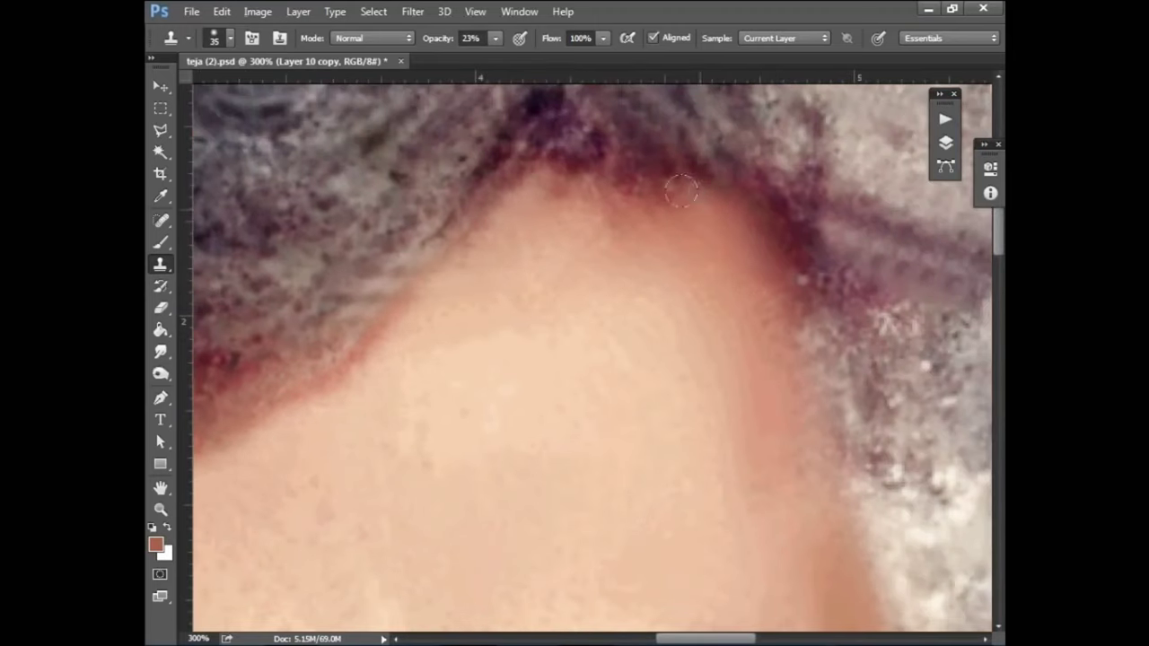
pyautogui.scroll(-2, 796, 476)
pyautogui.hscroll(-3, 796, 475)
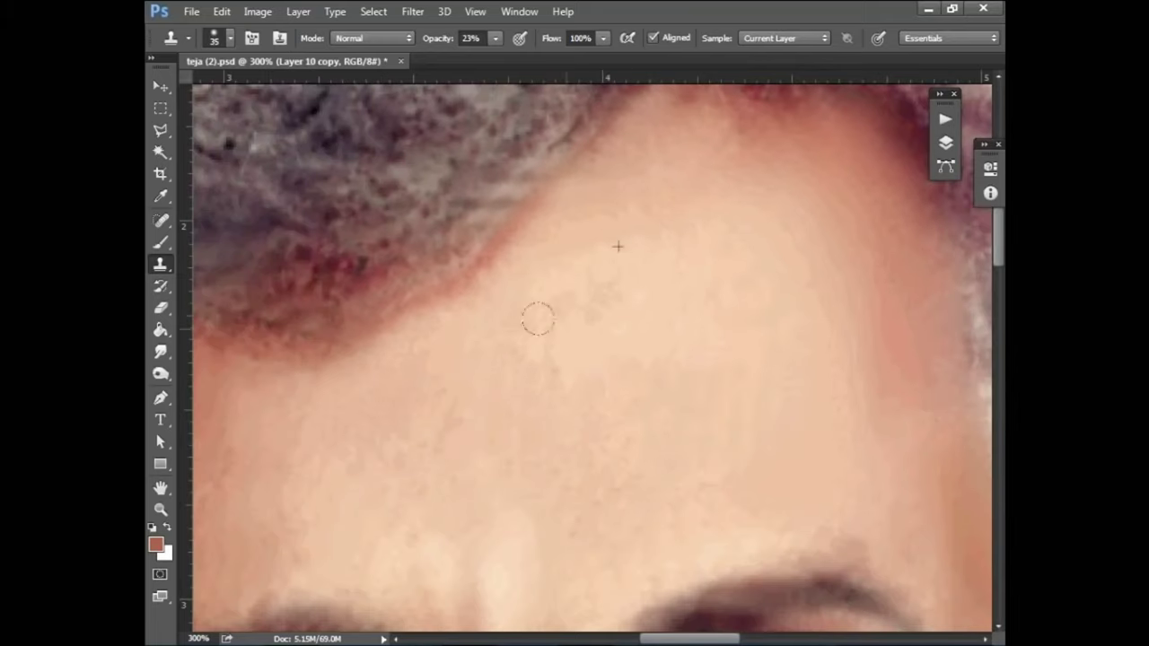
pyautogui.scroll(-1, 672, 428)
pyautogui.hscroll(-3, 676, 257)
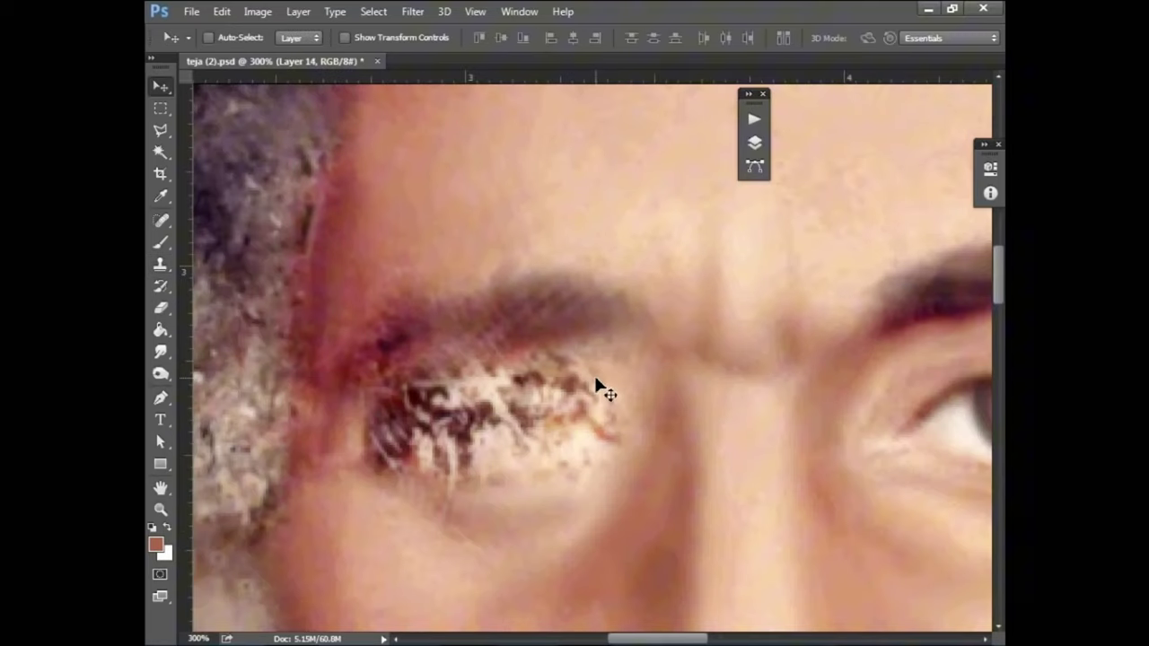
# Clone darker shadow tones over the white damage around the left eye
pyautogui.press('s')
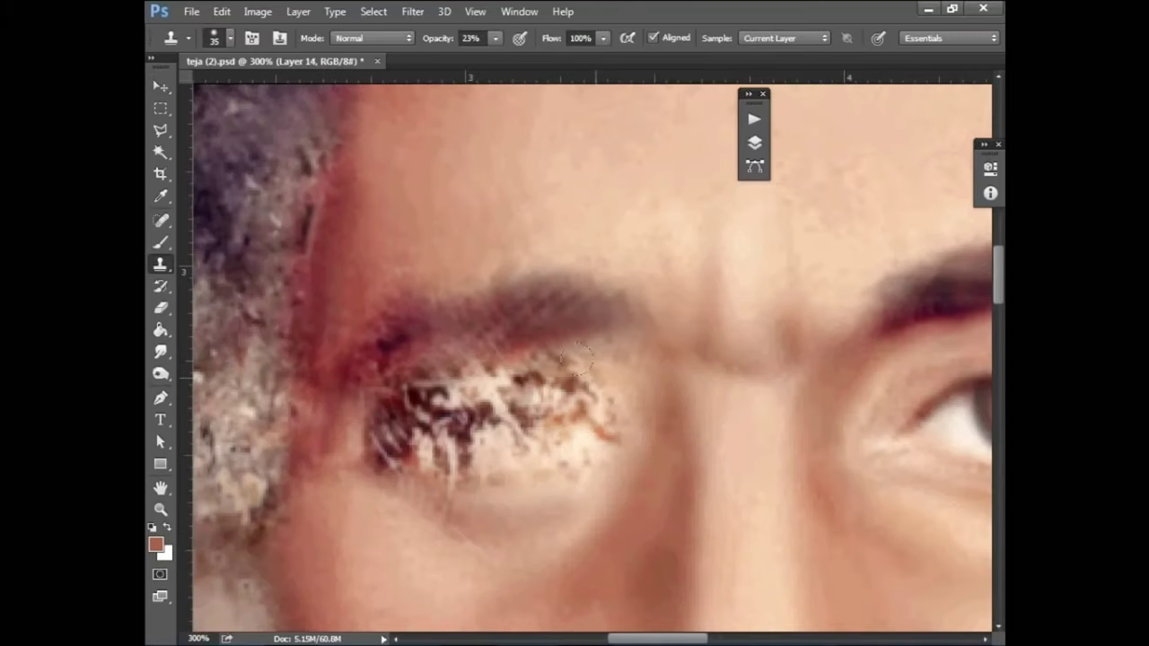
pyautogui.moveTo(571, 383); pyautogui.dragTo(572, 387)
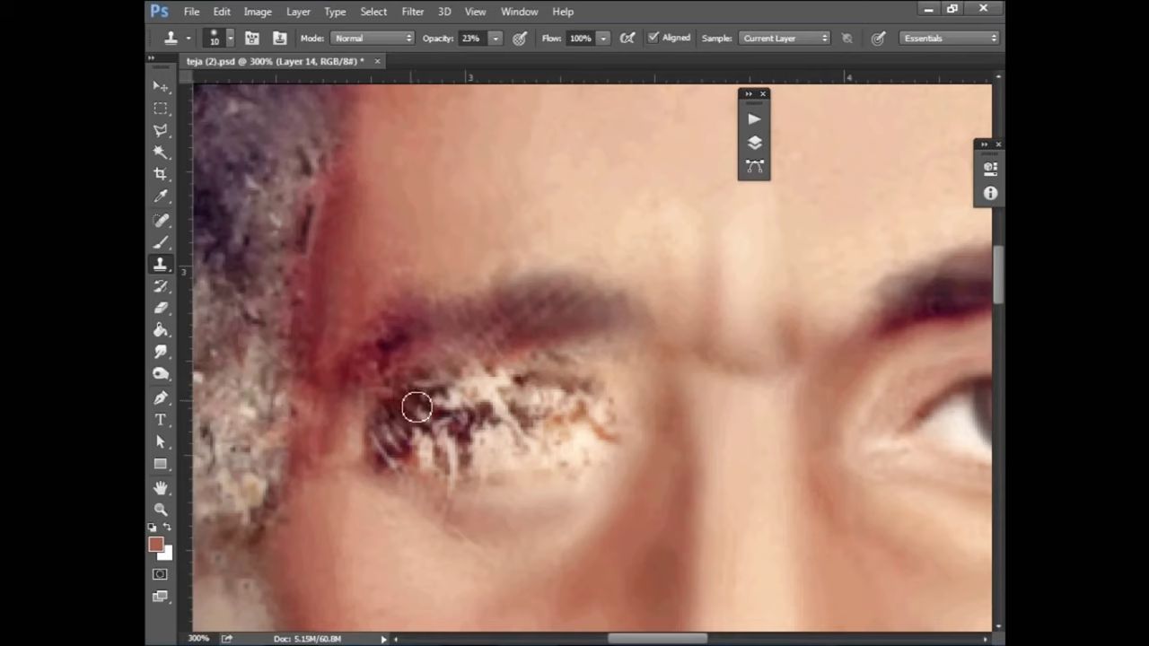
pyautogui.moveTo(369, 437)
pyautogui.mouseDown()
pyautogui.moveTo(382, 343)
pyautogui.moveTo(431, 393)
pyautogui.moveTo(429, 442)
pyautogui.mouseUp()
pyautogui.keyDown('alt'); pyautogui.click(408, 465); pyautogui.keyUp('alt')
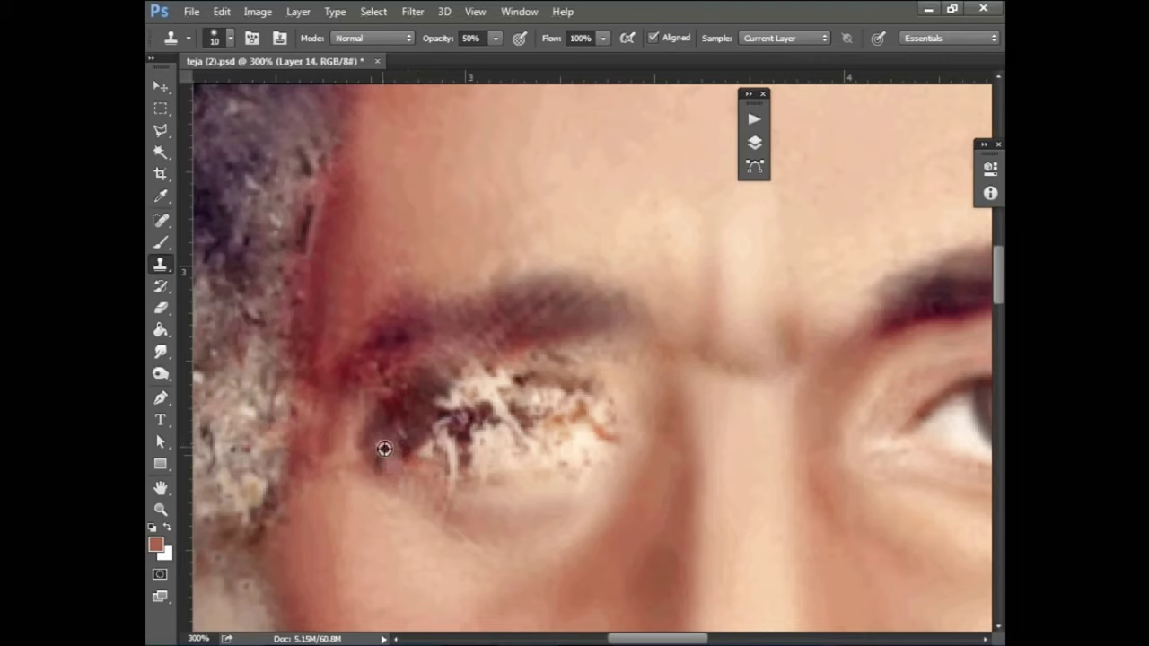
pyautogui.moveTo(431, 399)
pyautogui.mouseDown()
pyautogui.moveTo(494, 382)
pyautogui.moveTo(453, 412)
pyautogui.mouseUp()
pyautogui.moveTo(378, 404); pyautogui.dragTo(379, 375)
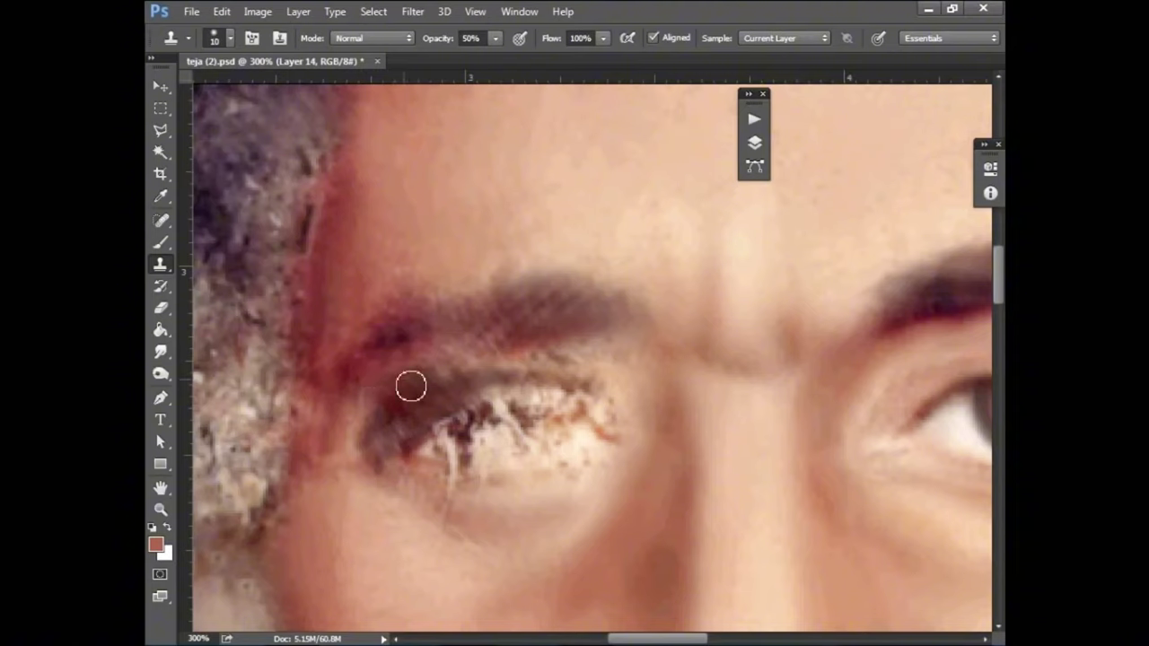
pyautogui.moveTo(512, 390); pyautogui.dragTo(476, 382)
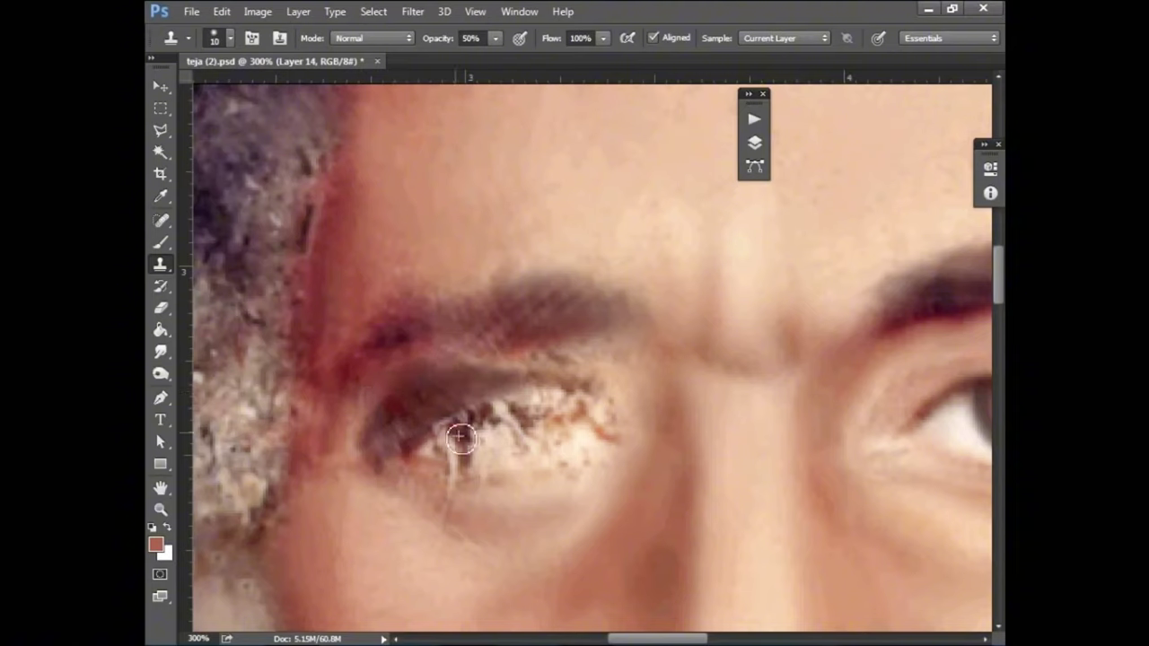
pyautogui.moveTo(456, 436); pyautogui.dragTo(441, 459)
pyautogui.click(170, 243)
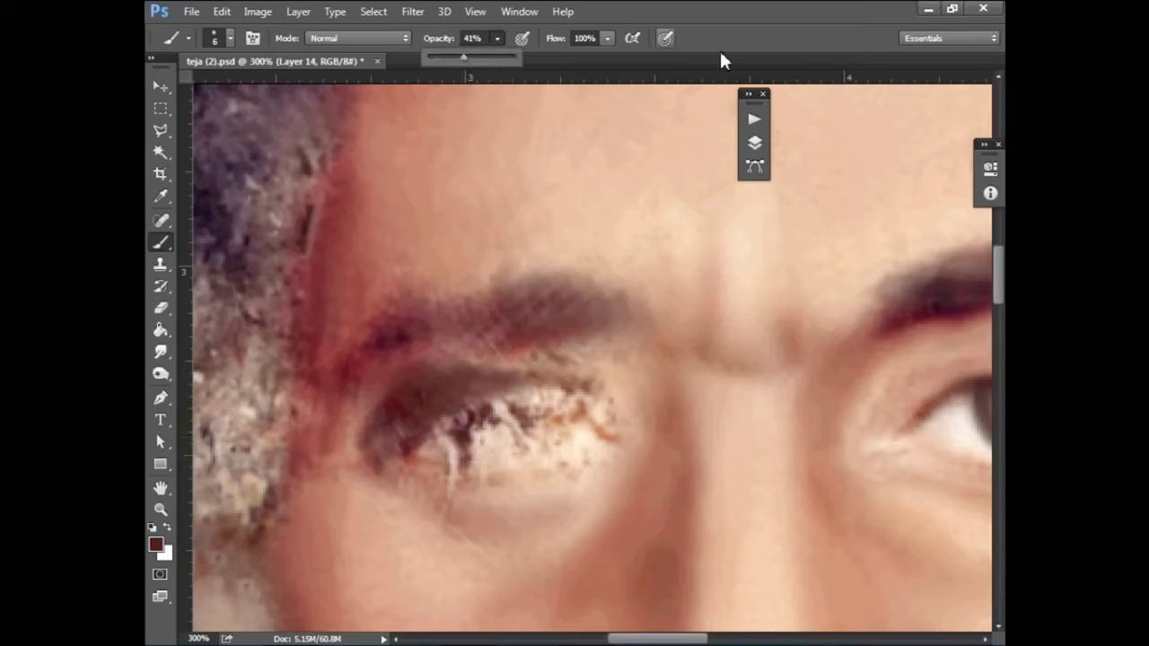
# Paint brown at 41% opacity over the upper lid, white patches, iris and pupil
pyautogui.click(489, 407)
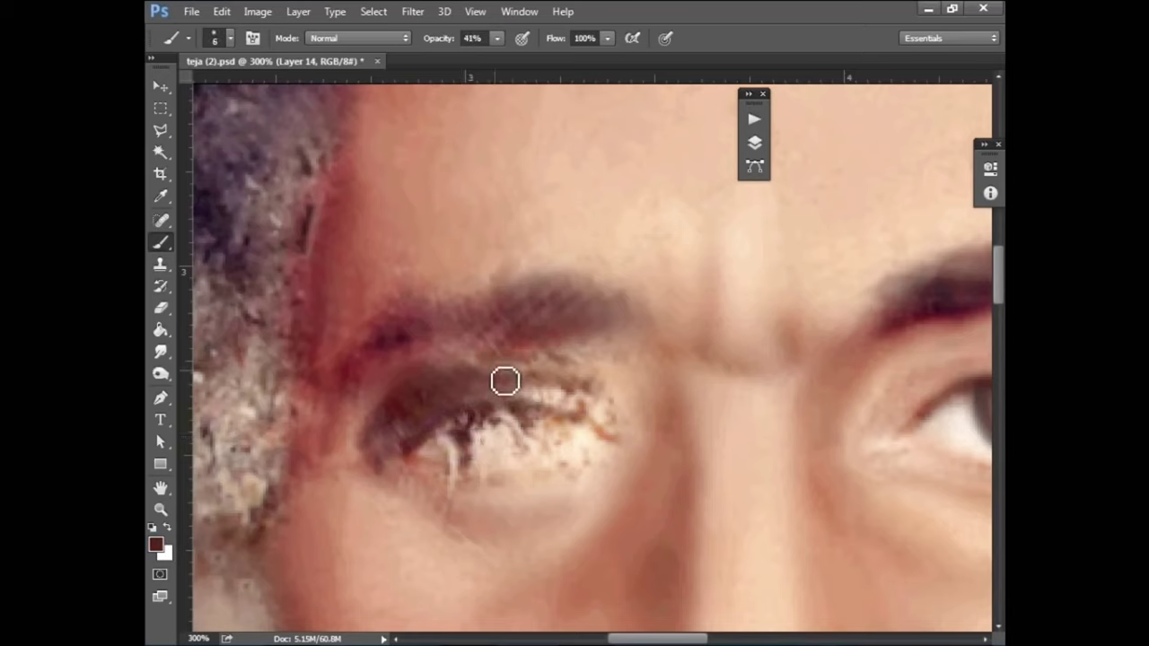
pyautogui.moveTo(504, 382); pyautogui.dragTo(593, 386)
pyautogui.moveTo(461, 443)
pyautogui.mouseDown()
pyautogui.moveTo(477, 464)
pyautogui.moveTo(539, 441)
pyautogui.mouseUp()
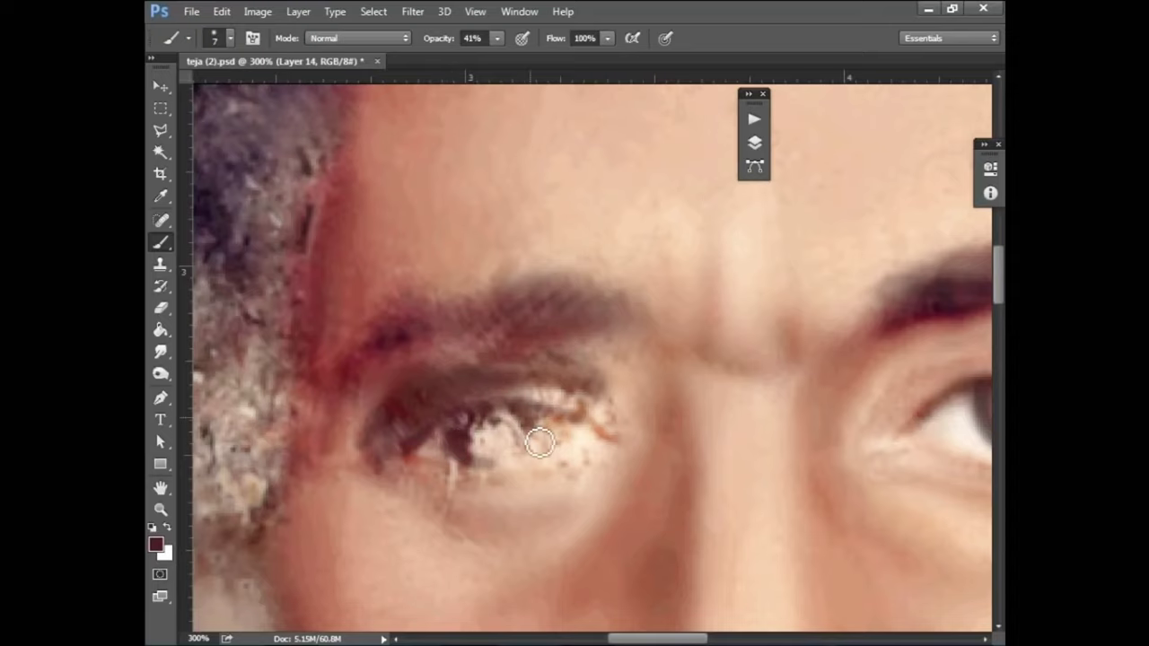
pyautogui.scroll(10, 615, 379)
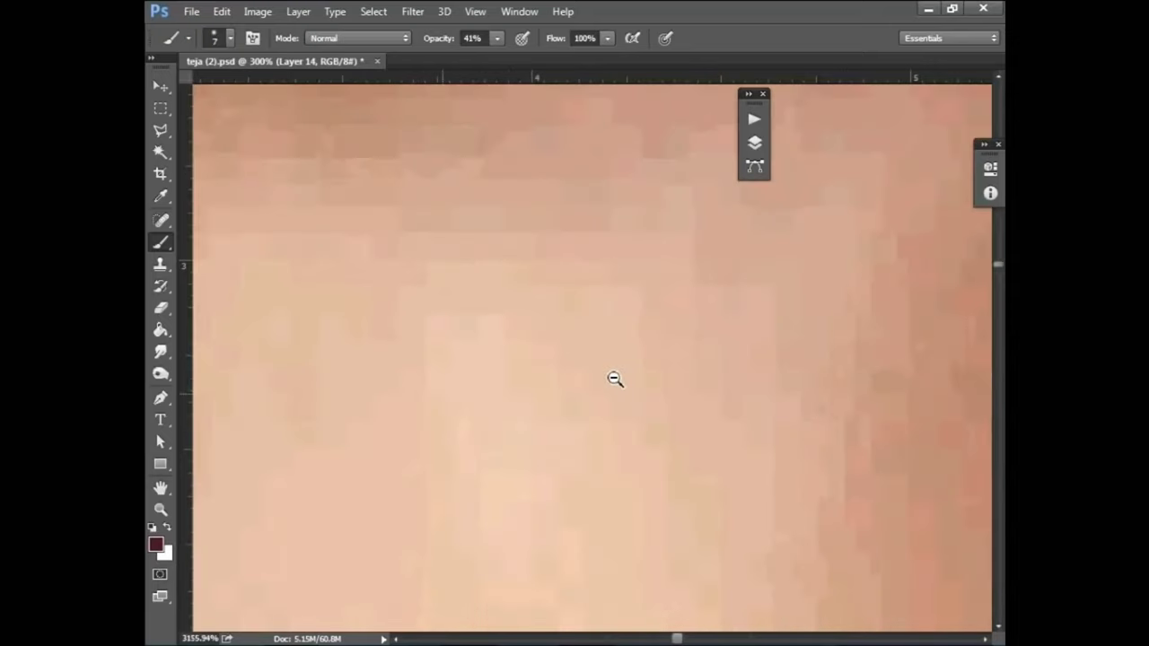
pyautogui.scroll(-10, 615, 379)
pyautogui.hscroll(3, 590, 437)
pyautogui.scroll(3, 418, 436)
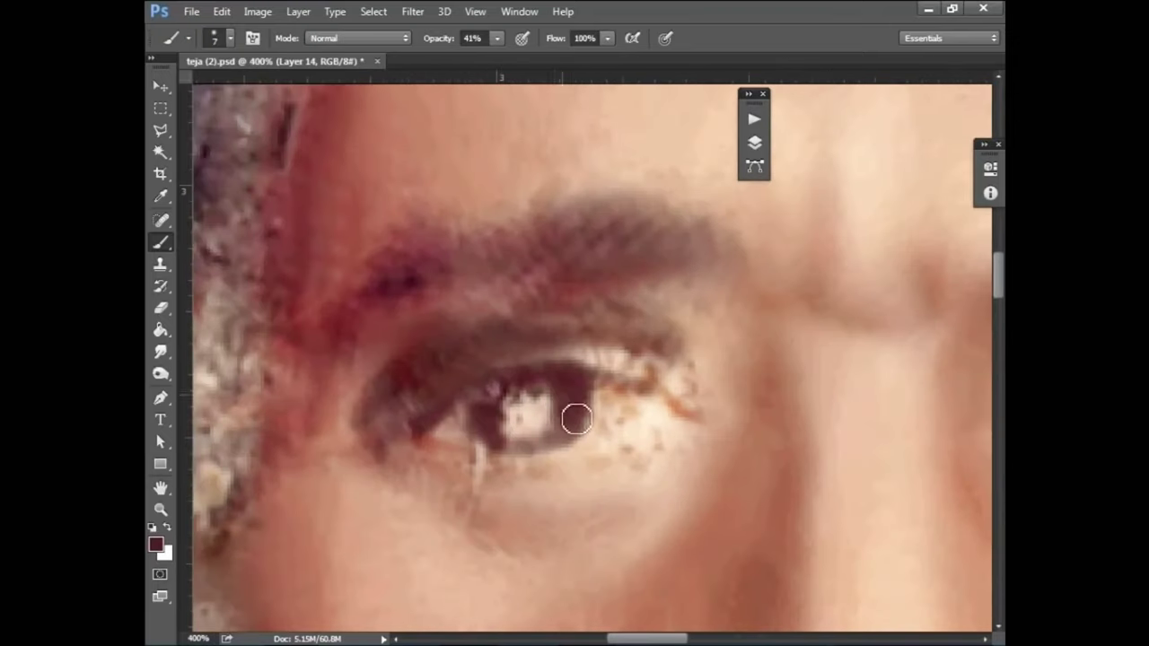
pyautogui.moveTo(576, 419)
pyautogui.mouseDown()
pyautogui.moveTo(493, 404)
pyautogui.moveTo(553, 401)
pyautogui.moveTo(494, 437)
pyautogui.moveTo(572, 441)
pyautogui.mouseUp()
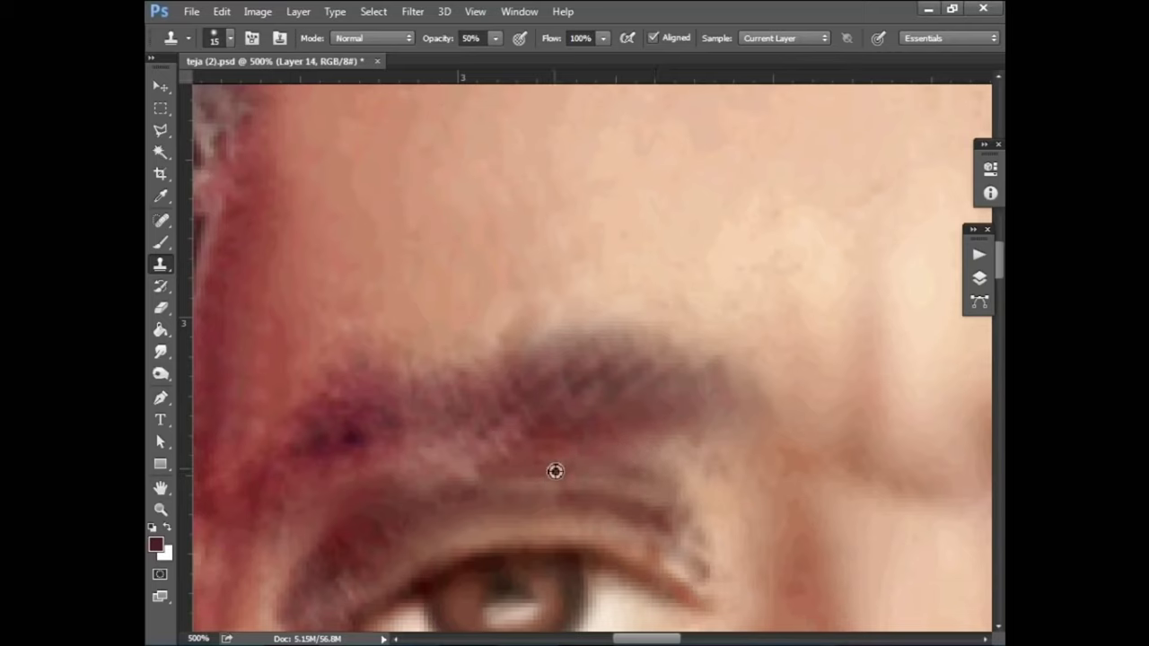
pyautogui.moveTo(422, 499)
pyautogui.mouseDown()
pyautogui.moveTo(468, 344)
pyautogui.moveTo(449, 240)
pyautogui.mouseUp()
# Burn the catchlight, outer eye corner and under-eye crease with a small Highlights-range brush
pyautogui.rightClick(160, 373)
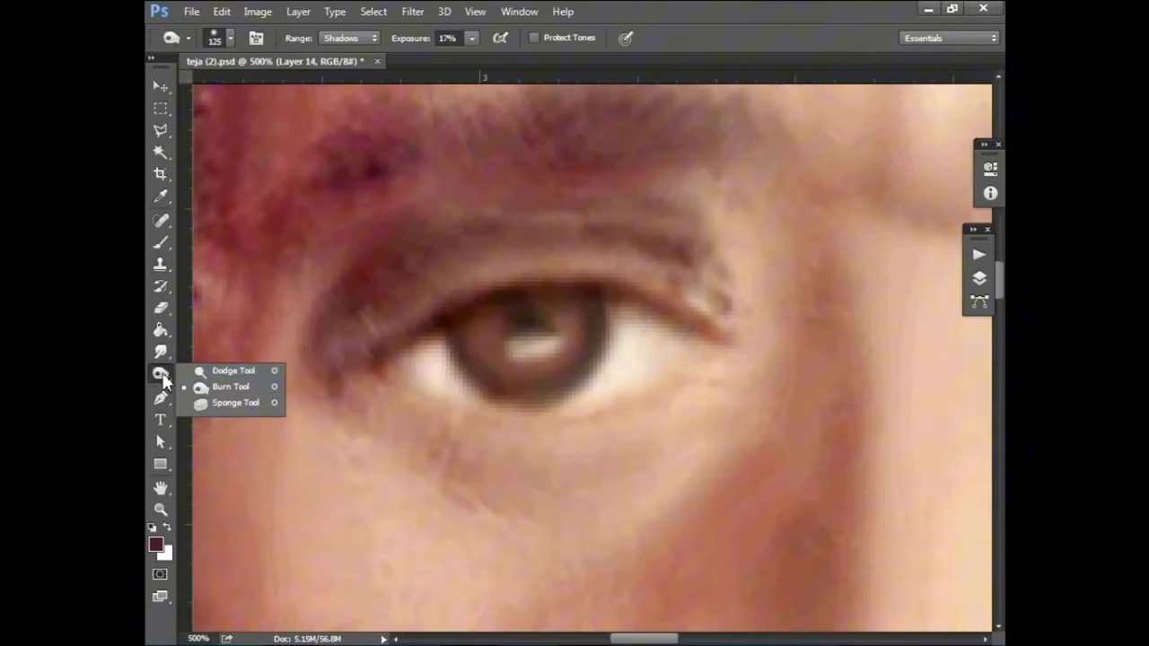
pyautogui.click(234, 389)
pyautogui.click(343, 71)
pyautogui.rightClick(541, 146)
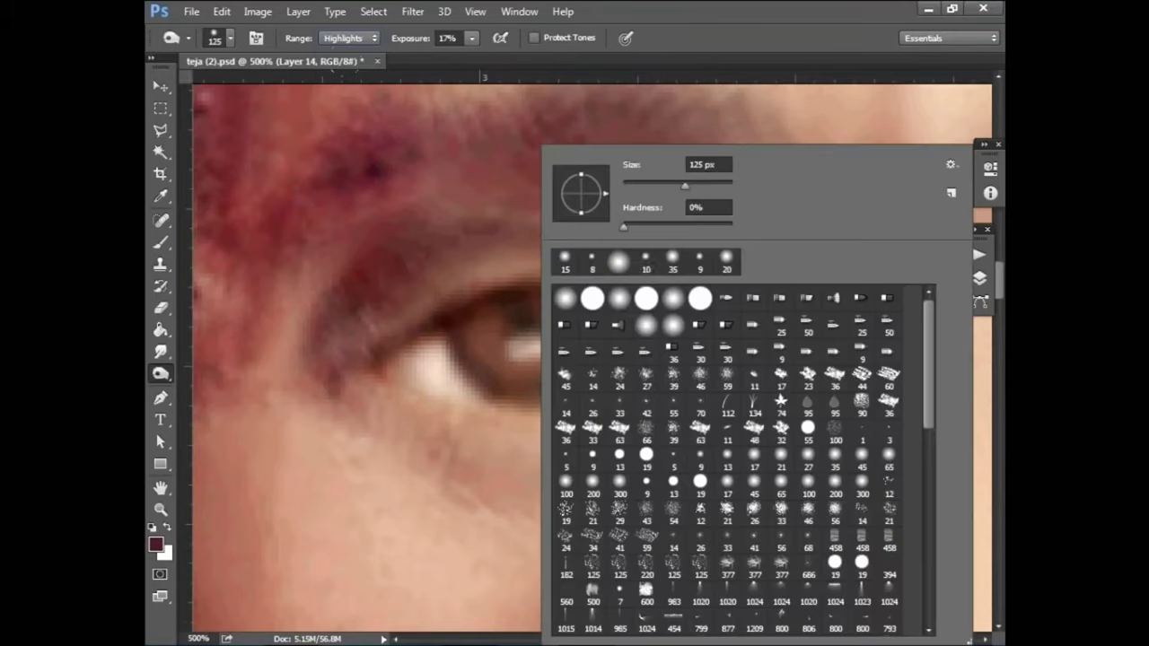
pyautogui.moveTo(631, 184); pyautogui.dragTo(634, 184)
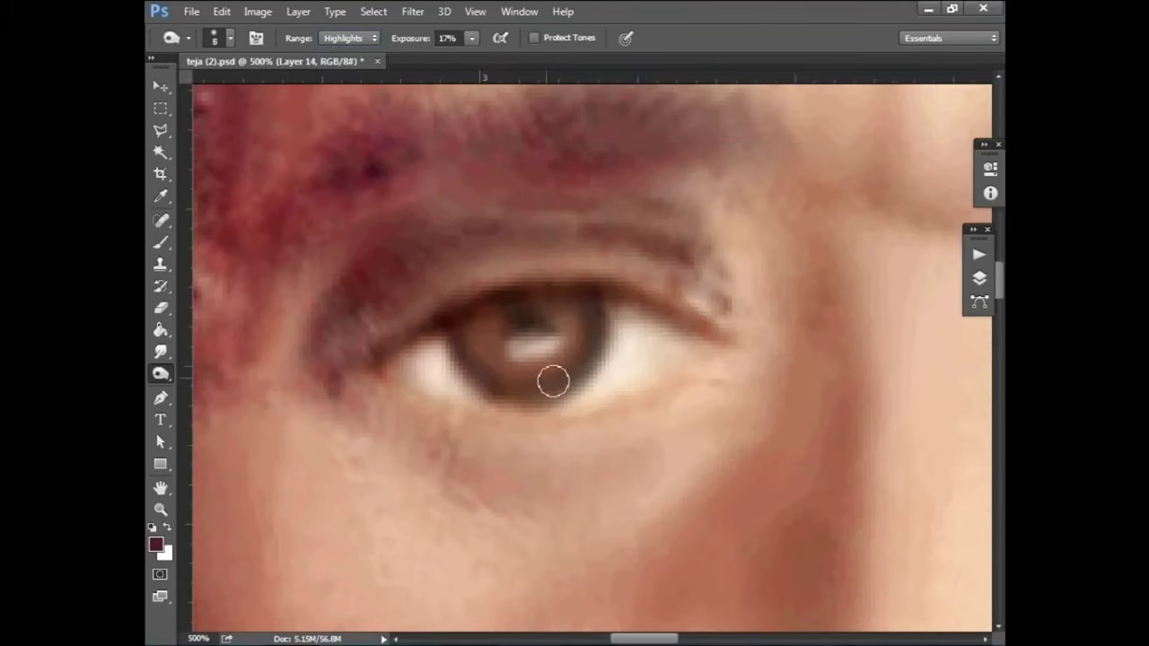
pyautogui.moveTo(553, 381)
pyautogui.mouseDown()
pyautogui.moveTo(539, 349)
pyautogui.moveTo(557, 333)
pyautogui.moveTo(488, 365)
pyautogui.moveTo(592, 320)
pyautogui.moveTo(500, 305)
pyautogui.moveTo(380, 315)
pyautogui.moveTo(433, 264)
pyautogui.mouseUp()
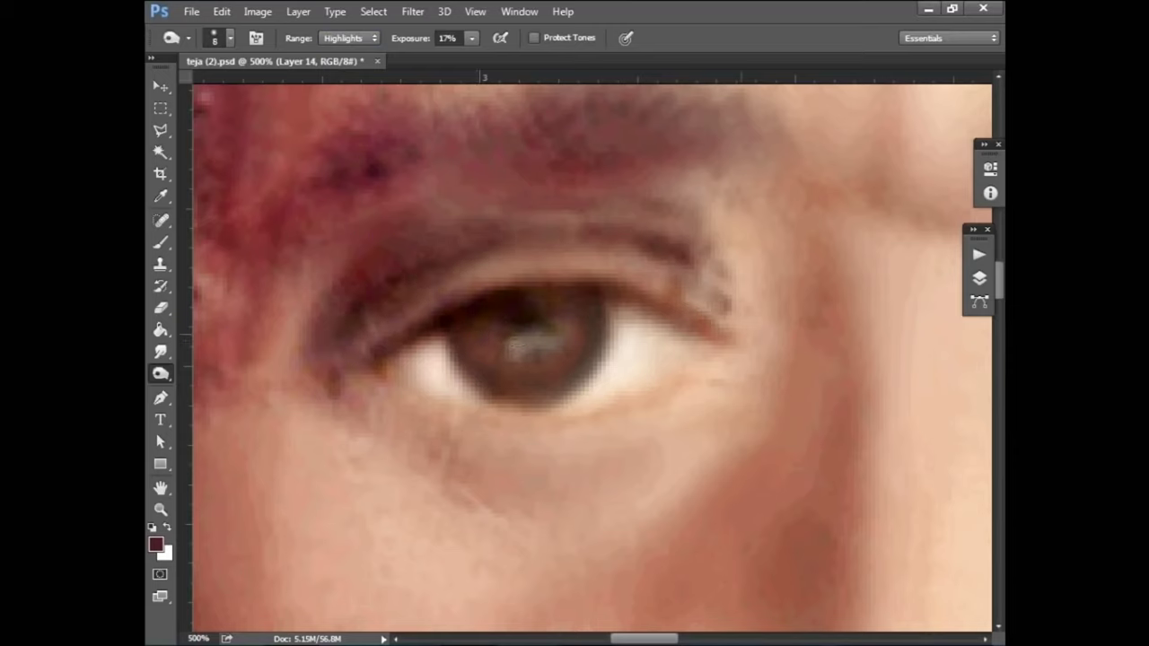
pyautogui.moveTo(718, 346); pyautogui.dragTo(728, 377)
pyautogui.press(']')
pyautogui.press(']')
pyautogui.press(']')
pyautogui.moveTo(720, 436)
pyautogui.mouseDown()
pyautogui.moveTo(523, 457)
pyautogui.moveTo(691, 422)
pyautogui.mouseUp()
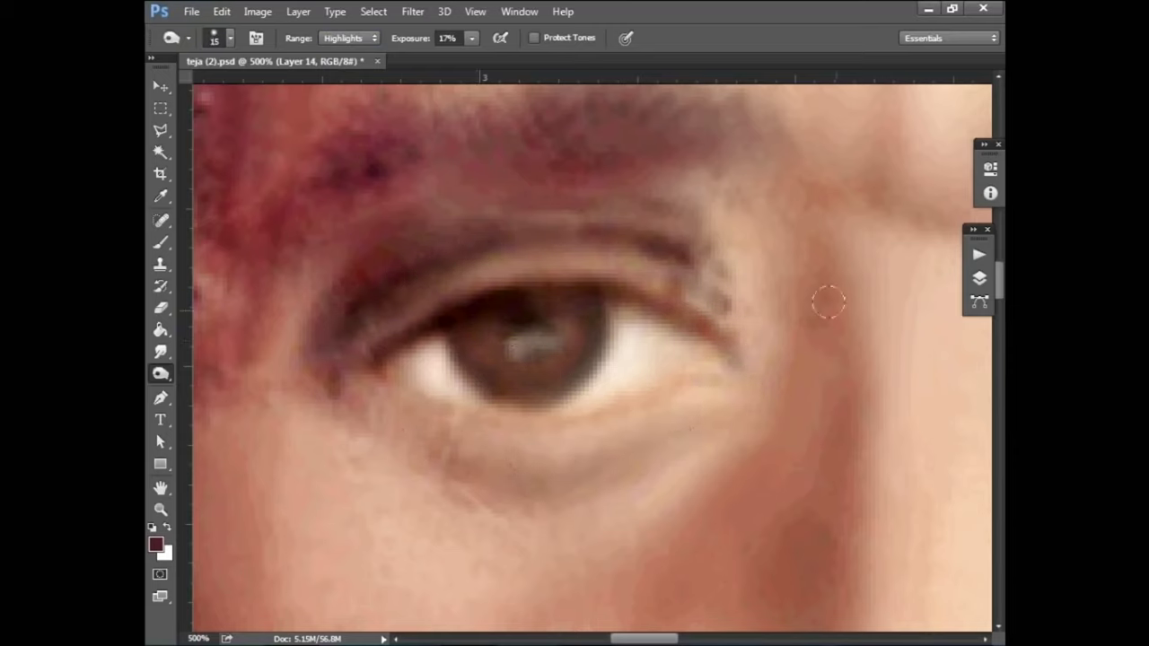
pyautogui.moveTo(828, 303)
pyautogui.mouseDown()
pyautogui.moveTo(736, 270)
pyautogui.moveTo(682, 172)
pyautogui.moveTo(676, 309)
pyautogui.moveTo(617, 192)
pyautogui.mouseUp()
# Burn the outer eye corner and brow area with the range set to Midtones
pyautogui.hotkey('ctrl', '-')
pyautogui.hotkey('alt', 'shift', 'm')
pyautogui.moveTo(654, 259)
pyautogui.mouseDown()
pyautogui.moveTo(661, 326)
pyautogui.moveTo(645, 203)
pyautogui.moveTo(385, 129)
pyautogui.moveTo(354, 153)
pyautogui.moveTo(597, 299)
pyautogui.moveTo(383, 412)
pyautogui.mouseUp()
pyautogui.moveTo(589, 396)
pyautogui.mouseDown()
pyautogui.moveTo(454, 390)
pyautogui.moveTo(726, 293)
pyautogui.moveTo(626, 252)
pyautogui.mouseUp()
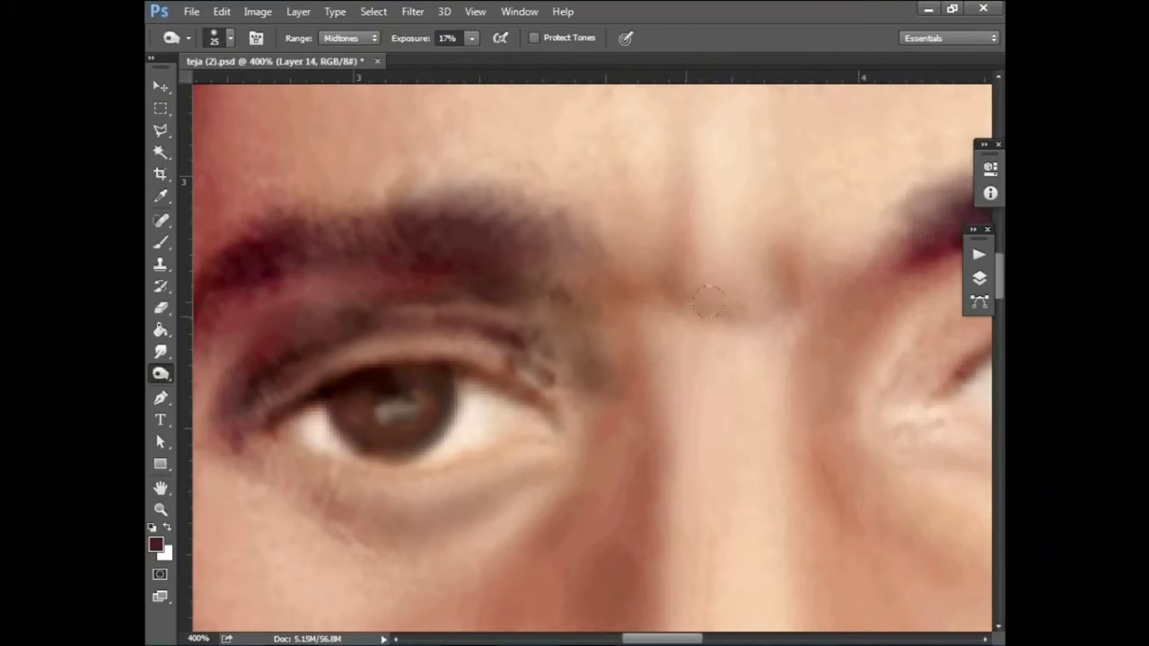
pyautogui.moveTo(433, 303); pyautogui.dragTo(563, 268)
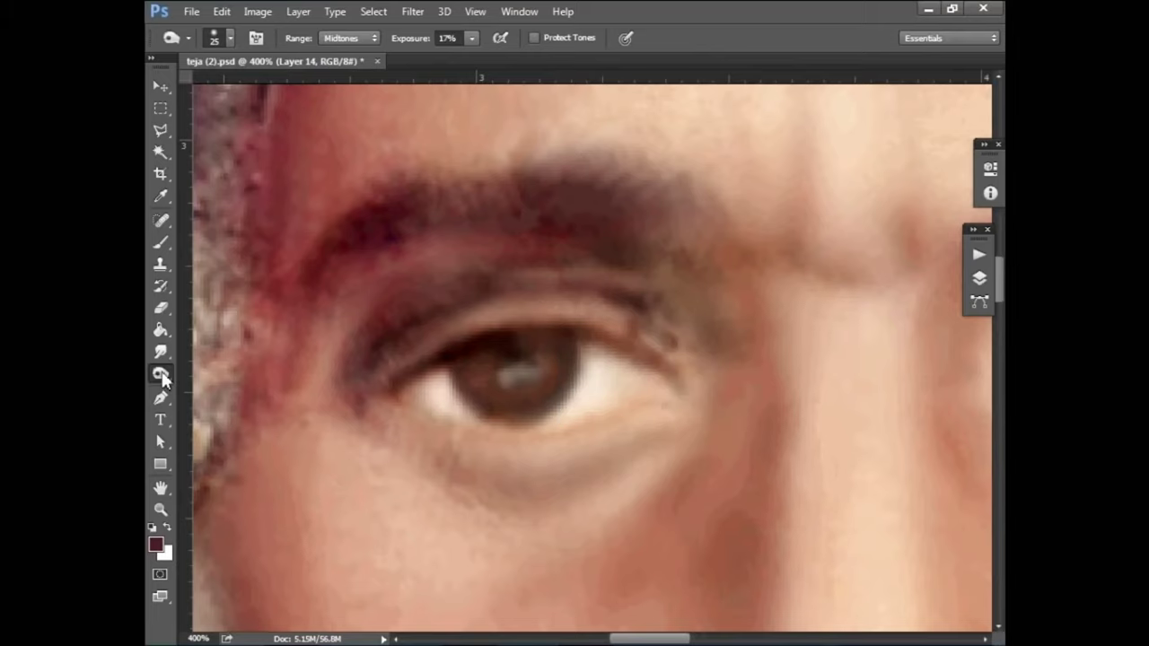
pyautogui.moveTo(162, 376); pyautogui.dragTo(225, 410)
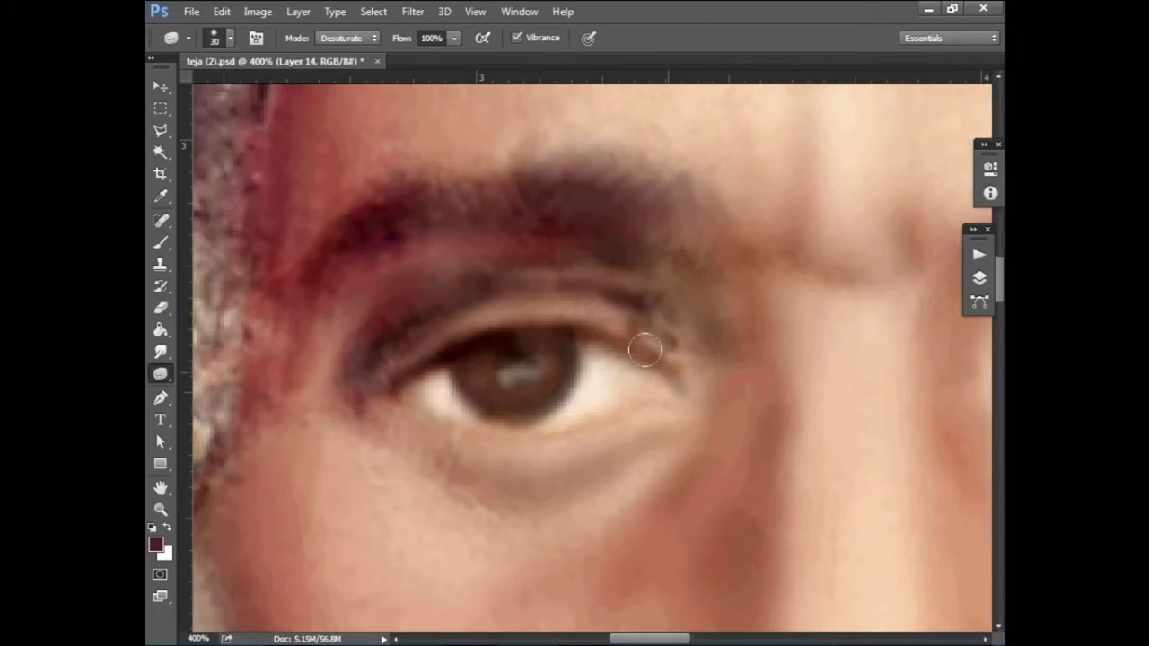
# Zoom out to show the whole face and backdrop, and select Layer 9 with the Move tool
pyautogui.scroll(-2, 566, 290)
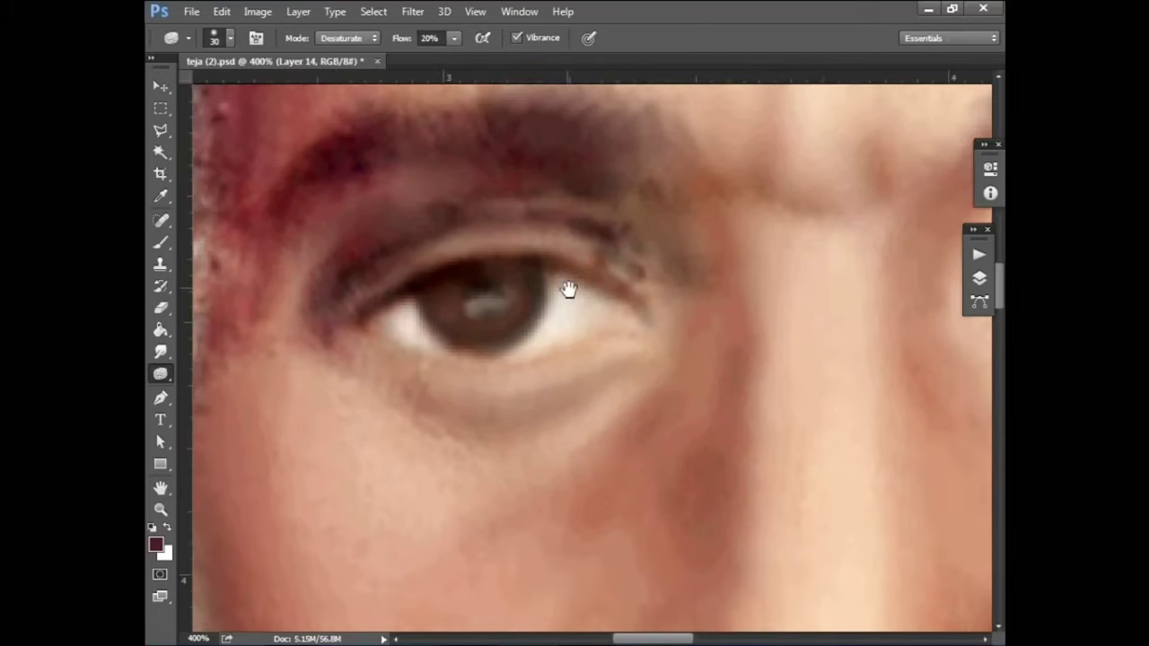
pyautogui.moveTo(566, 290); pyautogui.dragTo(533, 187)
pyautogui.scroll(-2, 608, 330)
pyautogui.scroll(2, 652, 263)
pyautogui.moveTo(652, 264)
pyautogui.mouseDown()
pyautogui.moveTo(688, 398)
pyautogui.moveTo(636, 213)
pyautogui.mouseUp()
pyautogui.scroll(-3, 610, 296)
pyautogui.scroll(-2, 620, 341)
pyautogui.scroll(-1, 658, 316)
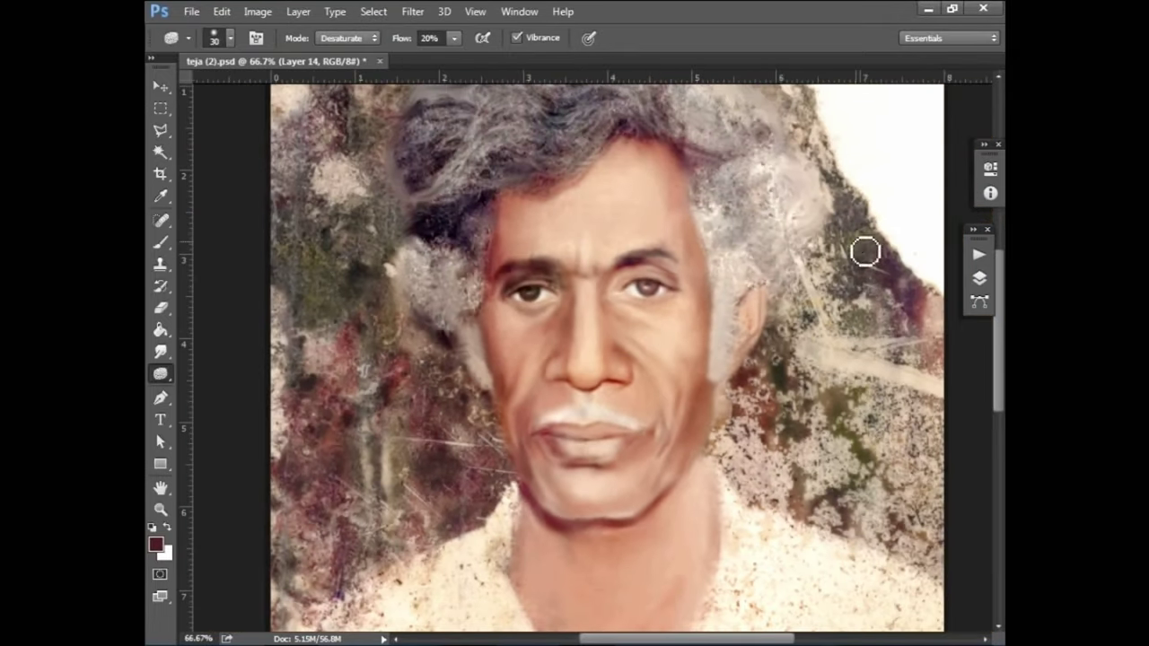
pyautogui.press('v')
pyautogui.scroll(-1, 659, 325)
pyautogui.scroll(1, 718, 279)
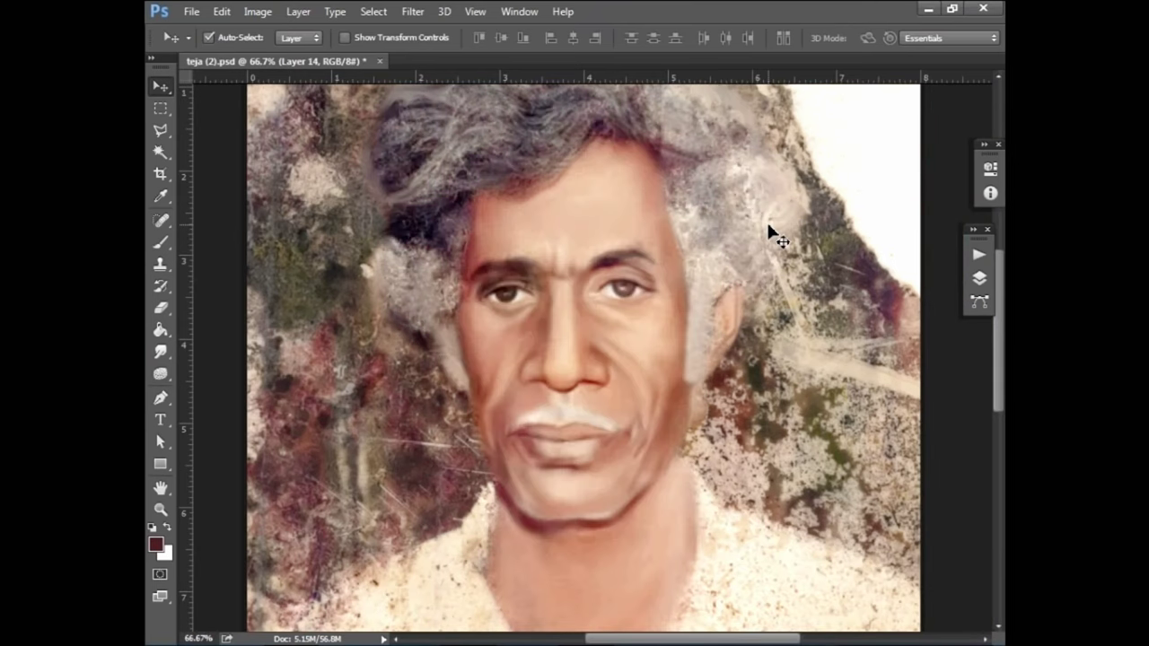
pyautogui.scroll(3, 770, 234)
pyautogui.moveTo(692, 236); pyautogui.dragTo(423, 419)
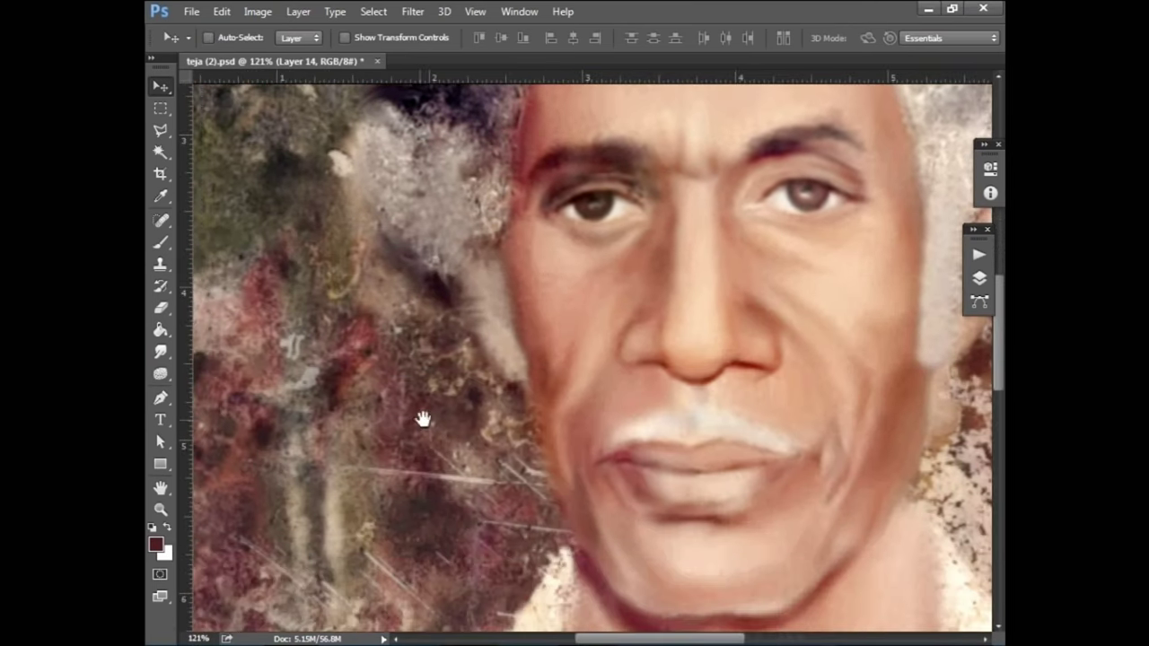
pyautogui.keyDown('ctrl'); pyautogui.click(411, 433); pyautogui.keyUp('ctrl')
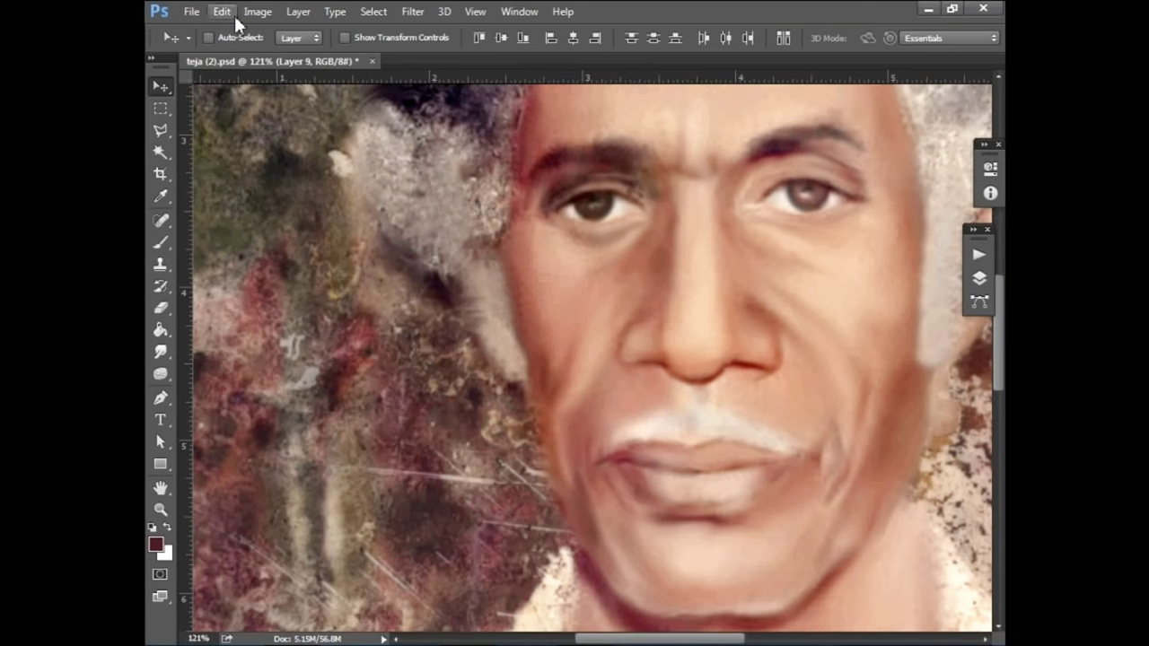
# Duplicate Layer 9 as a new layer named 'baground'
pyautogui.click(257, 12)
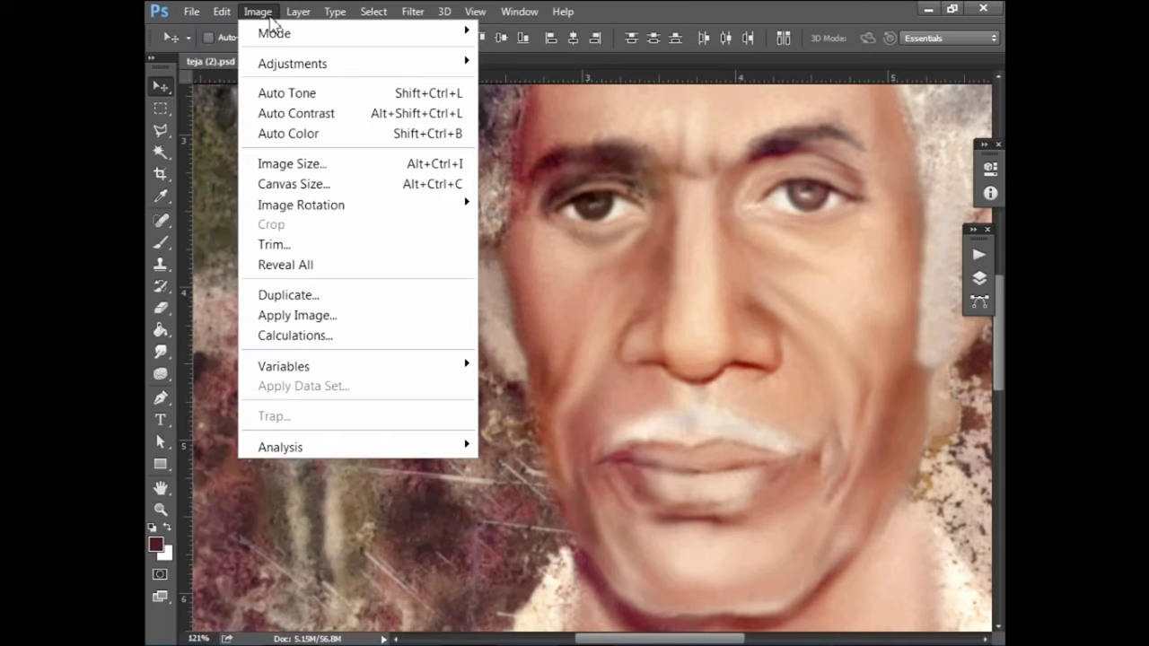
pyautogui.click(239, 215)
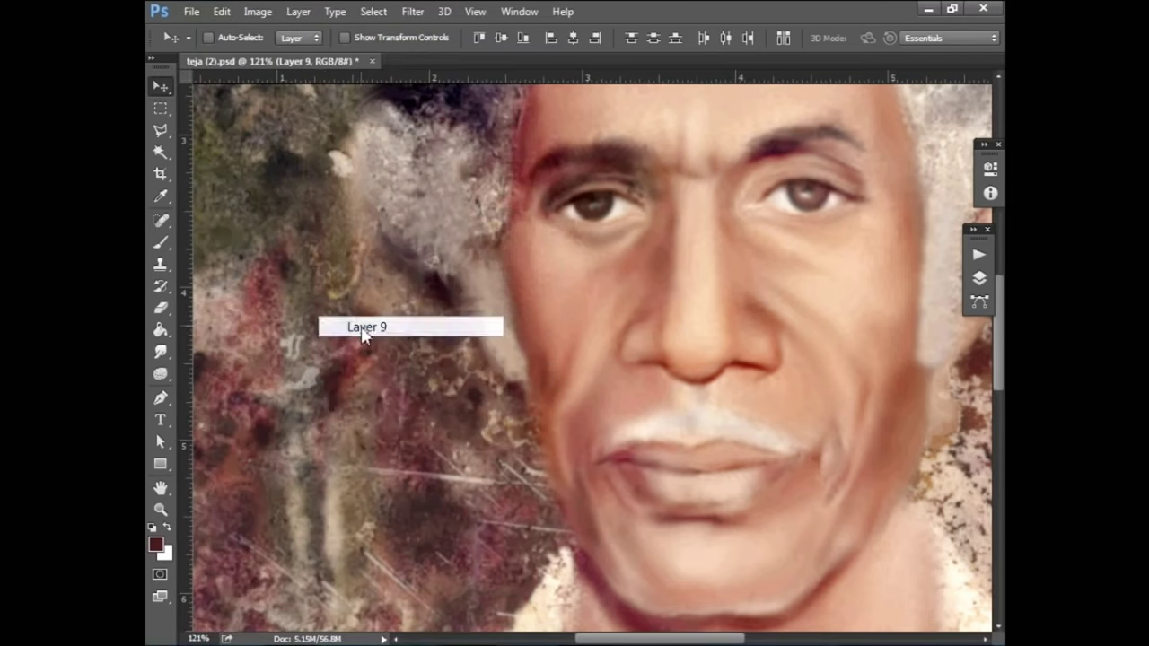
pyautogui.click(298, 12)
pyautogui.click(359, 82)
pyautogui.write('baground')
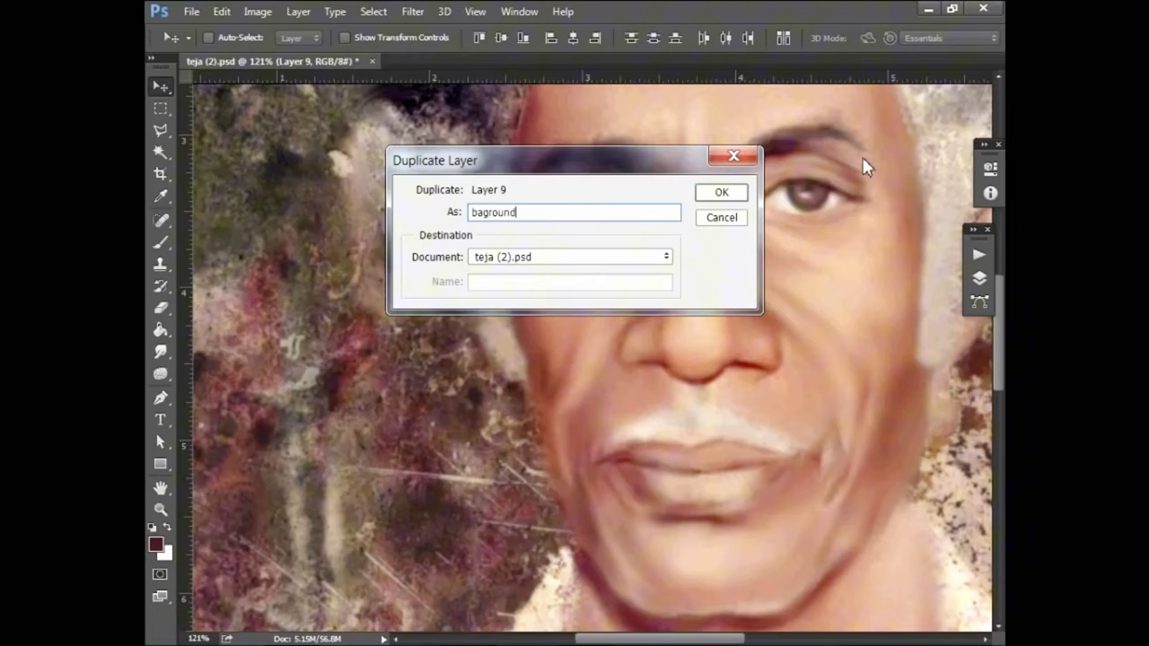
pyautogui.press('Return')
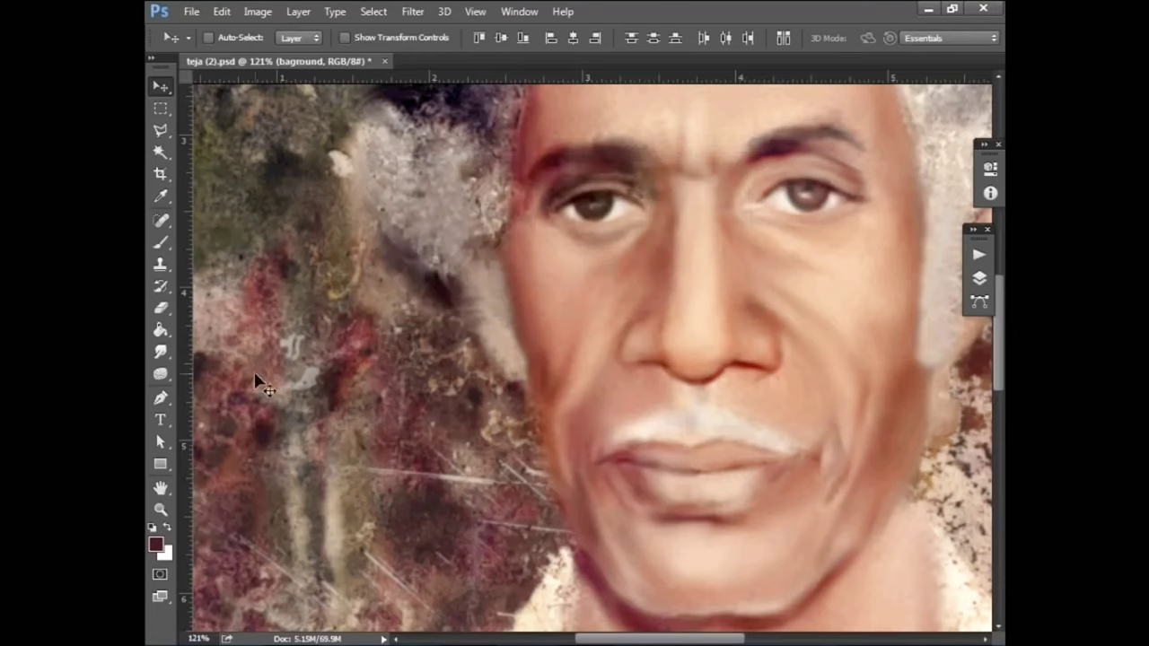
# Fill the baground layer with a bright blue foreground colour
pyautogui.click(155, 545)
pyautogui.click(692, 171)
pyautogui.click(802, 120)
pyautogui.hotkey('alt', 'BackSpace')
pyautogui.scroll(-3, 611, 239)
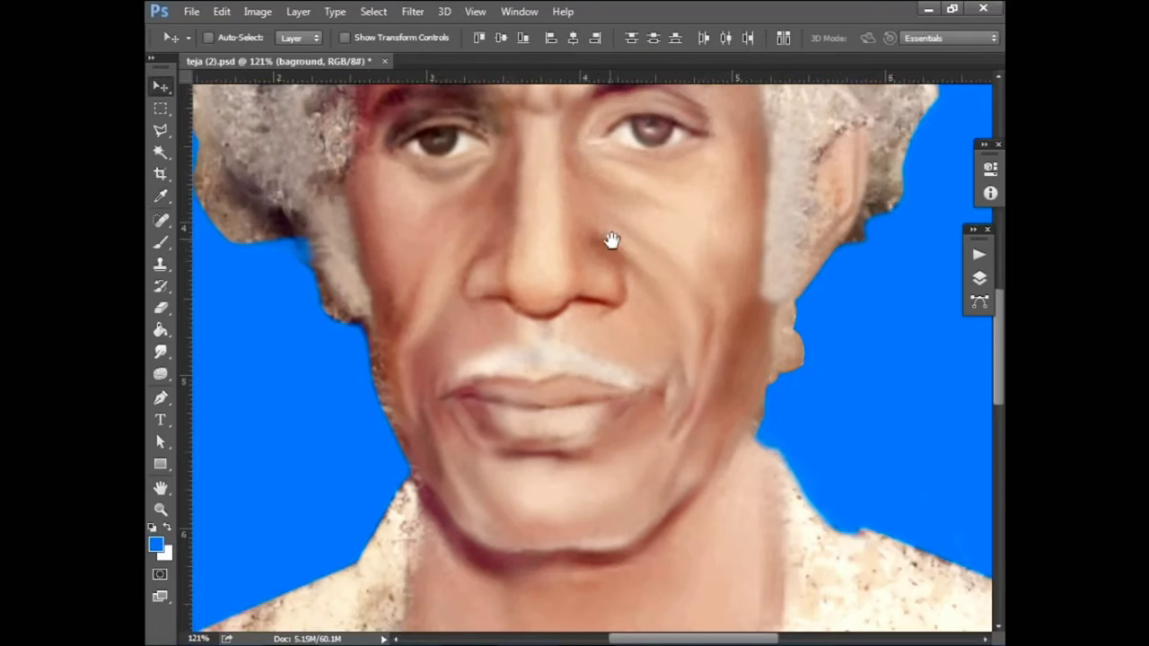
pyautogui.scroll(3, 631, 397)
pyautogui.scroll(-1, 559, 474)
pyautogui.scroll(3, 469, 359)
# Back on Layer 14, smudge the hair strands beside the temple
pyautogui.hotkey('alt', ']')
pyautogui.press('e')
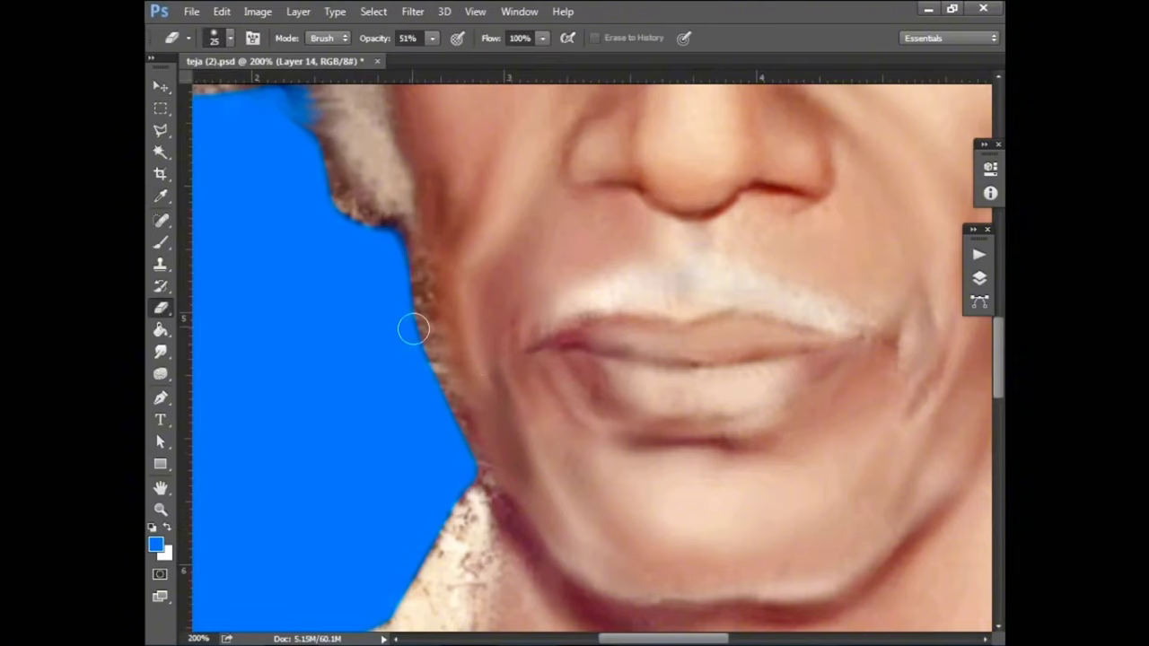
pyautogui.press(']')
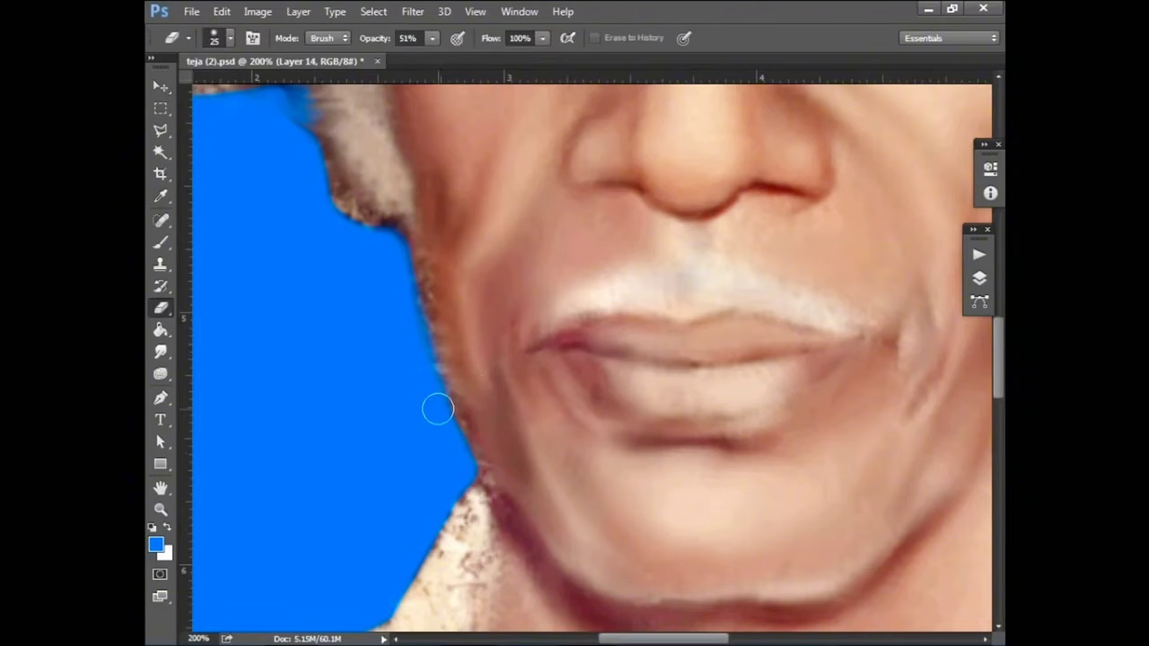
pyautogui.scroll(3, 397, 411)
pyautogui.scroll(2, 234, 269)
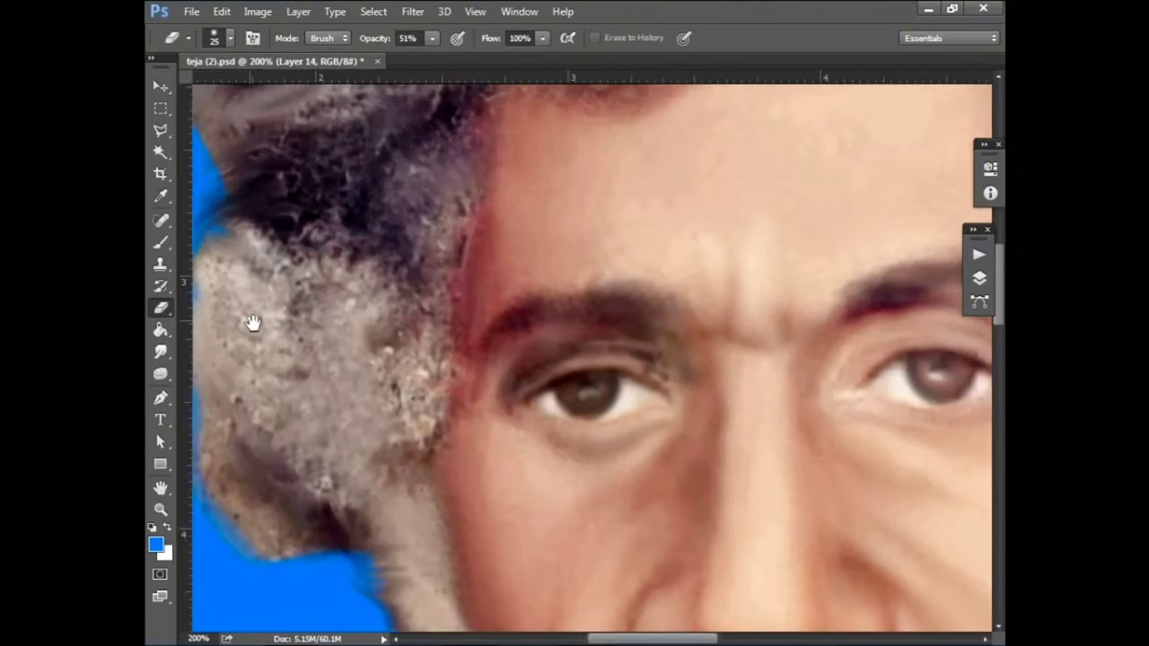
pyautogui.press('v')
pyautogui.click(160, 352)
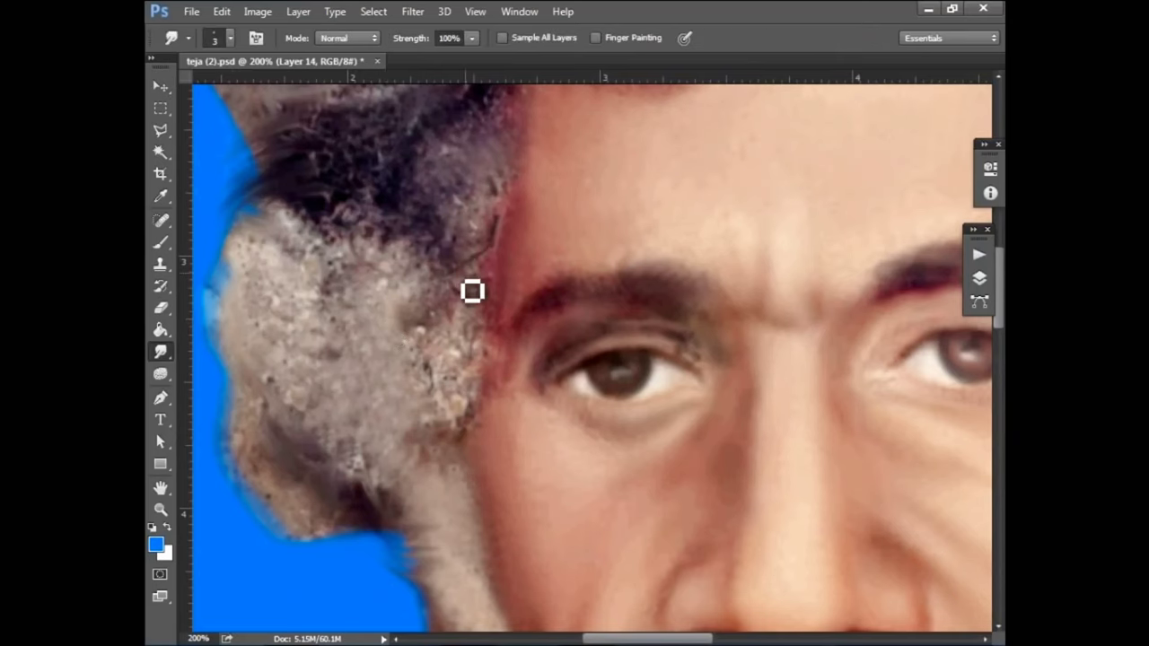
pyautogui.moveTo(472, 290); pyautogui.dragTo(449, 225)
pyautogui.press('s')
pyautogui.hotkey('ctrl', '-')
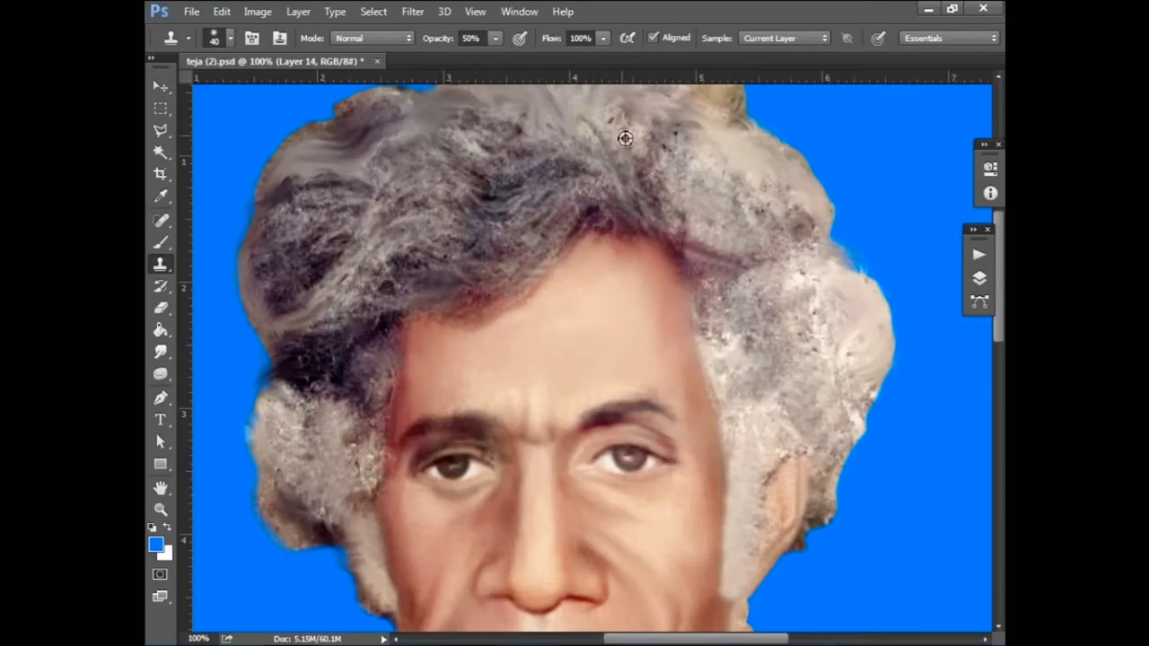
# Clone sampled hair texture over the right side and top-left edge of the hair
pyautogui.press(']')
pyautogui.keyDown('alt'); pyautogui.click(671, 197); pyautogui.keyUp('alt')
pyautogui.moveTo(745, 224); pyautogui.dragTo(707, 238)
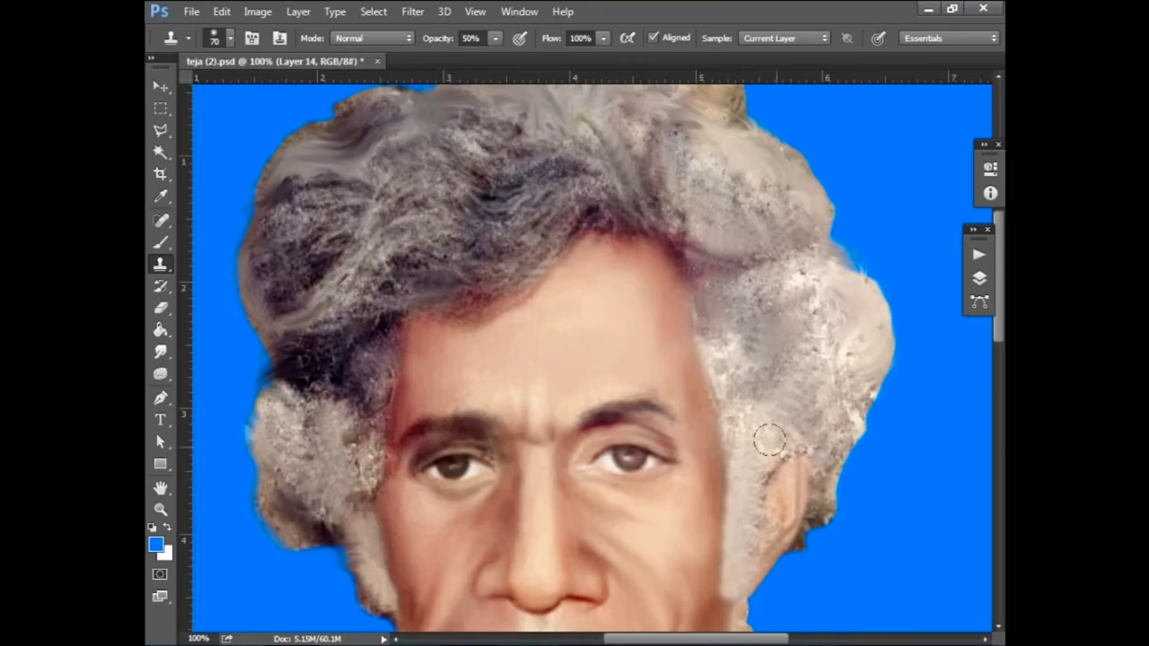
pyautogui.scroll(2, 674, 197)
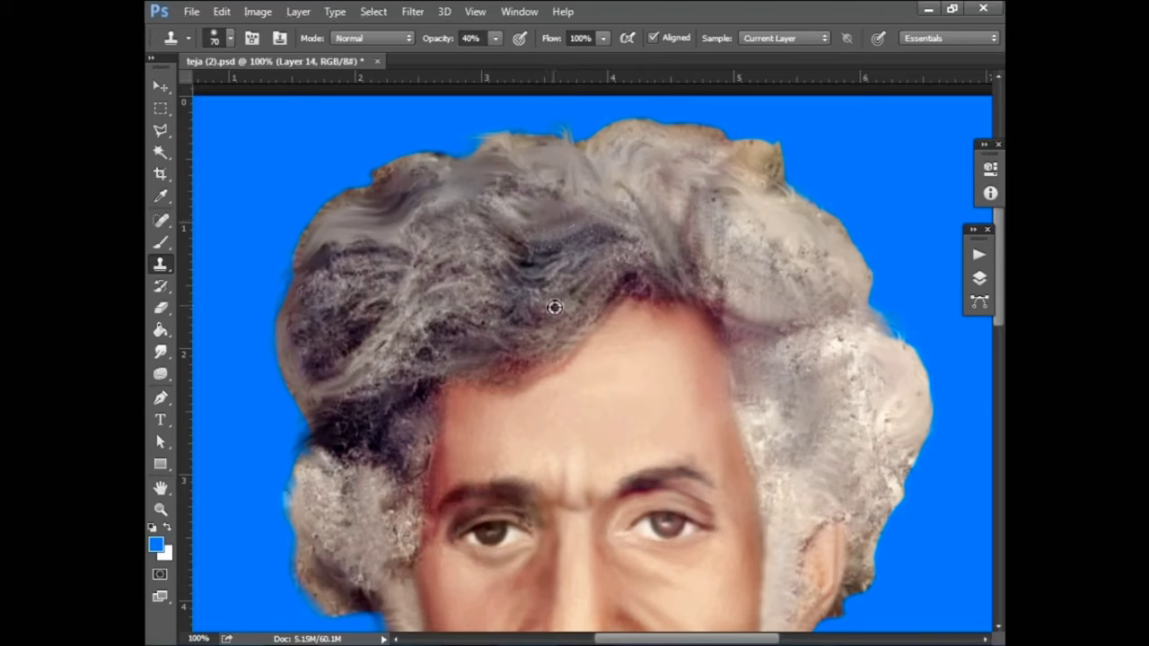
pyautogui.keyDown('alt'); pyautogui.click(305, 330); pyautogui.keyUp('alt')
pyautogui.moveTo(310, 239); pyautogui.dragTo(339, 193)
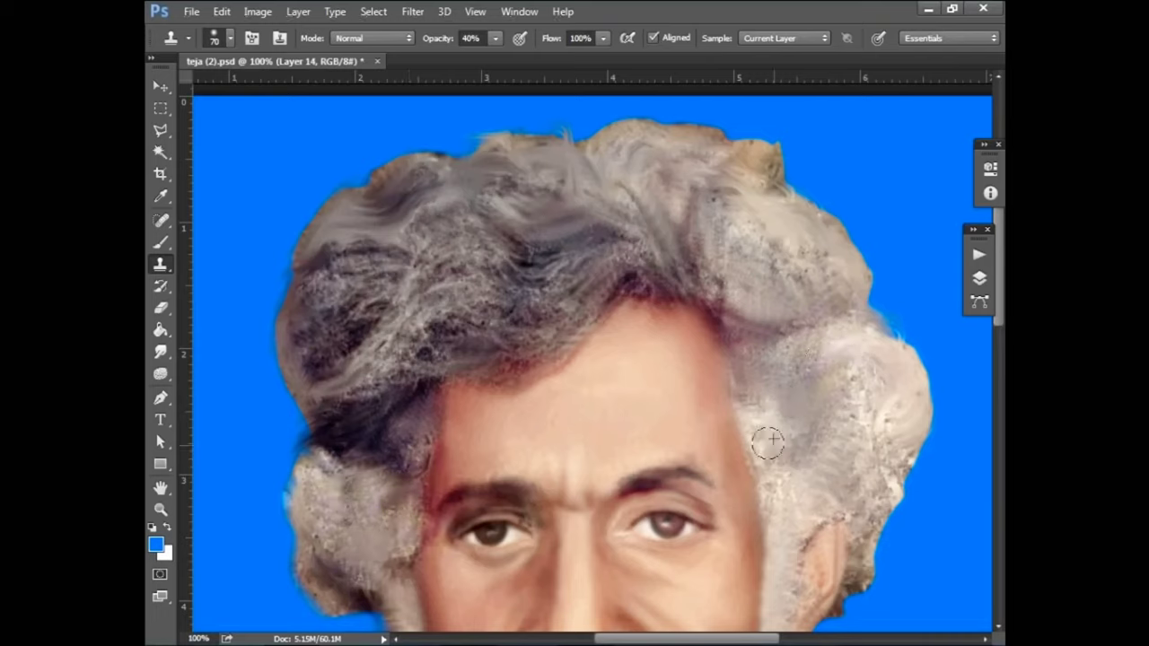
pyautogui.moveTo(768, 441)
pyautogui.mouseDown()
pyautogui.moveTo(808, 479)
pyautogui.moveTo(884, 494)
pyautogui.mouseUp()
# Frame the left hair edge and choose a smudge brush preset
pyautogui.hotkey('ctrl', '+')
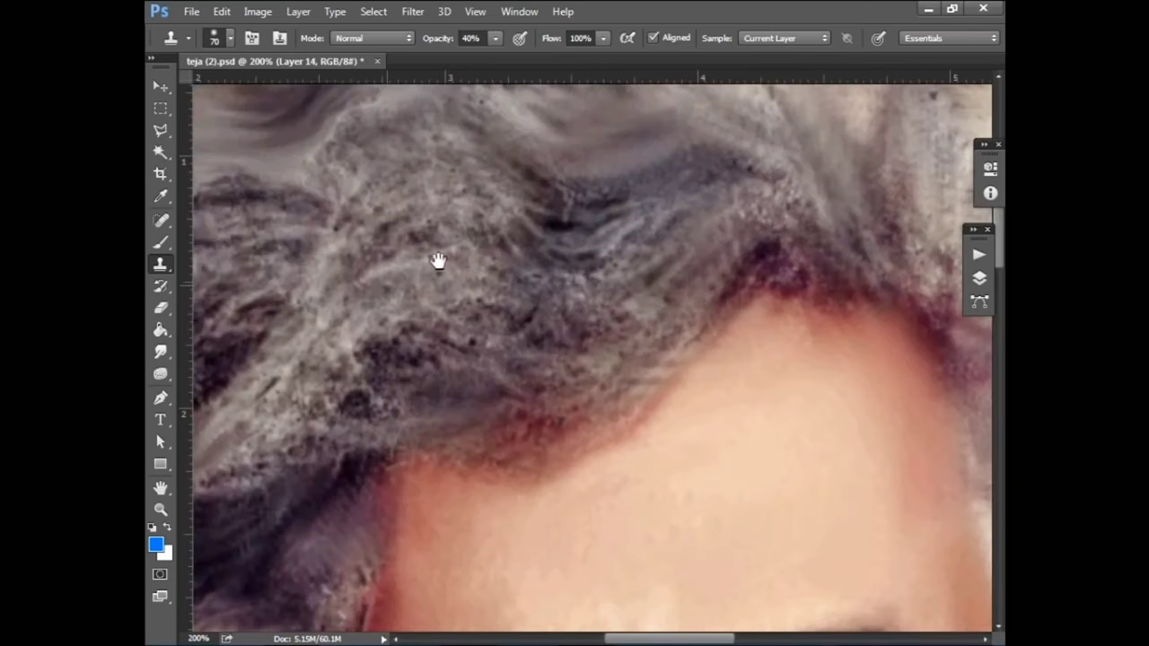
pyautogui.keyDown('space'); pyautogui.moveTo(449, 270); pyautogui.dragTo(718, 359); pyautogui.keyUp('space')
pyautogui.rightClick(548, 146)
pyautogui.moveTo(942, 381)
pyautogui.mouseDown()
pyautogui.moveTo(925, 592)
pyautogui.moveTo(930, 410)
pyautogui.mouseUp()
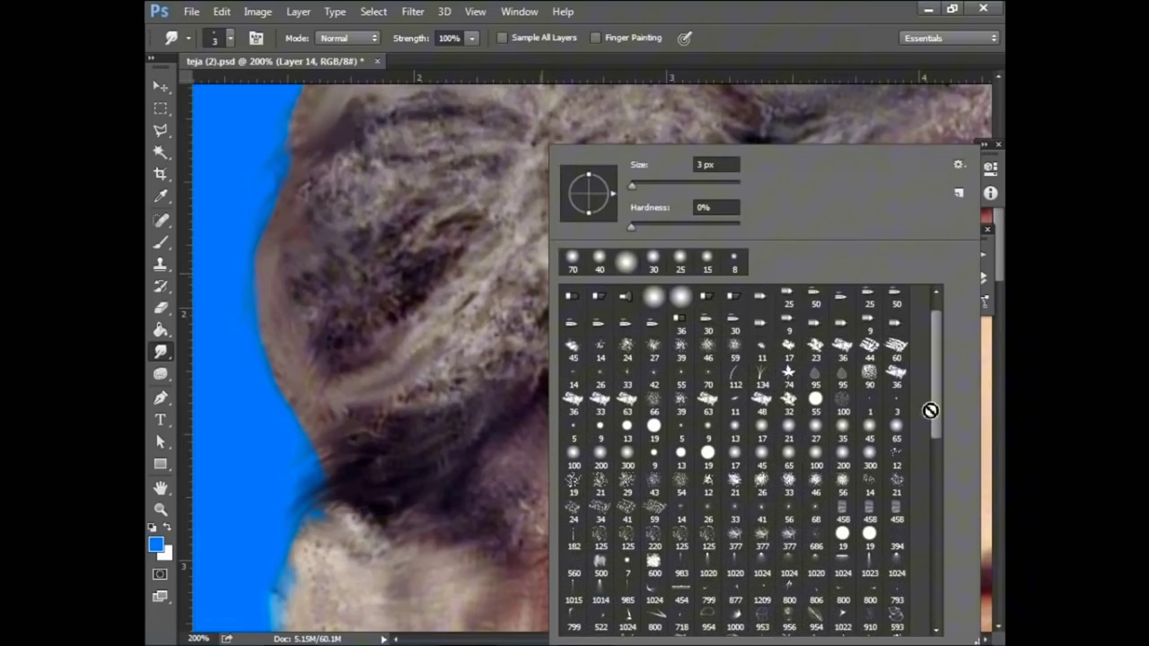
# Set the smudge brush to 1% spacing and 20 px size
pyautogui.click(602, 351)
pyautogui.press('Return')
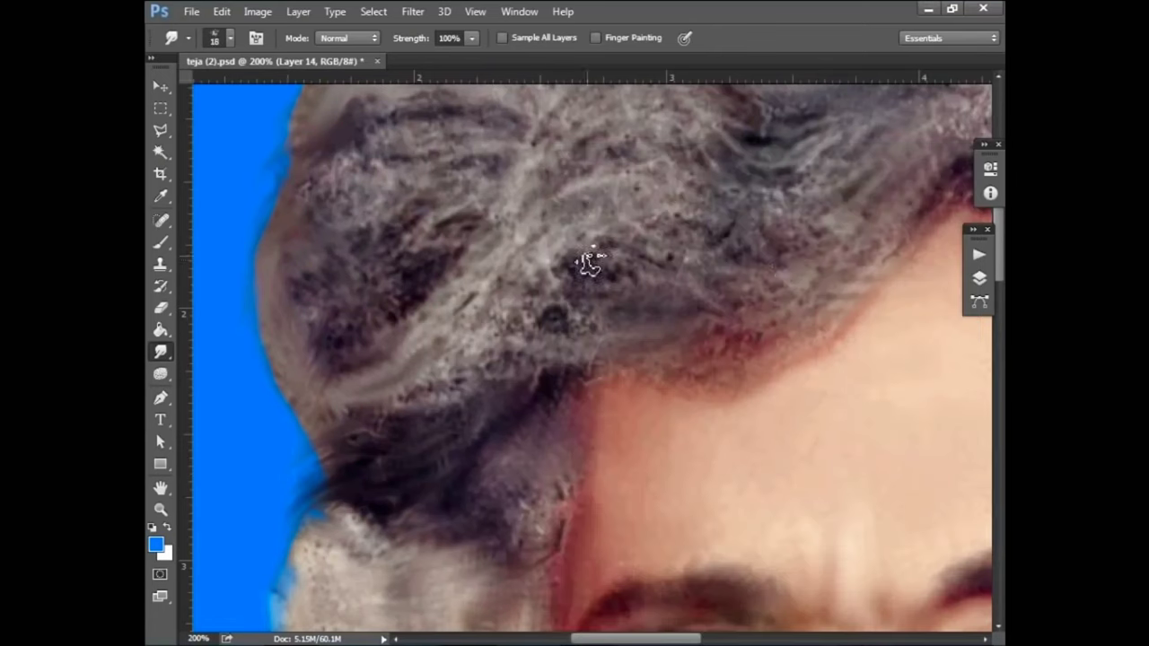
pyautogui.scroll(-3, 590, 264)
pyautogui.moveTo(737, 288); pyautogui.dragTo(744, 263)
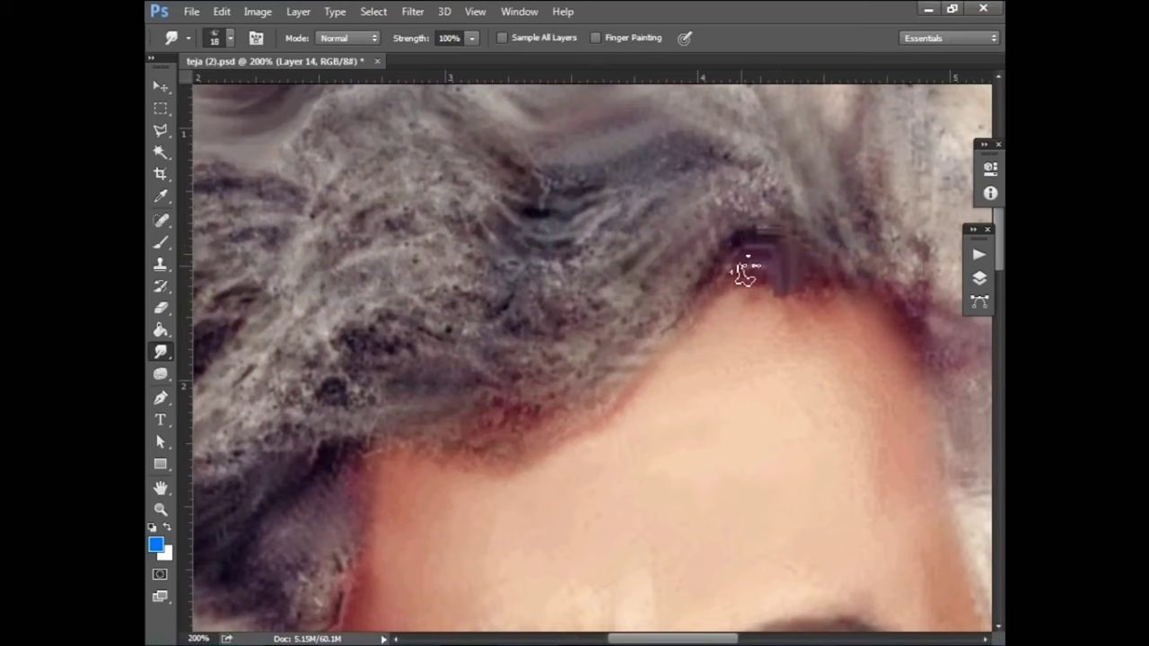
pyautogui.click(256, 38)
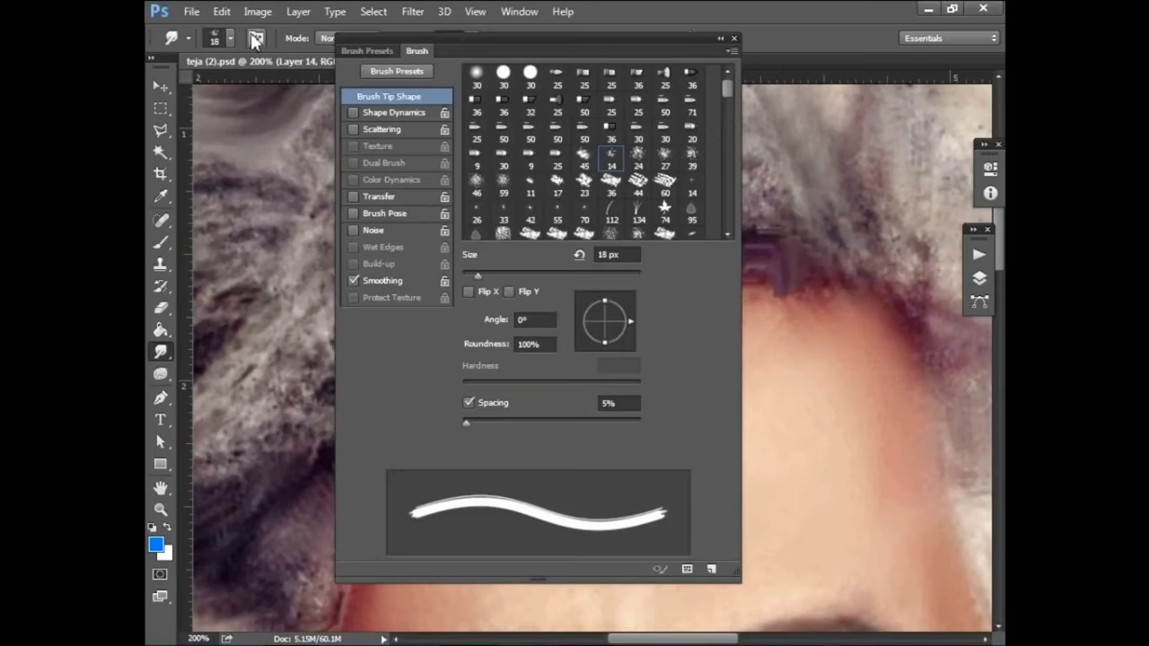
pyautogui.moveTo(469, 423); pyautogui.dragTo(455, 413)
pyautogui.moveTo(477, 275); pyautogui.dragTo(478, 276)
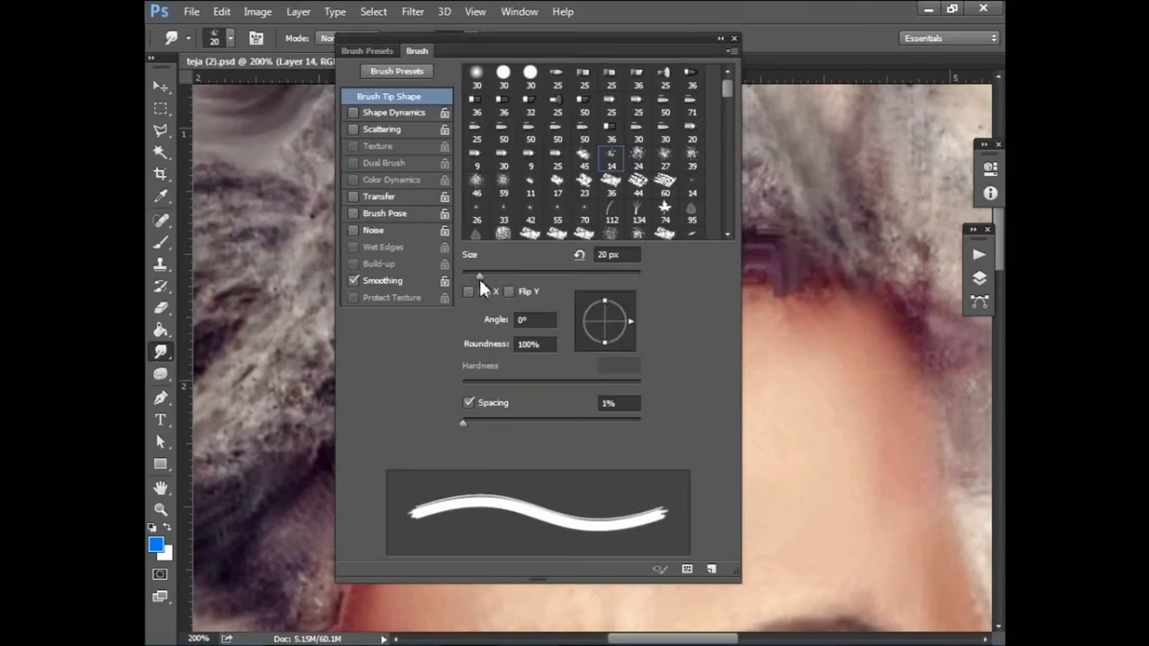
pyautogui.click(721, 41)
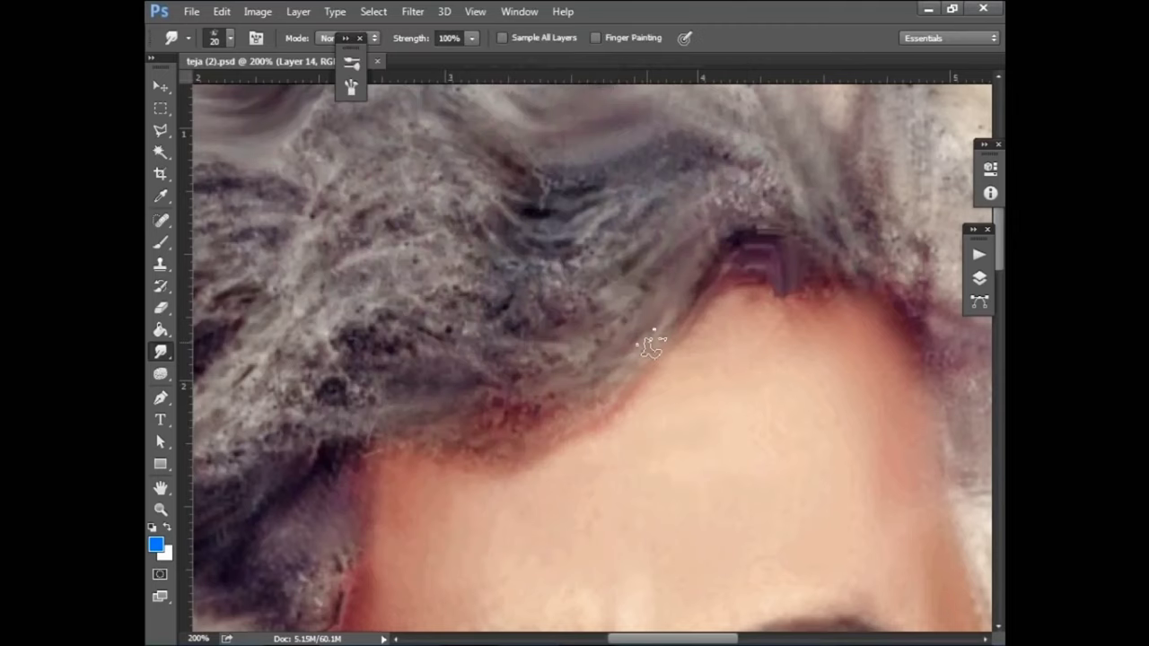
# Smudge the hairline and left-side hair into soft streaks
pyautogui.moveTo(579, 426)
pyautogui.mouseDown()
pyautogui.moveTo(403, 422)
pyautogui.moveTo(339, 390)
pyautogui.moveTo(440, 306)
pyautogui.mouseUp()
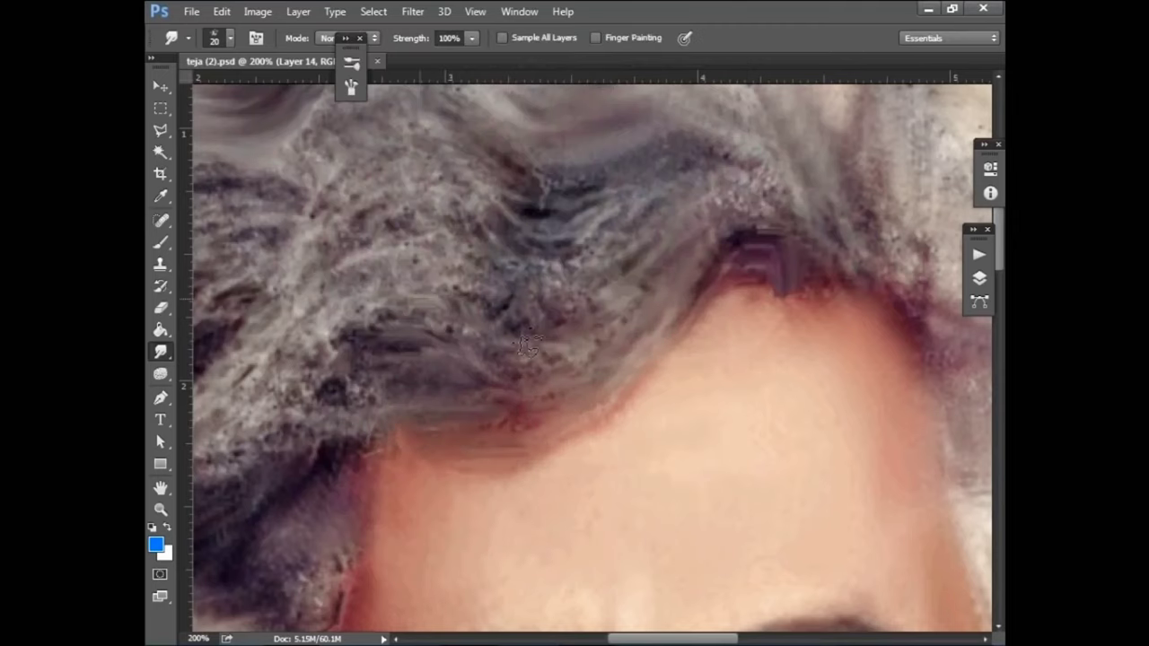
pyautogui.moveTo(567, 306); pyautogui.dragTo(547, 342)
pyautogui.hotkey('ctrl', '-')
pyautogui.moveTo(484, 377)
pyautogui.mouseDown()
pyautogui.moveTo(449, 351)
pyautogui.moveTo(373, 404)
pyautogui.moveTo(332, 337)
pyautogui.moveTo(320, 379)
pyautogui.mouseUp()
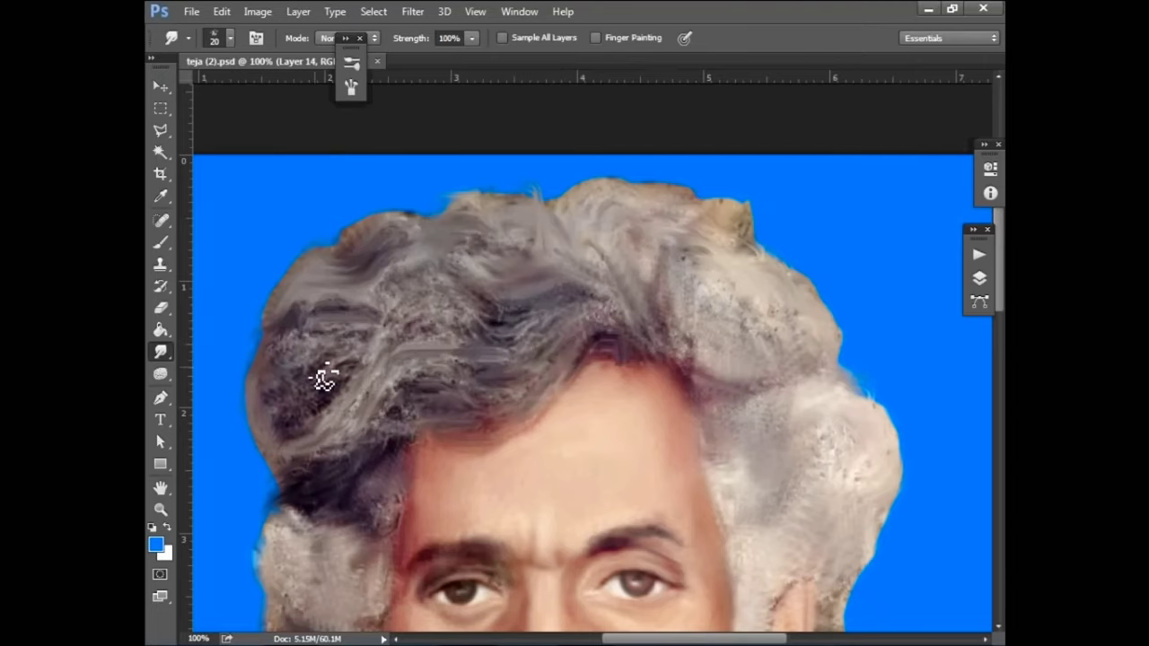
pyautogui.moveTo(706, 390); pyautogui.dragTo(758, 368)
pyautogui.click(503, 333)
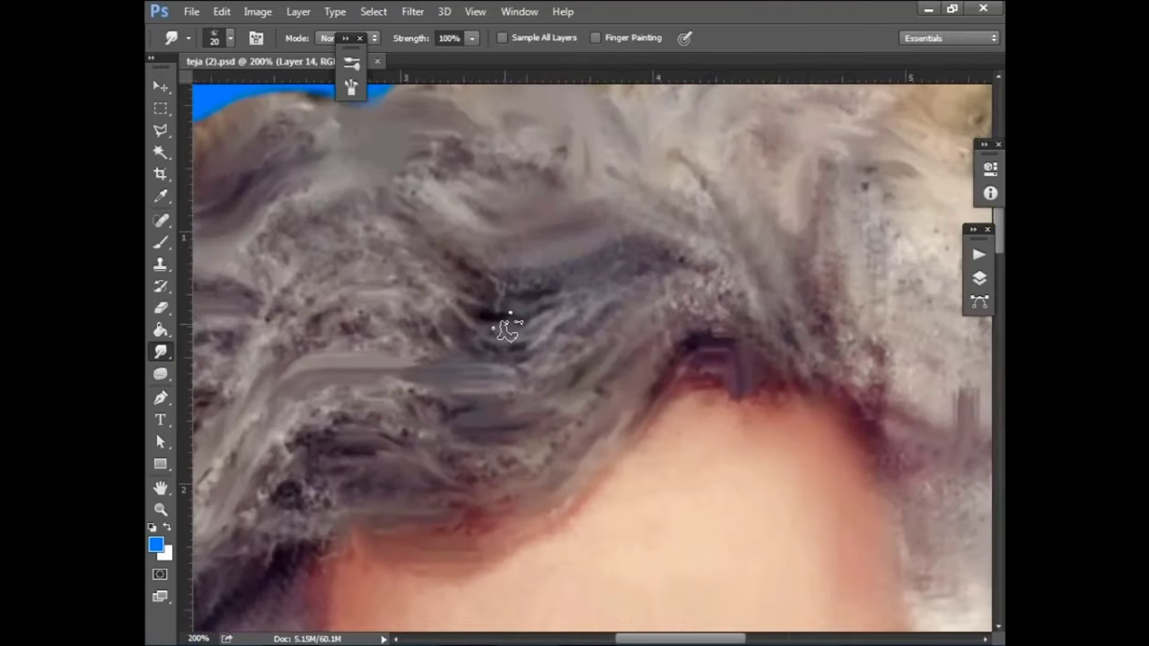
pyautogui.press('v')
pyautogui.press('F7')
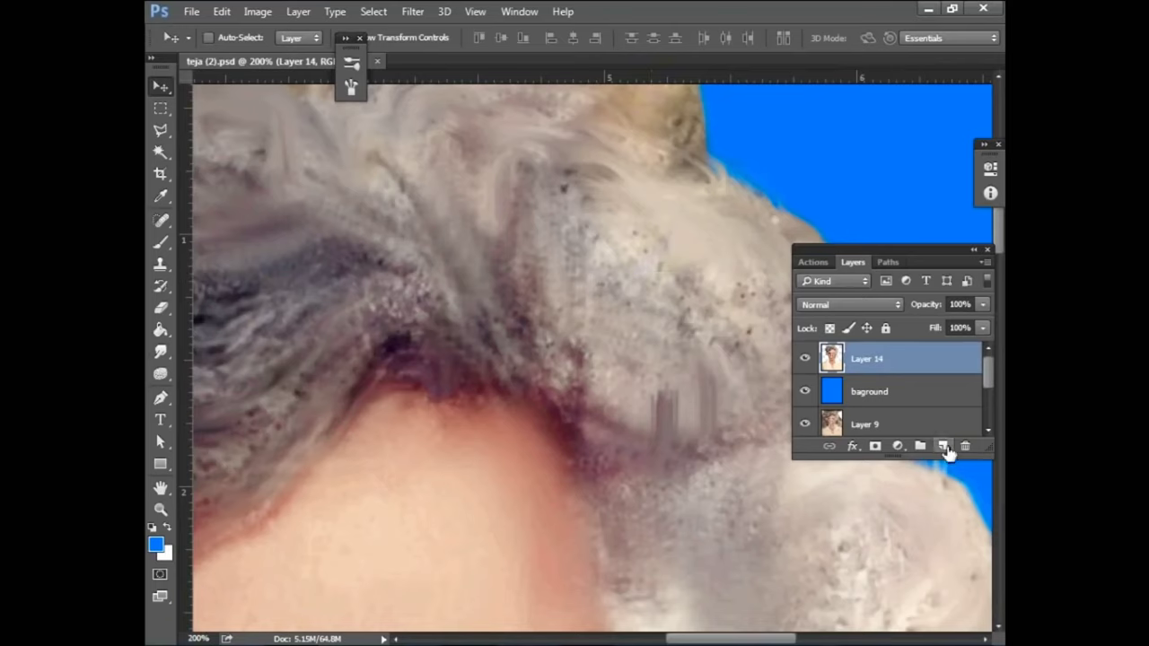
# Add Layer 15 and paint thin light hair strands with a 4 px brush
pyautogui.click(943, 446)
pyautogui.click(161, 242)
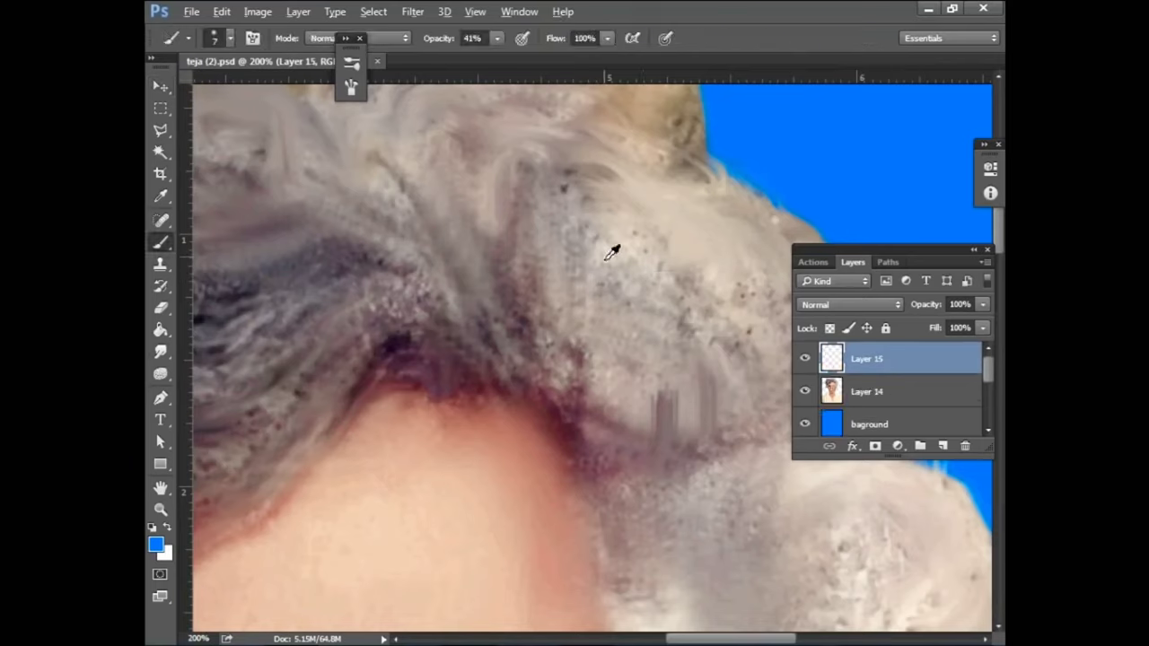
pyautogui.press('[')
pyautogui.press('[')
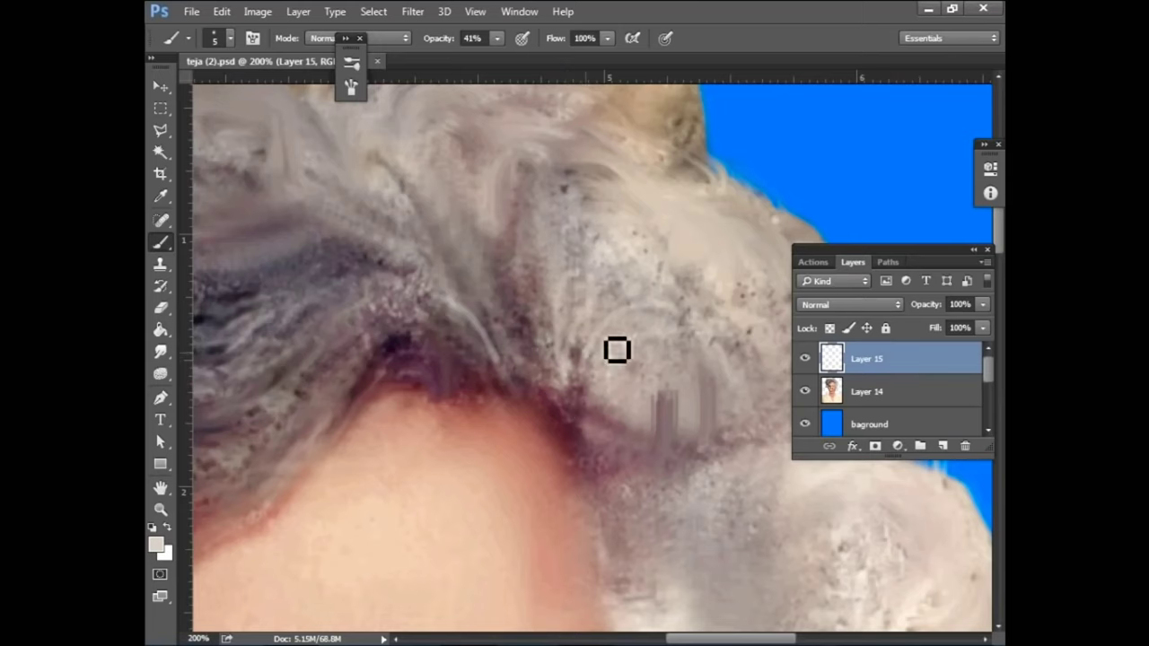
pyautogui.scroll(3, 572, 429)
pyautogui.press('[')
pyautogui.moveTo(464, 428); pyautogui.dragTo(710, 403)
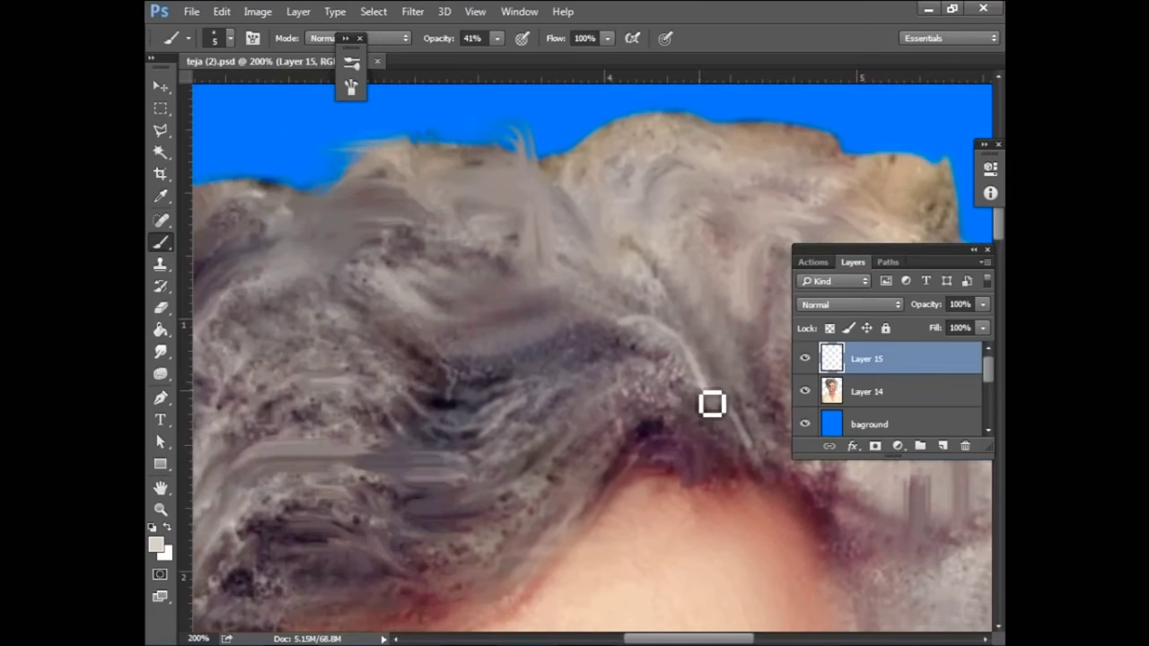
pyautogui.moveTo(571, 342); pyautogui.dragTo(745, 447)
pyautogui.moveTo(714, 405)
pyautogui.mouseDown()
pyautogui.moveTo(590, 403)
pyautogui.moveTo(636, 428)
pyautogui.mouseUp()
# Sample a reddish-grey hair colour and set the brush to a 12 px preset at 63% opacity
pyautogui.keyDown('alt'); pyautogui.click(587, 506); pyautogui.keyUp('alt')
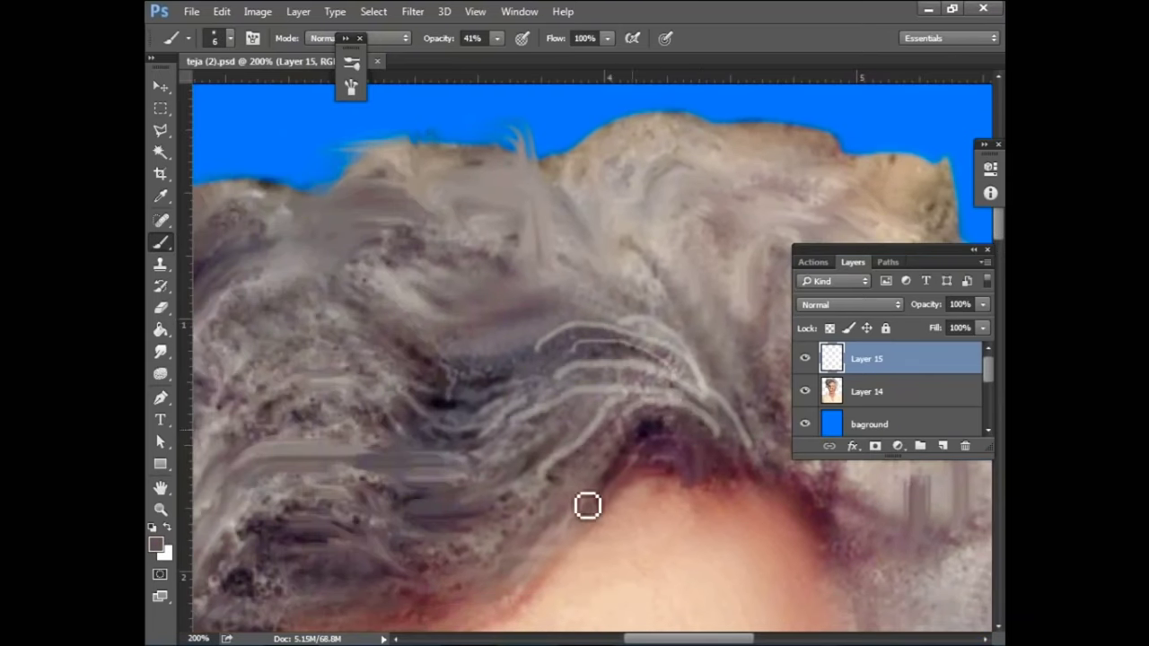
pyautogui.press(']')
pyautogui.press(']')
pyautogui.rightClick(587, 505)
pyautogui.click(923, 485)
pyautogui.press('Return')
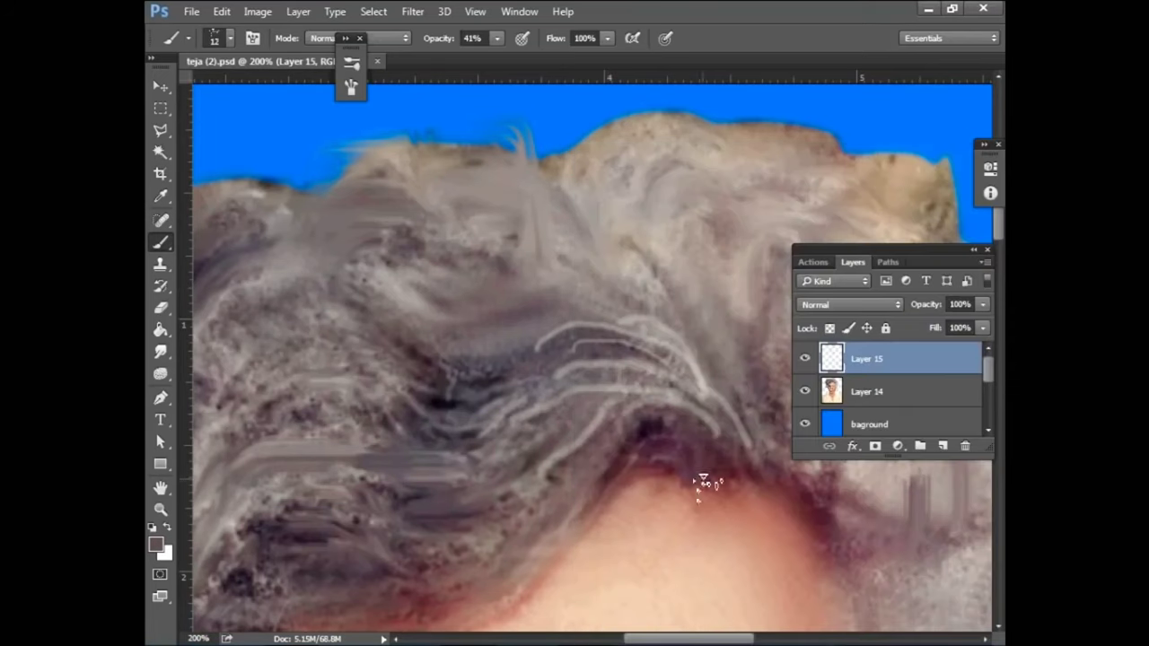
pyautogui.moveTo(578, 484); pyautogui.dragTo(628, 316)
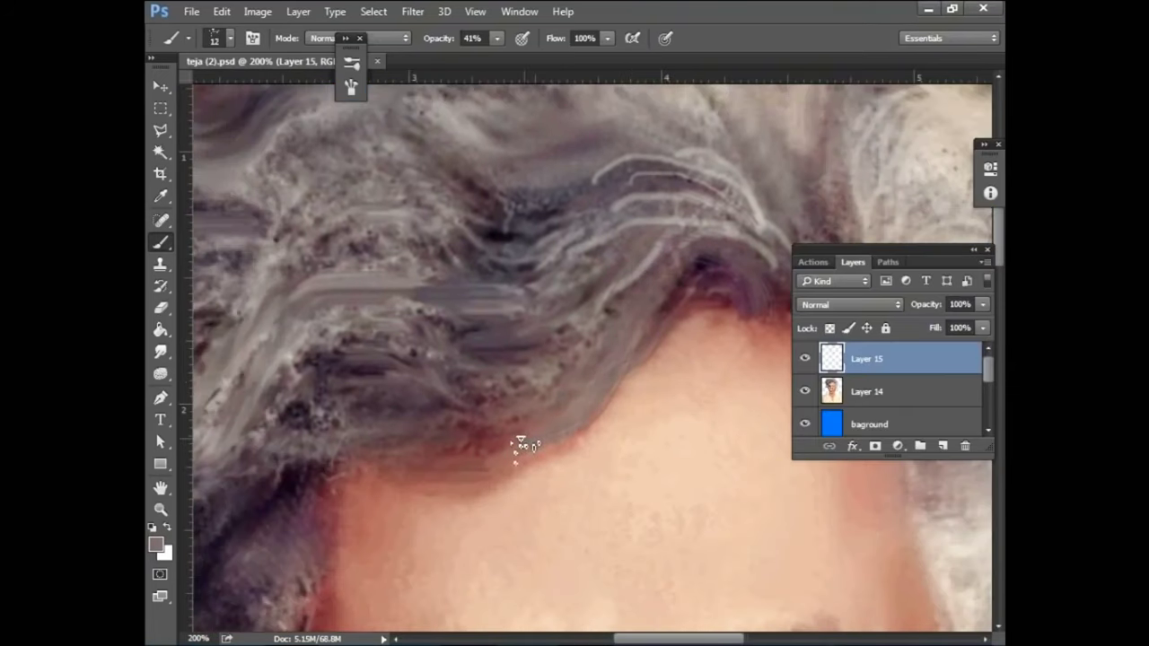
pyautogui.moveTo(497, 37); pyautogui.dragTo(515, 56)
# Paint grey strands along the hair edge, over the upper hair and across the dark parting
pyautogui.moveTo(449, 446); pyautogui.dragTo(655, 301)
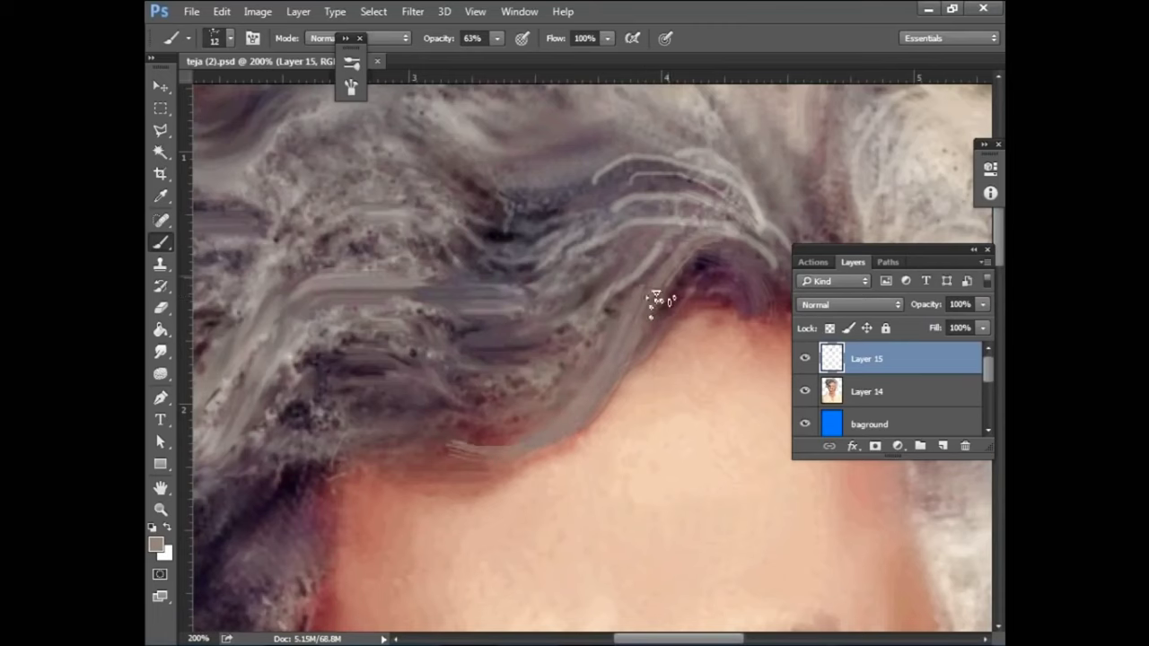
pyautogui.moveTo(620, 228)
pyautogui.mouseDown()
pyautogui.moveTo(547, 411)
pyautogui.moveTo(461, 380)
pyautogui.moveTo(516, 386)
pyautogui.mouseUp()
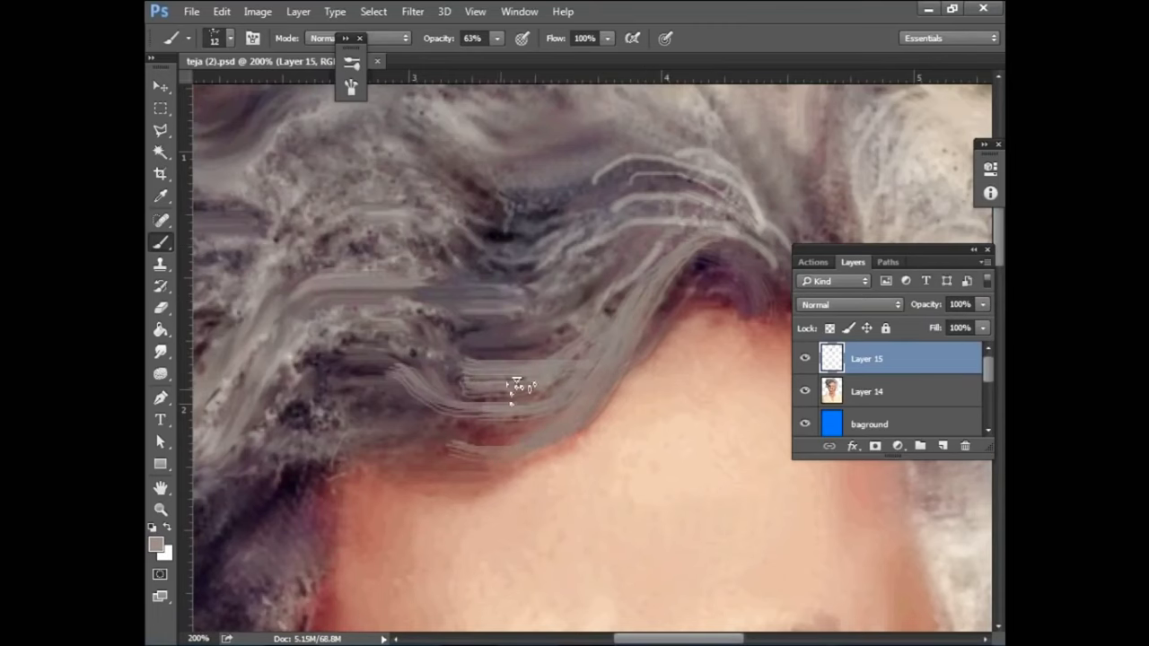
pyautogui.moveTo(405, 386)
pyautogui.mouseDown()
pyautogui.moveTo(590, 308)
pyautogui.moveTo(480, 333)
pyautogui.moveTo(513, 403)
pyautogui.moveTo(435, 523)
pyautogui.moveTo(457, 577)
pyautogui.mouseUp()
pyautogui.moveTo(640, 123)
pyautogui.mouseDown()
pyautogui.moveTo(302, 320)
pyautogui.moveTo(533, 254)
pyautogui.mouseUp()
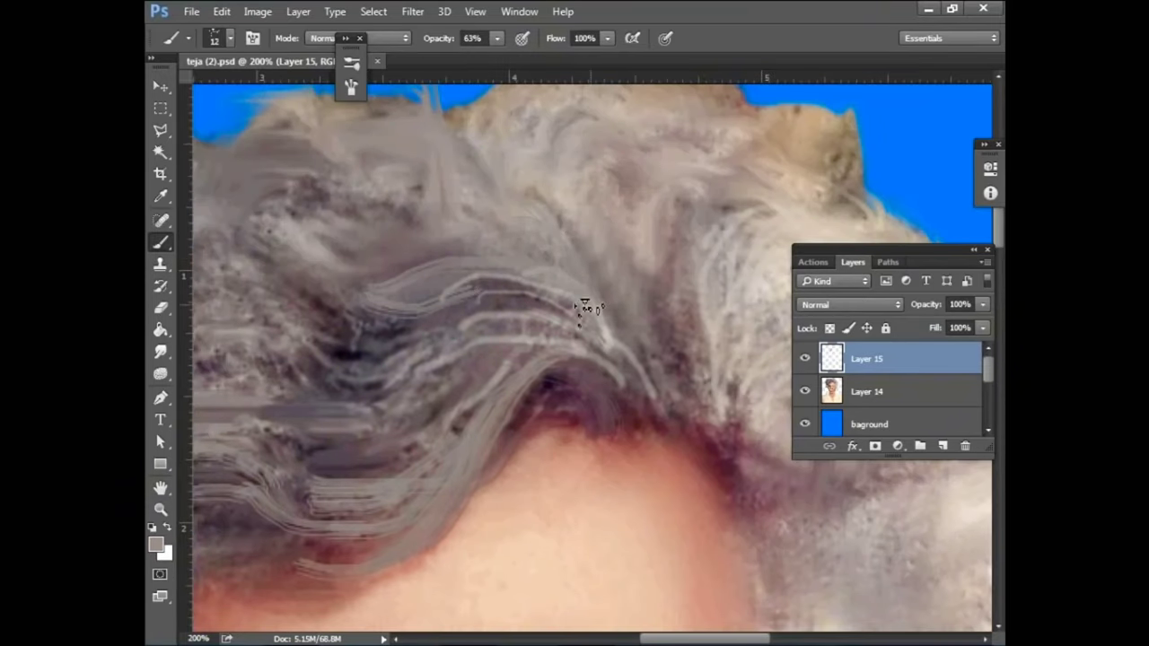
pyautogui.moveTo(583, 308)
pyautogui.mouseDown()
pyautogui.moveTo(646, 385)
pyautogui.moveTo(608, 379)
pyautogui.moveTo(661, 436)
pyautogui.moveTo(562, 397)
pyautogui.mouseUp()
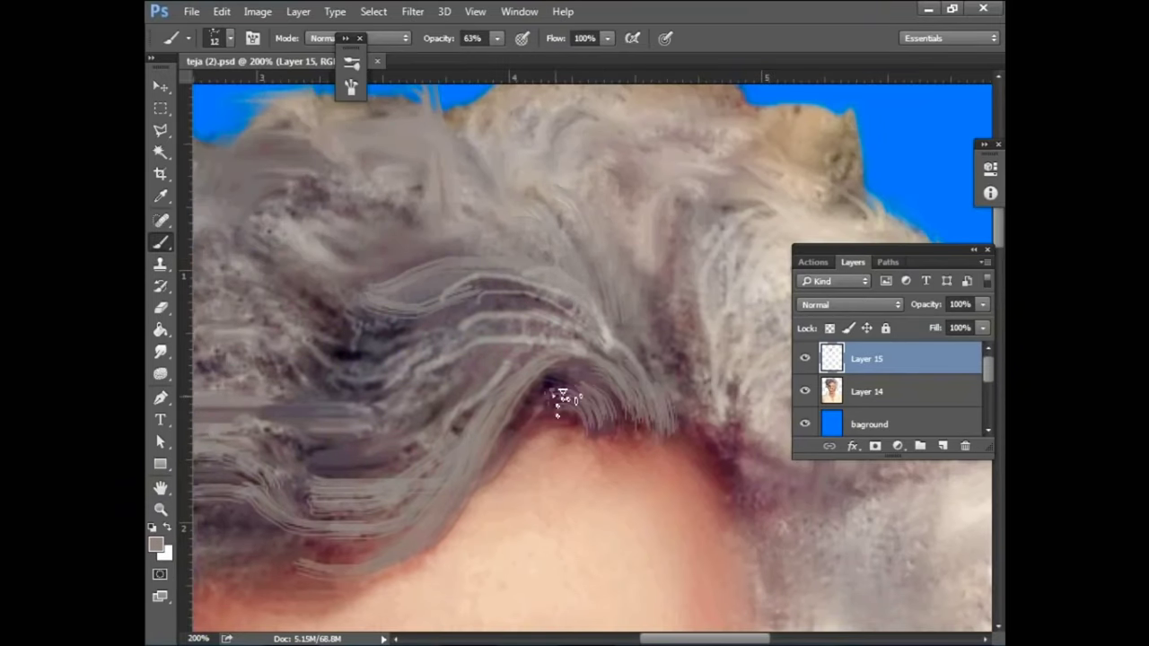
pyautogui.click(160, 352)
# Smudge a first pale streak, dock the layers panel, and load a 12 px smudge preset
pyautogui.moveTo(446, 296); pyautogui.dragTo(366, 297)
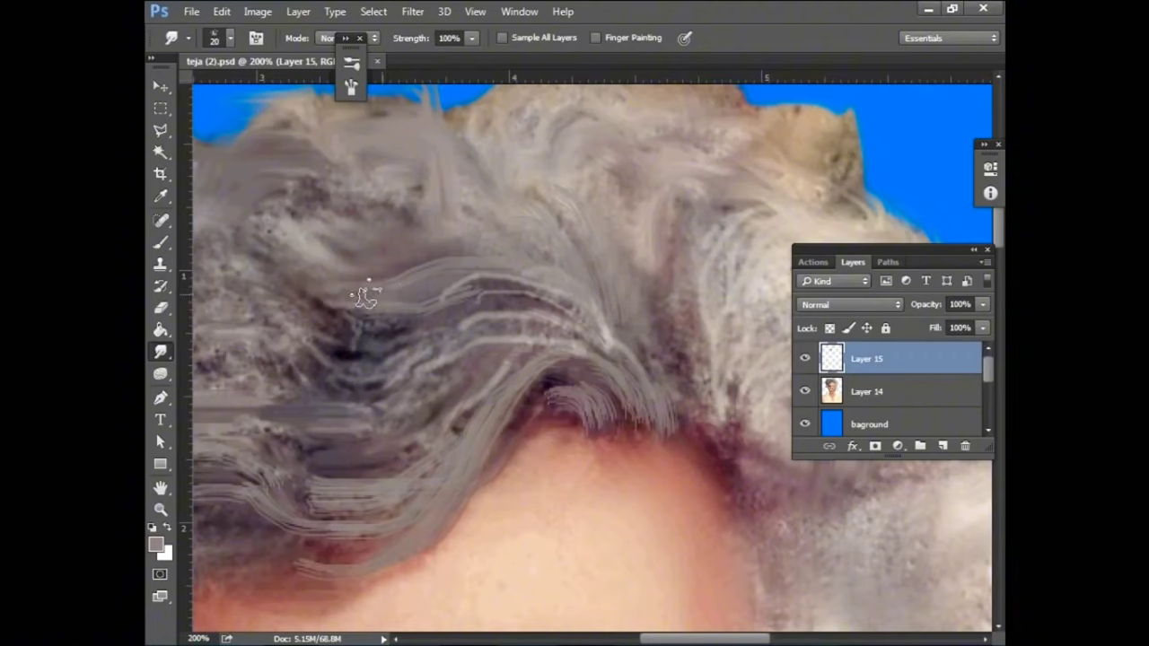
pyautogui.doubleClick(833, 259)
pyautogui.moveTo(808, 241); pyautogui.dragTo(977, 229)
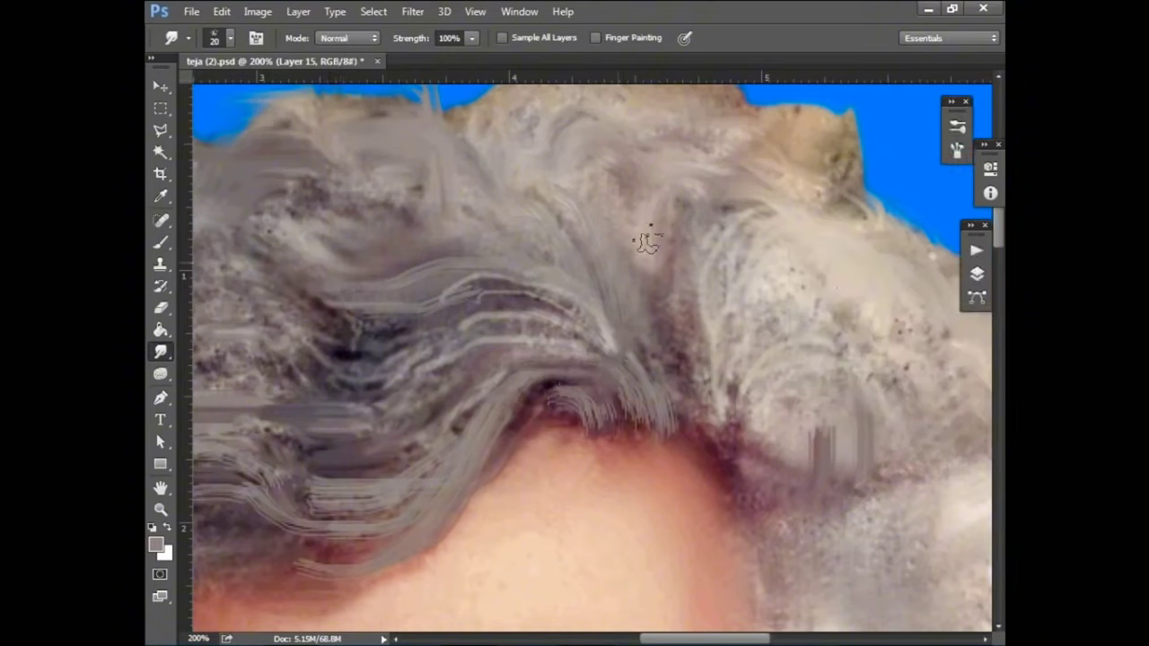
pyautogui.rightClick(609, 434)
pyautogui.click(529, 380)
pyautogui.press('Return')
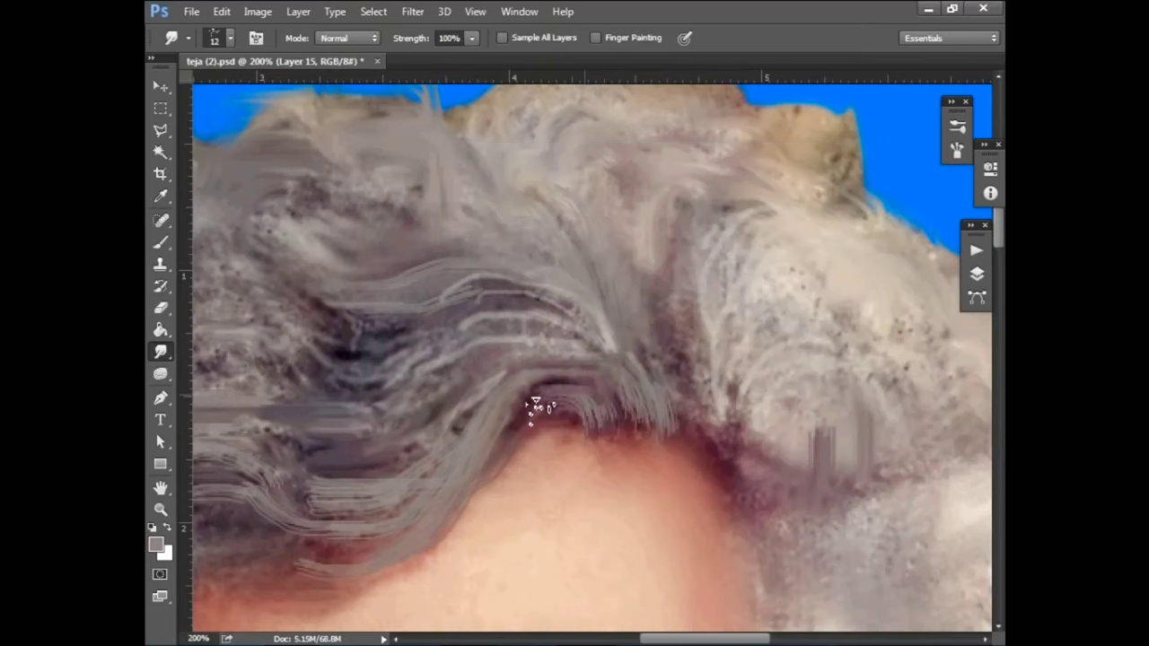
# Blend the grey strands into the hair at 88% strength and make Layer 15 visible
pyautogui.moveTo(588, 434); pyautogui.dragTo(672, 422)
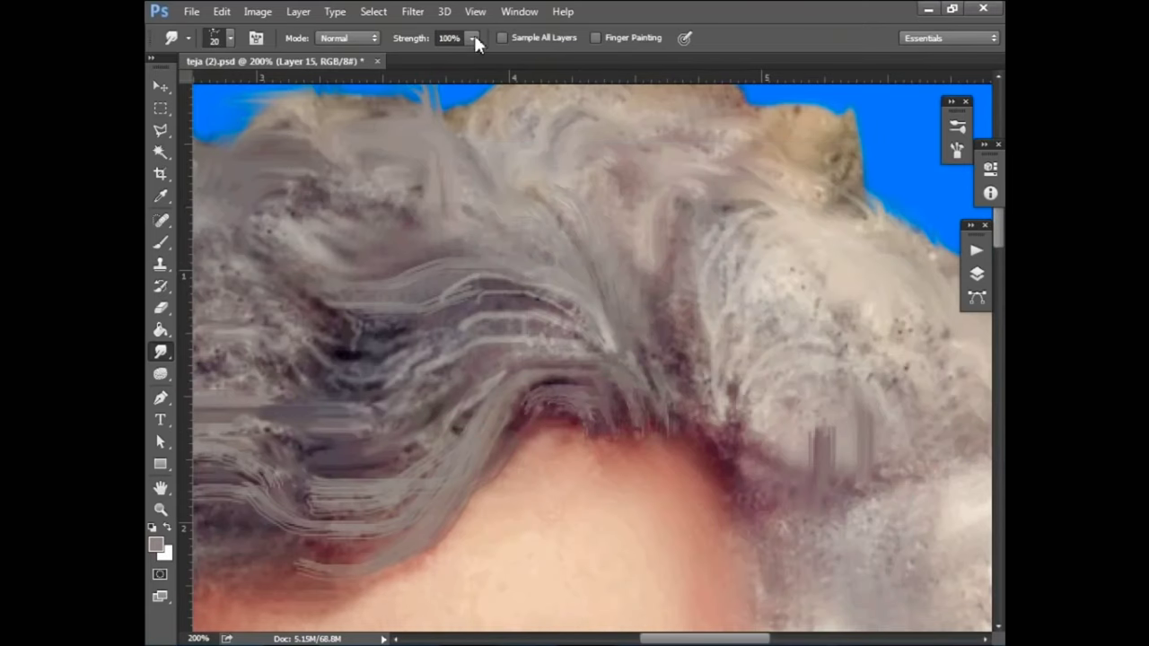
pyautogui.moveTo(473, 38); pyautogui.dragTo(419, 57)
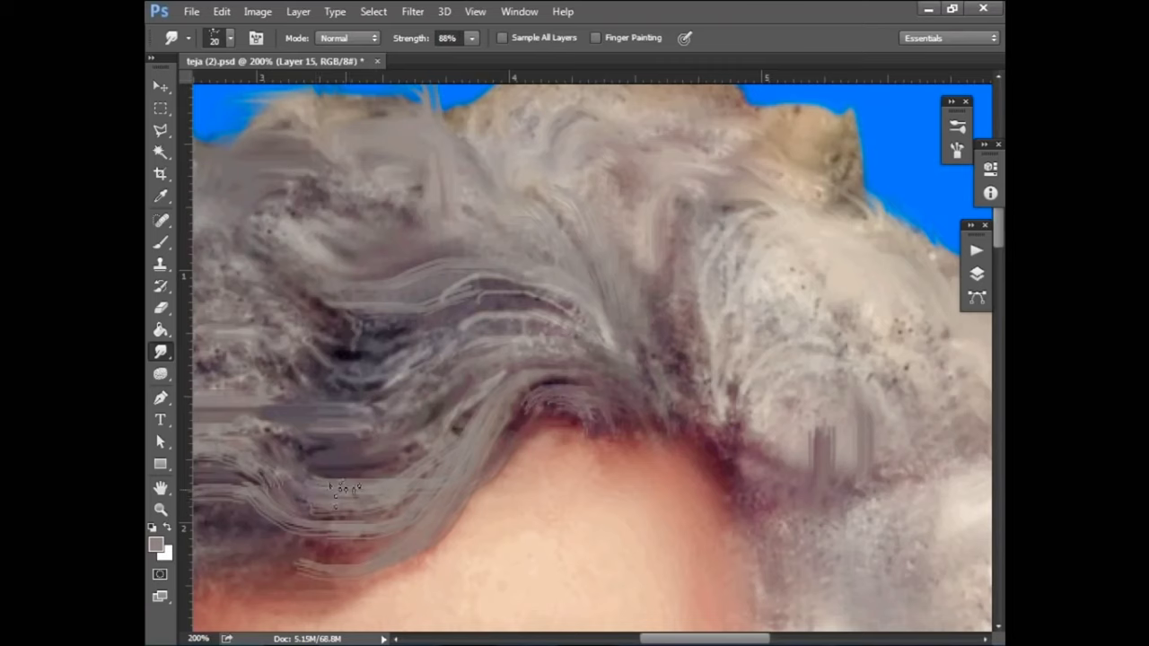
pyautogui.moveTo(289, 530); pyautogui.dragTo(362, 551)
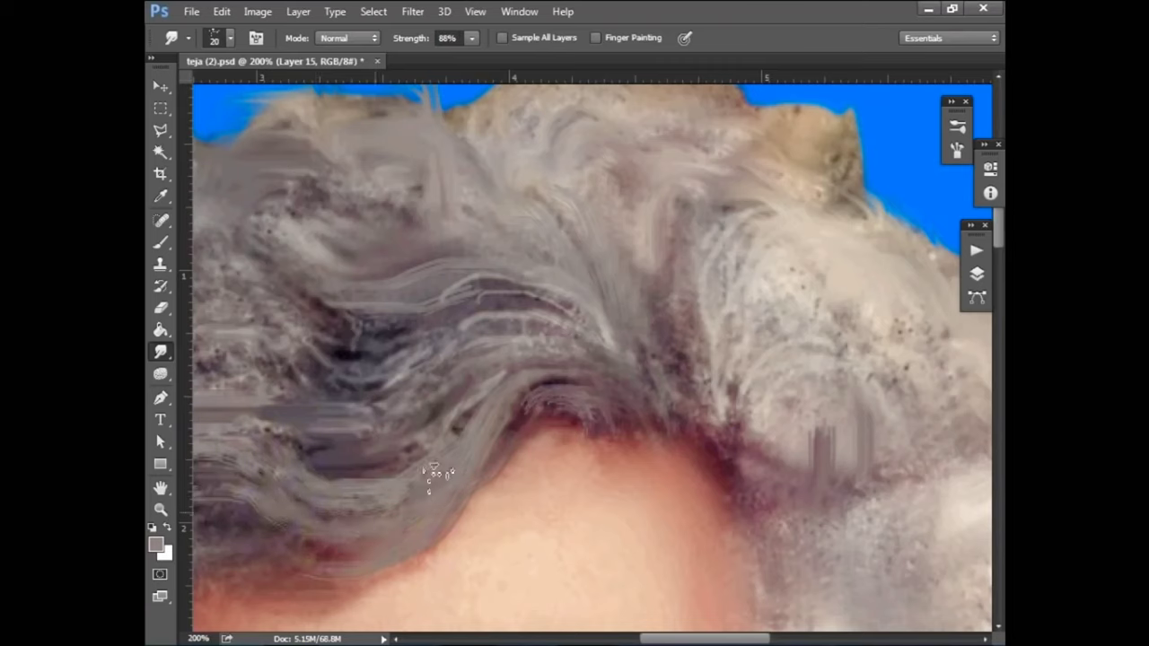
pyautogui.moveTo(433, 473); pyautogui.dragTo(410, 316)
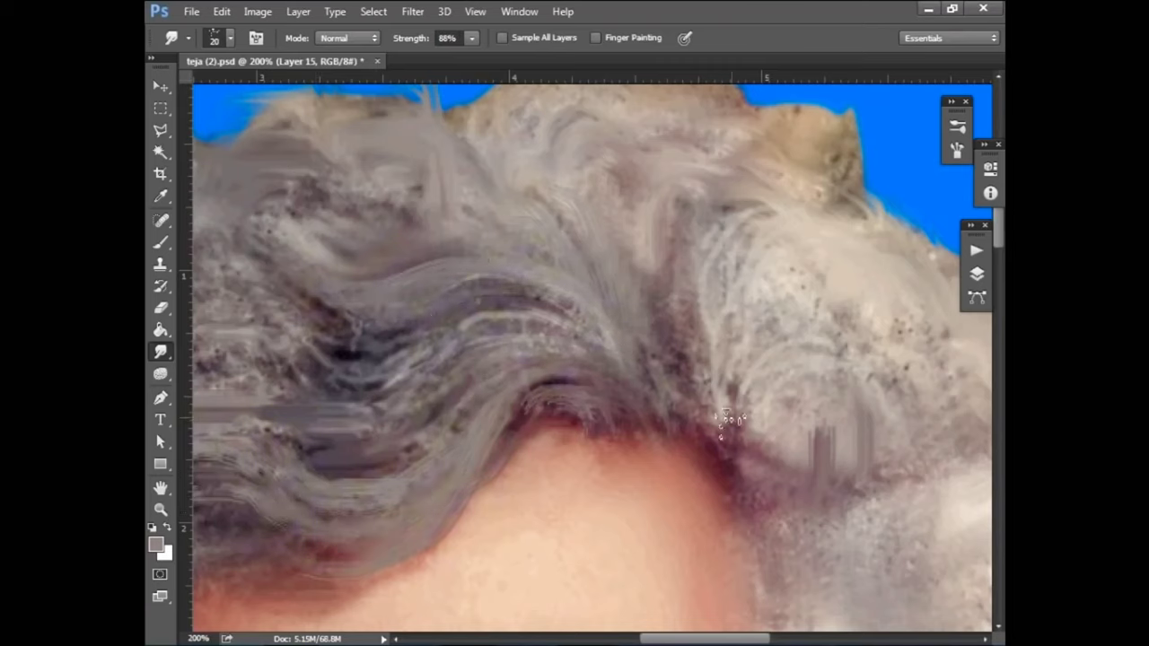
pyautogui.moveTo(588, 404)
pyautogui.mouseDown()
pyautogui.moveTo(566, 444)
pyautogui.moveTo(529, 409)
pyautogui.moveTo(549, 392)
pyautogui.mouseUp()
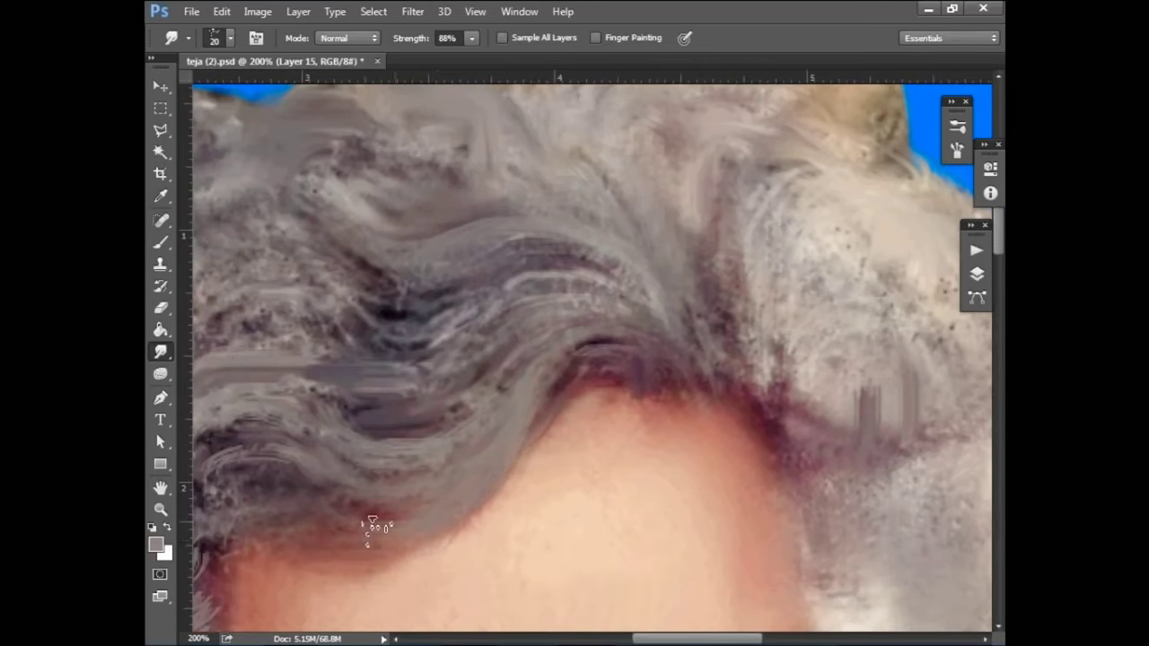
pyautogui.click(976, 273)
pyautogui.click(770, 338)
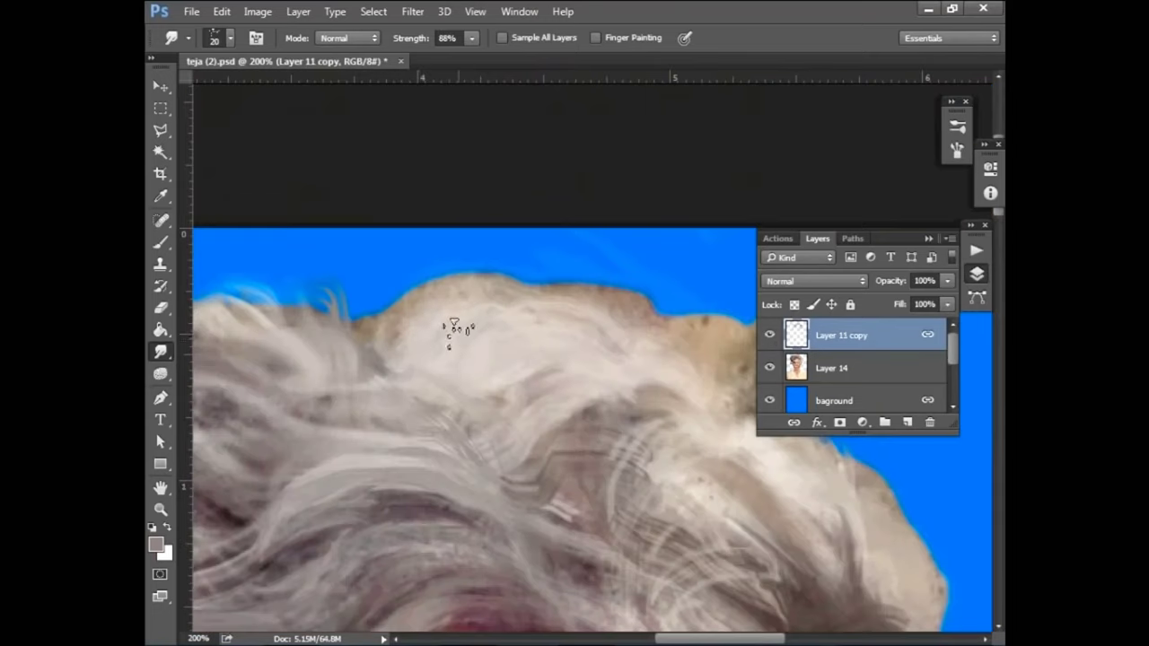
# Smudge the top and outer right edge of the grey hair into softer strands
pyautogui.moveTo(437, 295)
pyautogui.mouseDown()
pyautogui.moveTo(474, 318)
pyautogui.moveTo(662, 328)
pyautogui.moveTo(646, 308)
pyautogui.moveTo(427, 296)
pyautogui.mouseUp()
pyautogui.moveTo(574, 398); pyautogui.dragTo(474, 333)
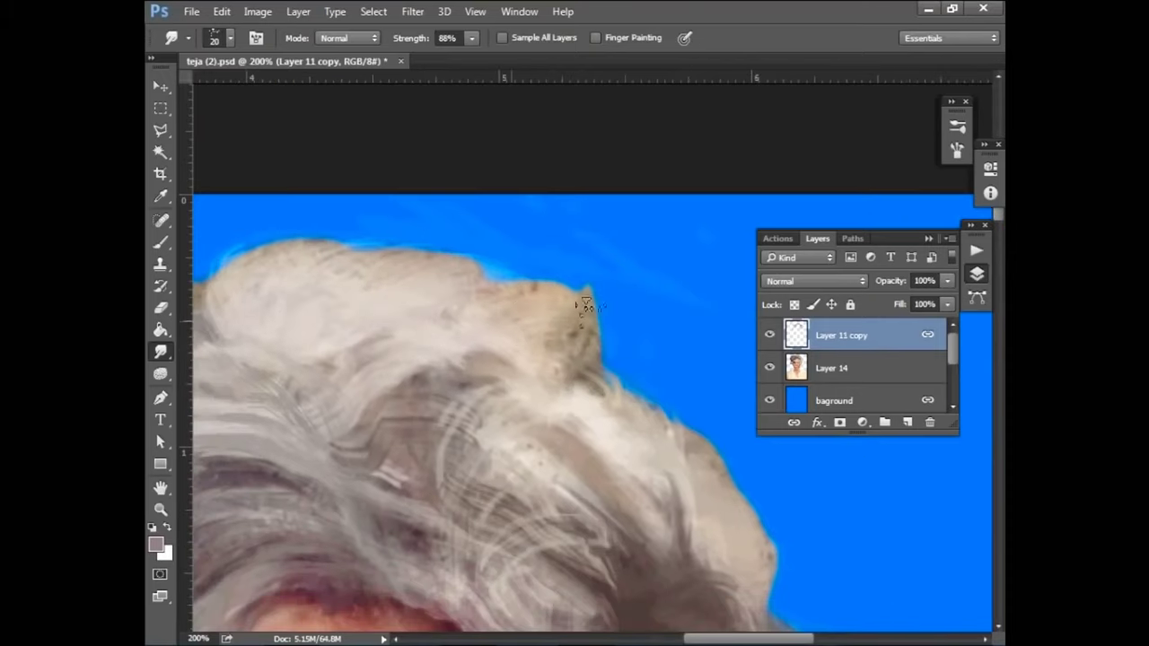
pyautogui.press('F7')
pyautogui.moveTo(602, 418)
pyautogui.mouseDown()
pyautogui.moveTo(488, 313)
pyautogui.moveTo(520, 457)
pyautogui.moveTo(642, 567)
pyautogui.mouseUp()
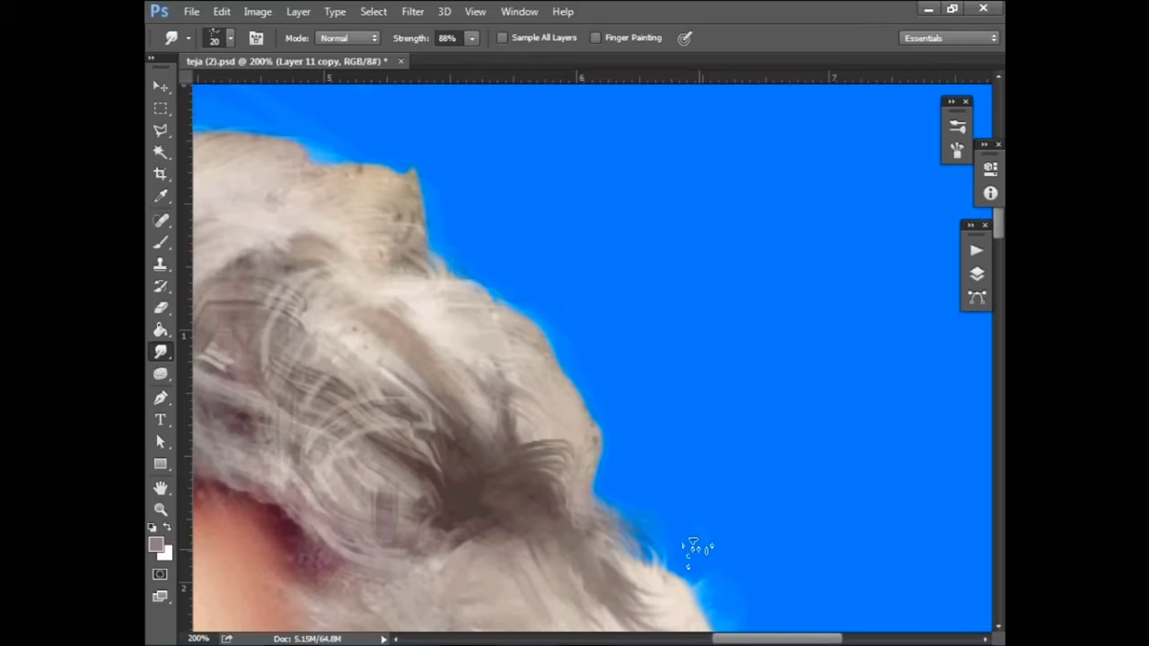
pyautogui.moveTo(514, 341); pyautogui.dragTo(505, 356)
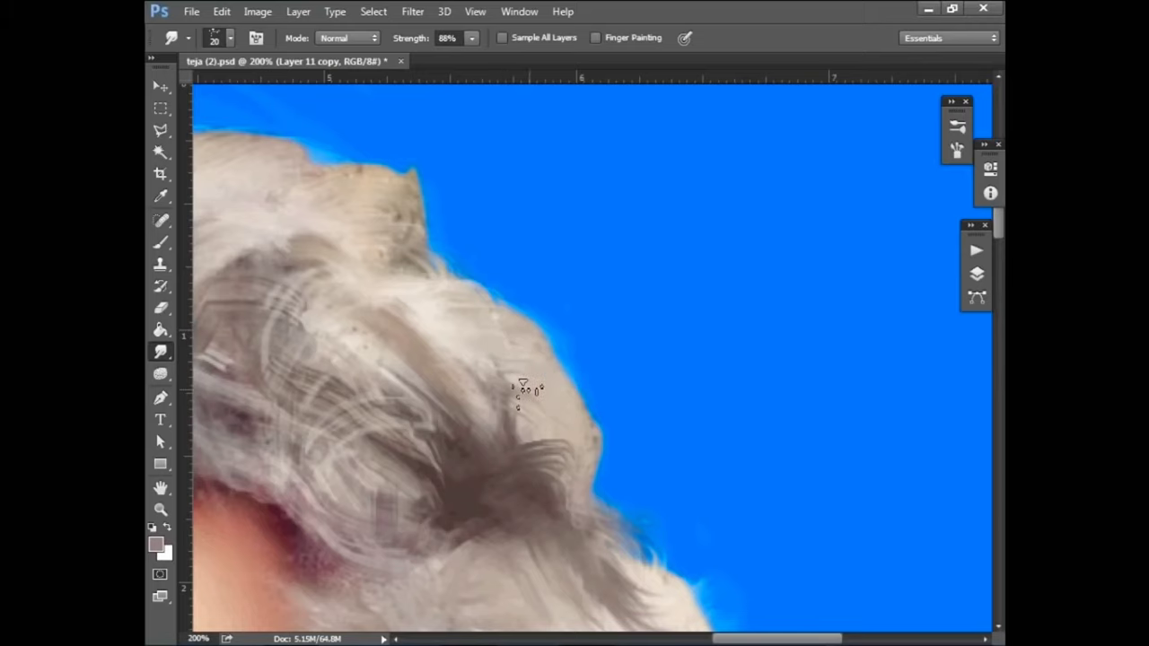
# Make Layer 14 active and pan to the face and ear edge
pyautogui.press('v')
pyautogui.click(977, 273)
pyautogui.click(841, 372)
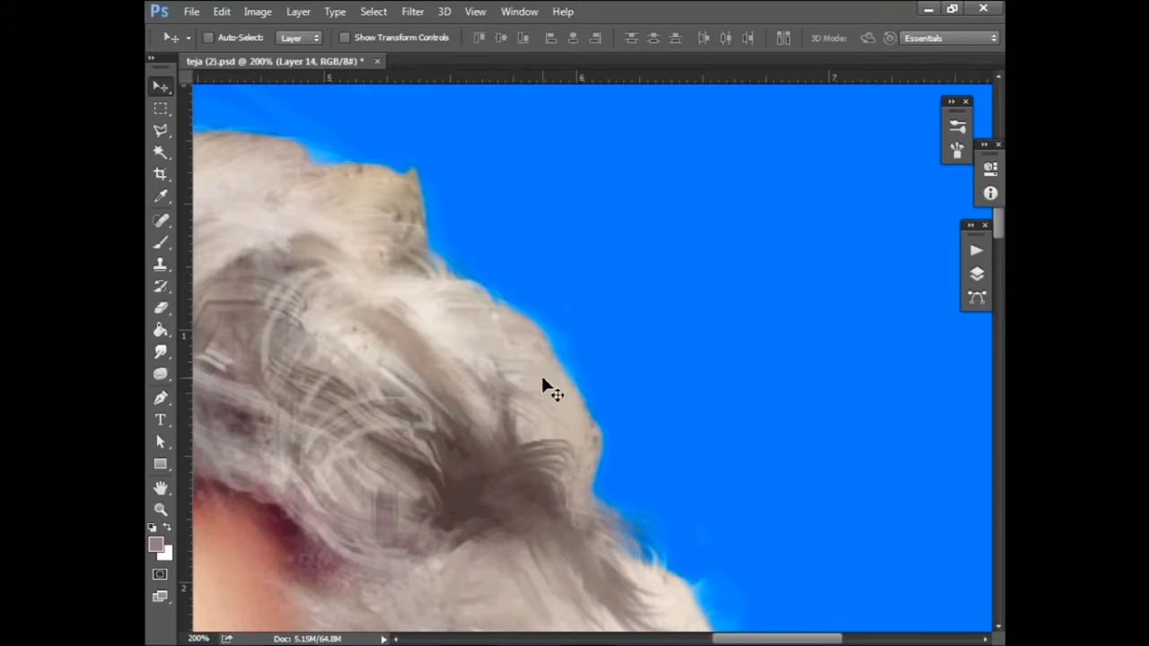
pyautogui.press('r')
pyautogui.moveTo(590, 473)
pyautogui.mouseDown()
pyautogui.moveTo(590, 302)
pyautogui.moveTo(628, 333)
pyautogui.mouseUp()
pyautogui.moveTo(616, 557); pyautogui.dragTo(621, 405)
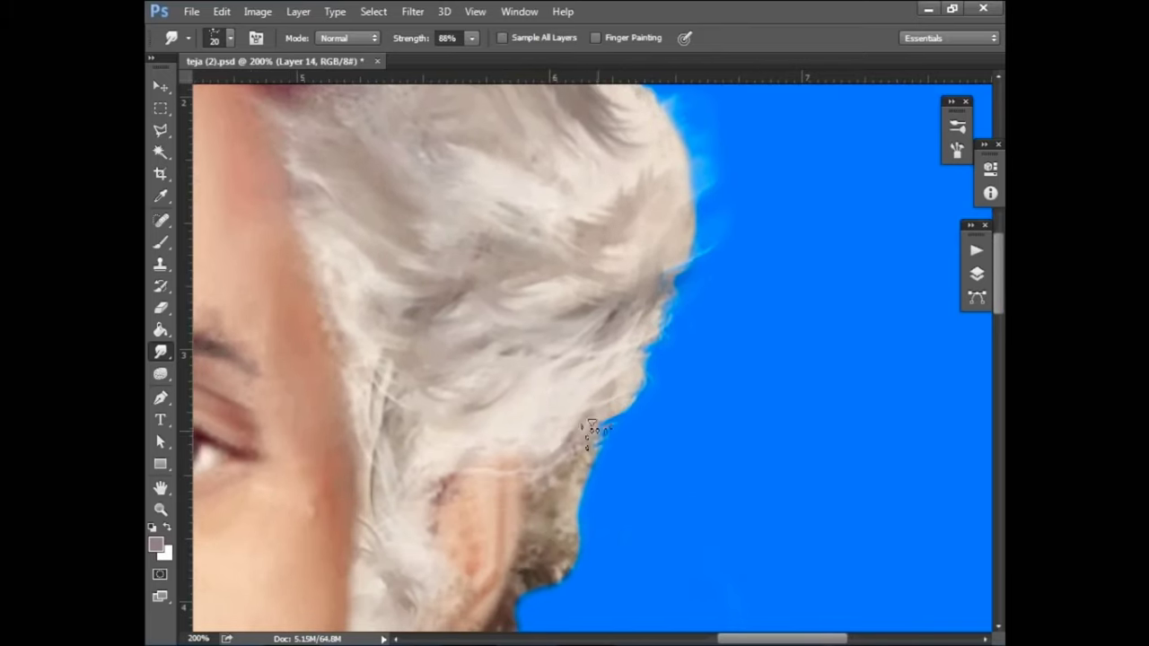
pyautogui.moveTo(555, 594); pyautogui.dragTo(605, 441)
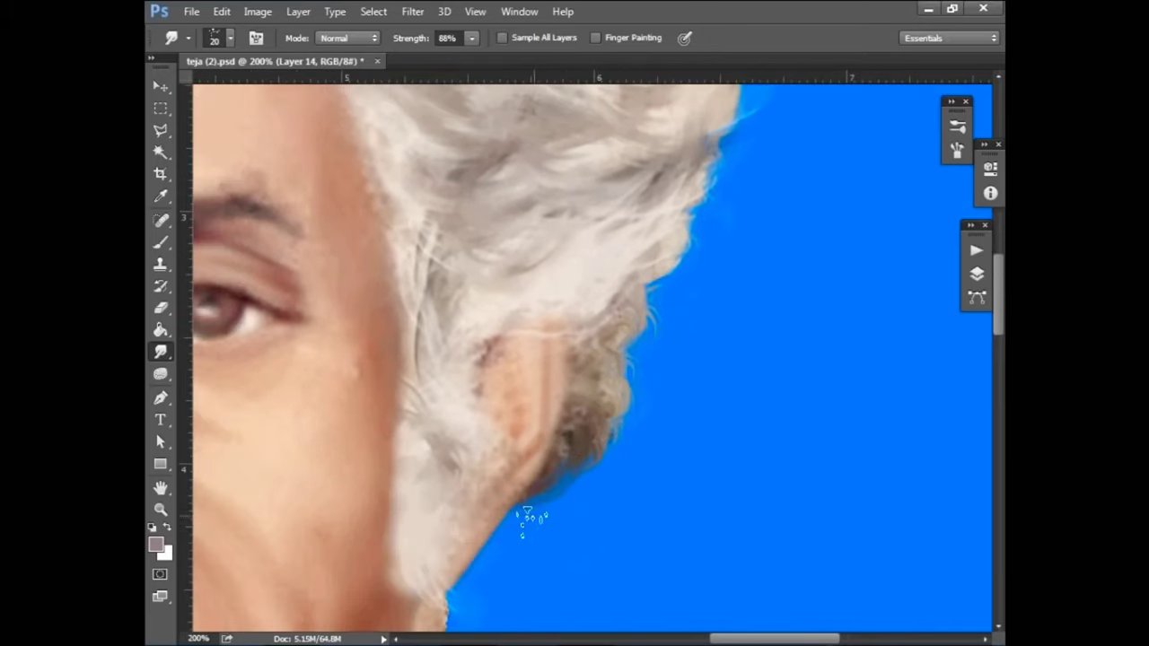
pyautogui.moveTo(539, 503); pyautogui.dragTo(584, 341)
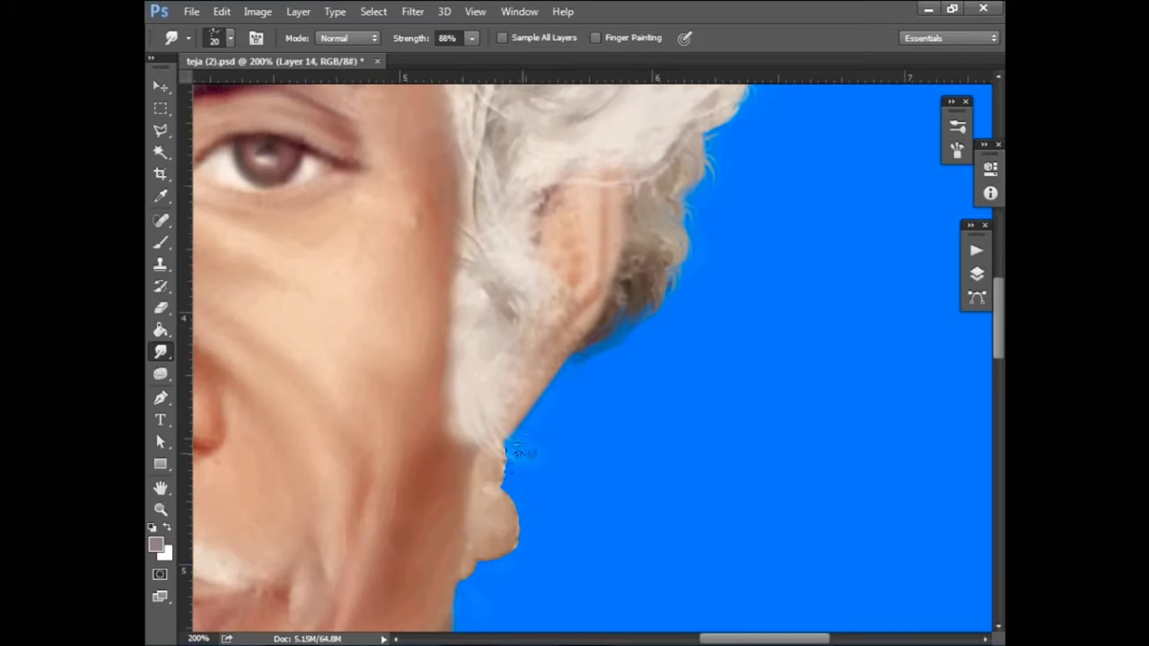
pyautogui.moveTo(547, 473); pyautogui.dragTo(585, 428)
# Erase stray beard and skin bits along the chin and jaw edge
pyautogui.press('e')
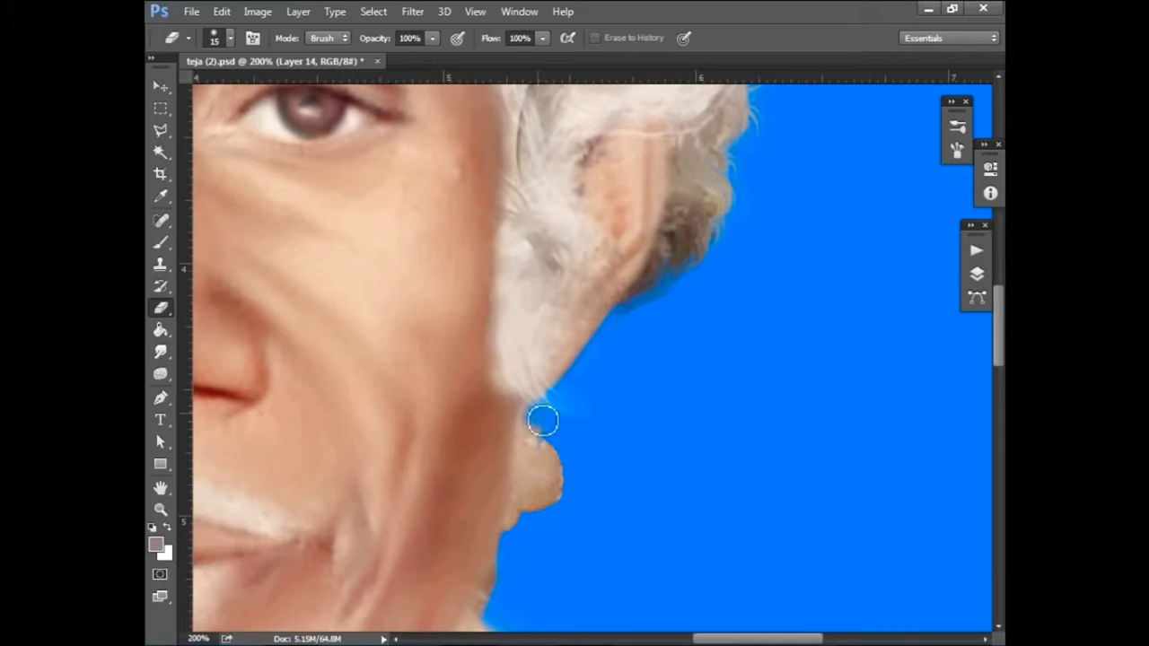
pyautogui.moveTo(513, 560)
pyautogui.mouseDown()
pyautogui.moveTo(533, 418)
pyautogui.moveTo(497, 585)
pyautogui.mouseUp()
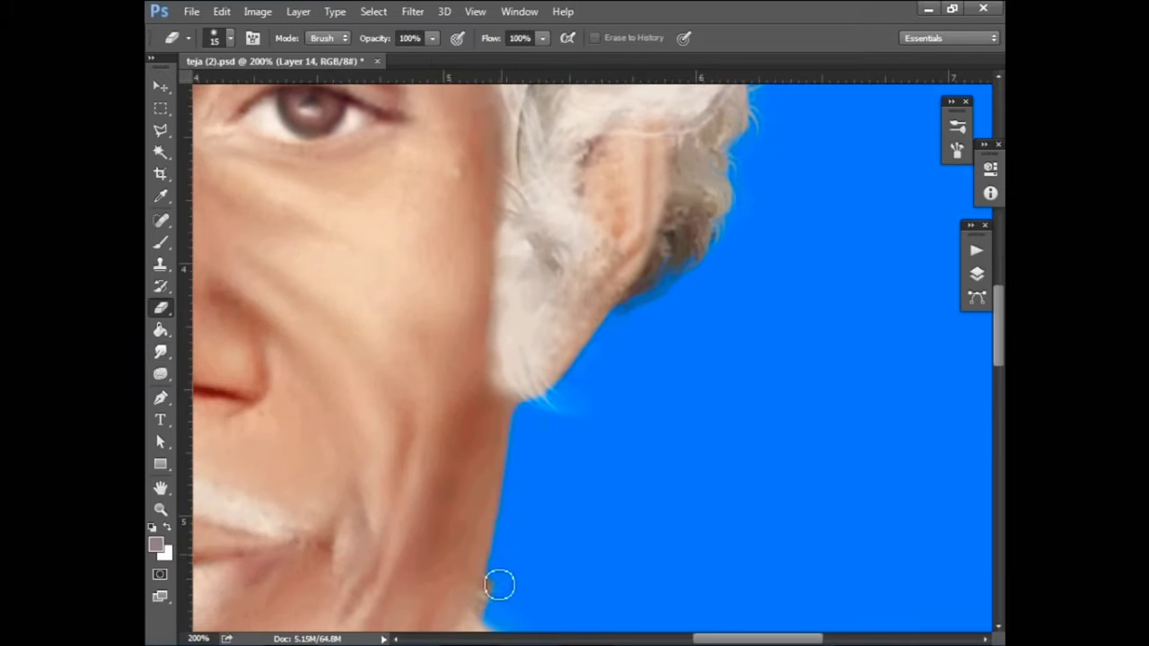
pyautogui.moveTo(514, 540)
pyautogui.mouseDown()
pyautogui.moveTo(583, 406)
pyautogui.moveTo(551, 488)
pyautogui.moveTo(619, 557)
pyautogui.mouseUp()
pyautogui.moveTo(269, 180); pyautogui.dragTo(597, 212)
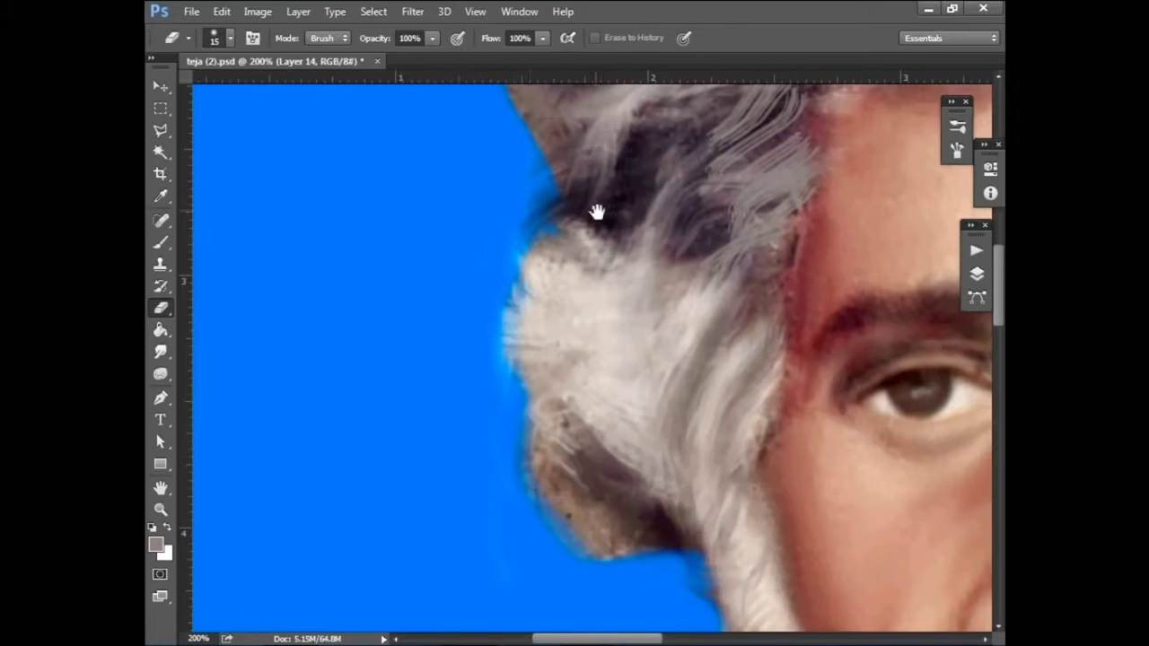
pyautogui.moveTo(525, 406)
pyautogui.mouseDown()
pyautogui.moveTo(557, 551)
pyautogui.moveTo(638, 557)
pyautogui.mouseUp()
pyautogui.moveTo(697, 587)
pyautogui.mouseDown()
pyautogui.moveTo(551, 410)
pyautogui.moveTo(600, 485)
pyautogui.moveTo(649, 527)
pyautogui.moveTo(525, 318)
pyautogui.moveTo(582, 497)
pyautogui.mouseUp()
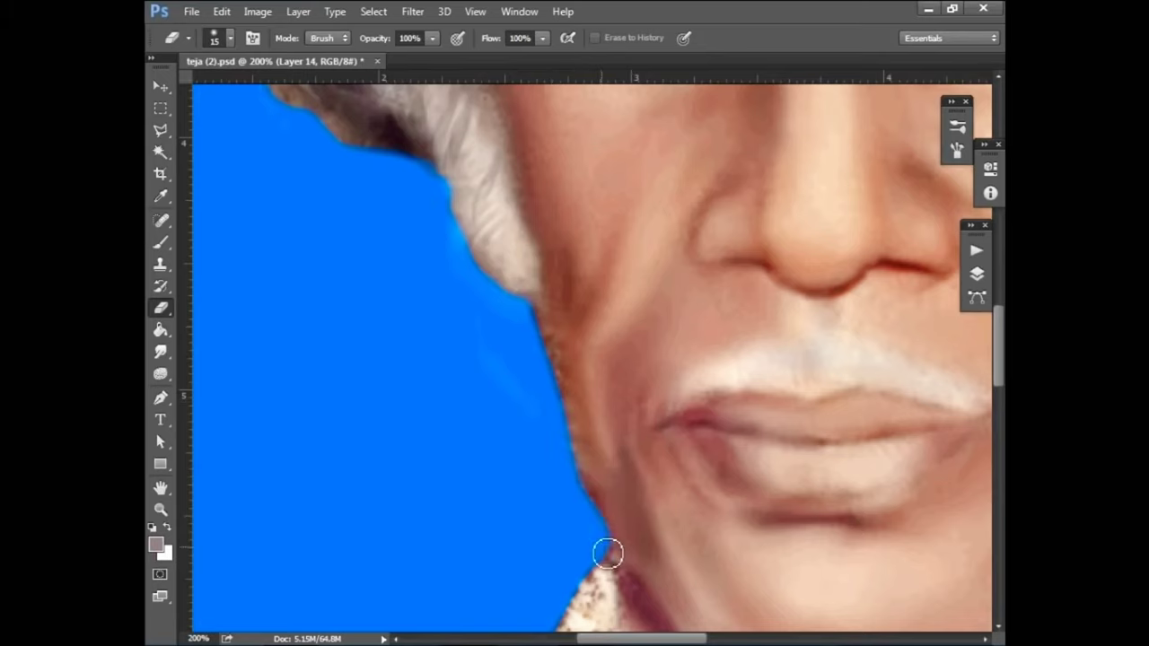
# With a larger eraser, clean the top hair outline against the blue backdrop
pyautogui.moveTo(439, 198); pyautogui.dragTo(575, 436)
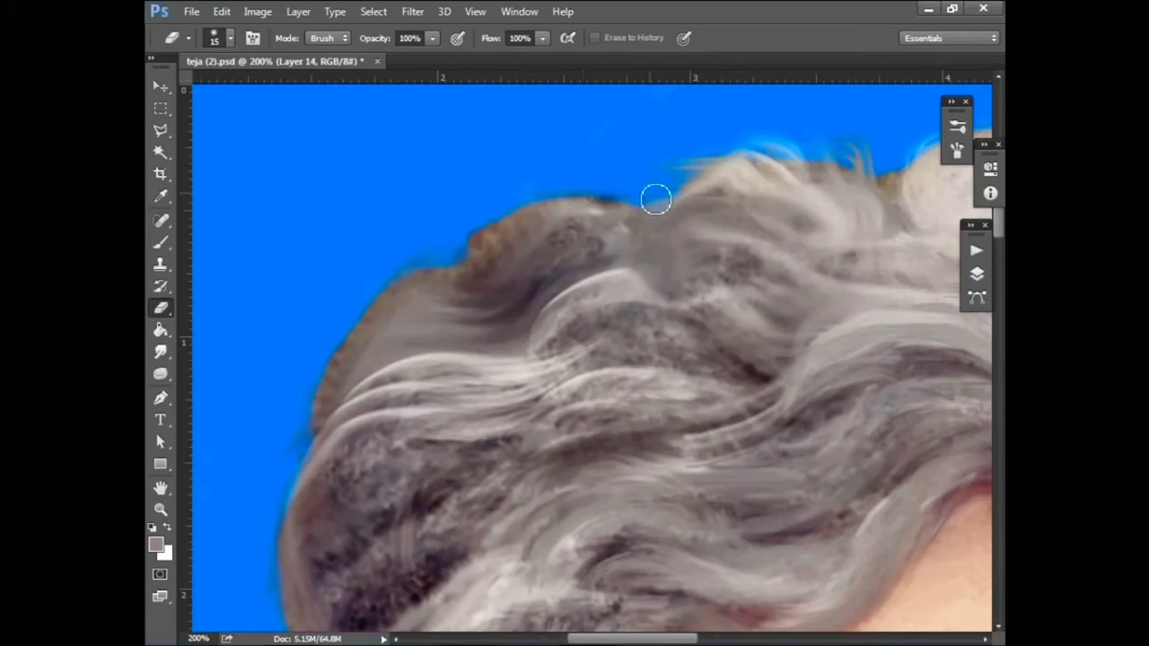
pyautogui.press(']')
pyautogui.moveTo(410, 248); pyautogui.dragTo(316, 408)
pyautogui.press(']')
pyautogui.press(']')
pyautogui.press(']')
pyautogui.moveTo(706, 144); pyautogui.dragTo(347, 206)
pyautogui.moveTo(437, 229)
pyautogui.mouseDown()
pyautogui.moveTo(641, 218)
pyautogui.moveTo(671, 168)
pyautogui.moveTo(760, 215)
pyautogui.moveTo(859, 295)
pyautogui.mouseUp()
pyautogui.hotkey('ctrl', '-')
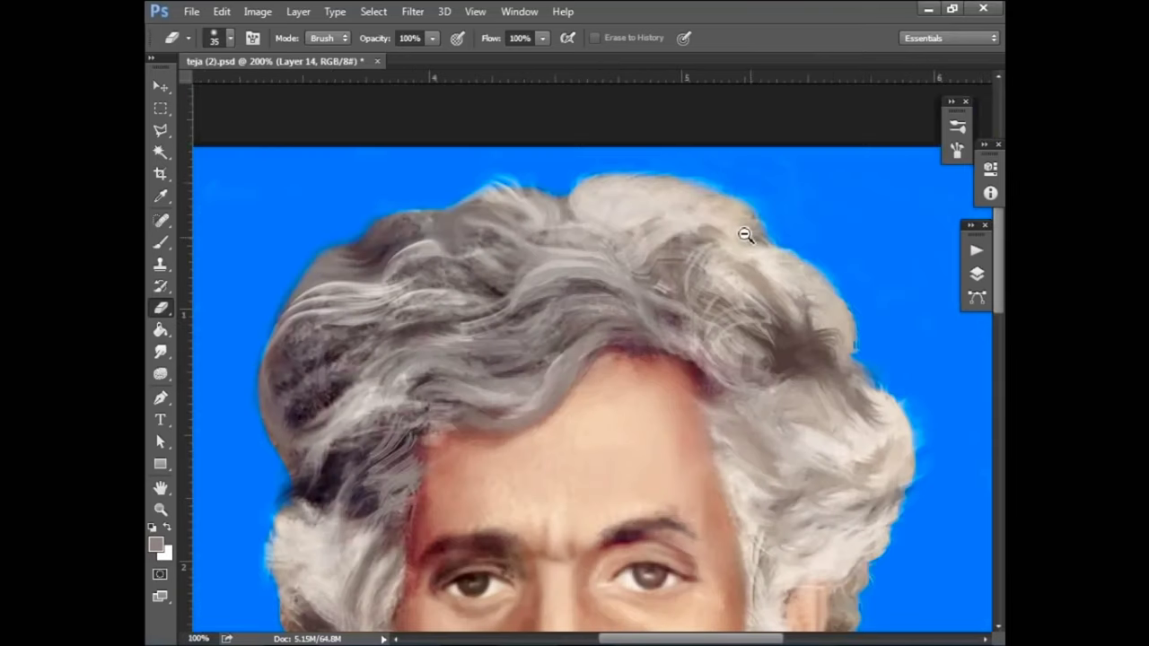
pyautogui.moveTo(744, 236)
pyautogui.mouseDown()
pyautogui.moveTo(443, 262)
pyautogui.moveTo(471, 244)
pyautogui.mouseUp()
pyautogui.keyDown('ctrl'); pyautogui.click(414, 370); pyautogui.keyUp('ctrl')
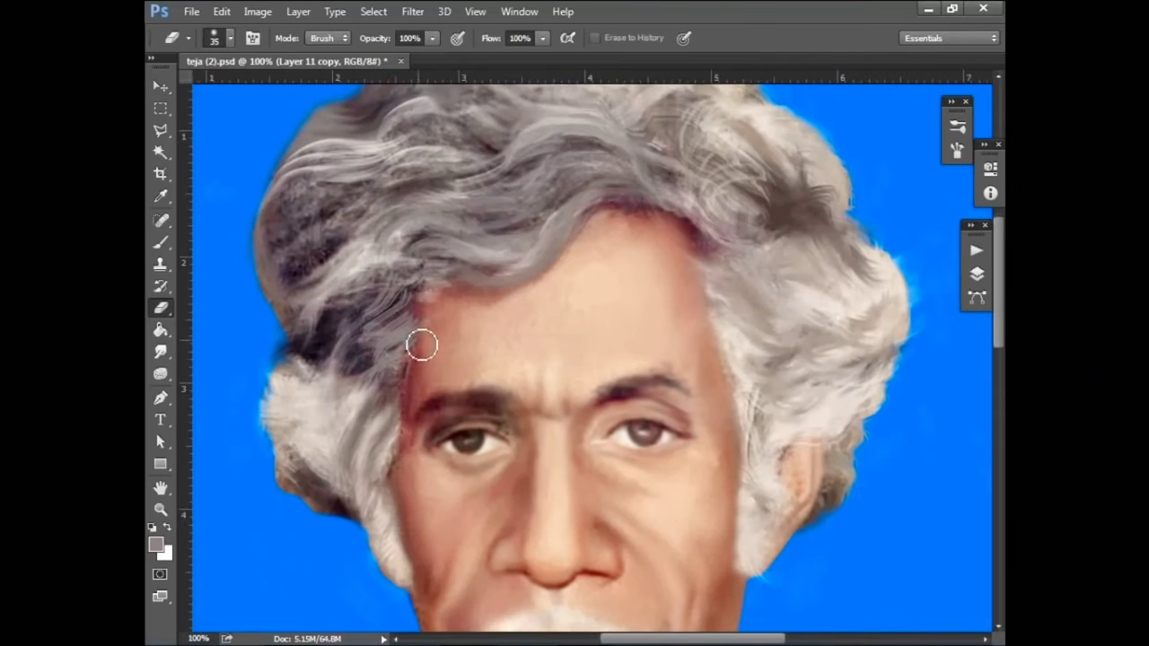
# Smear dark hair strands downward on Layer 11 copy, undoing an accidental layer move
pyautogui.press('r')
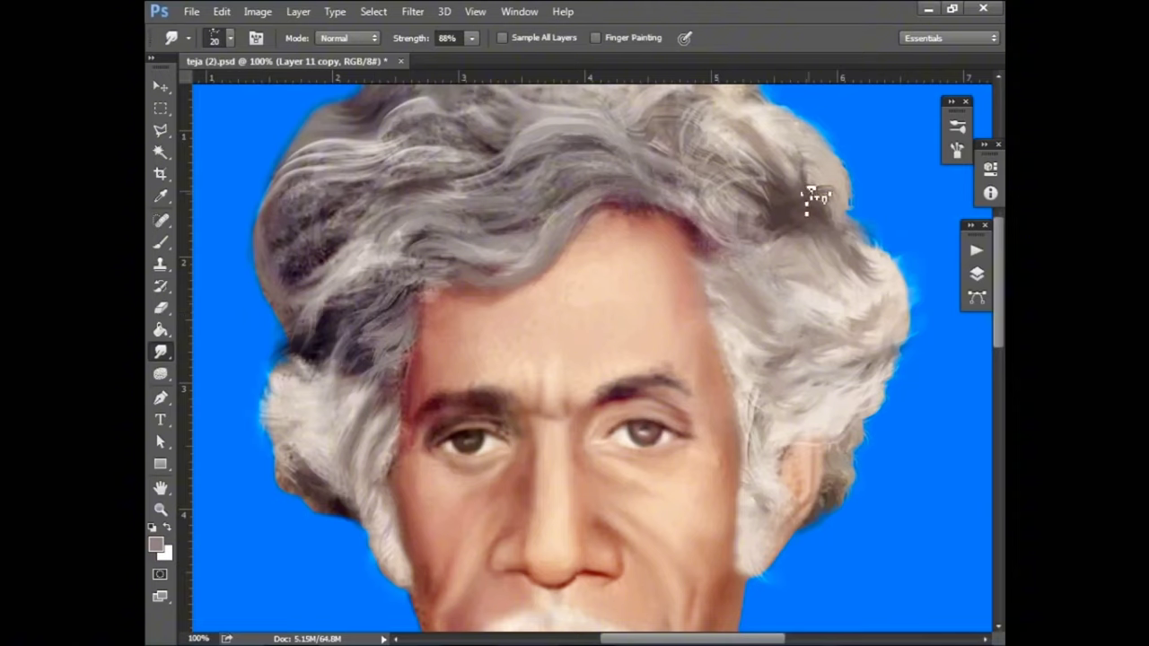
pyautogui.scroll(1, 848, 225)
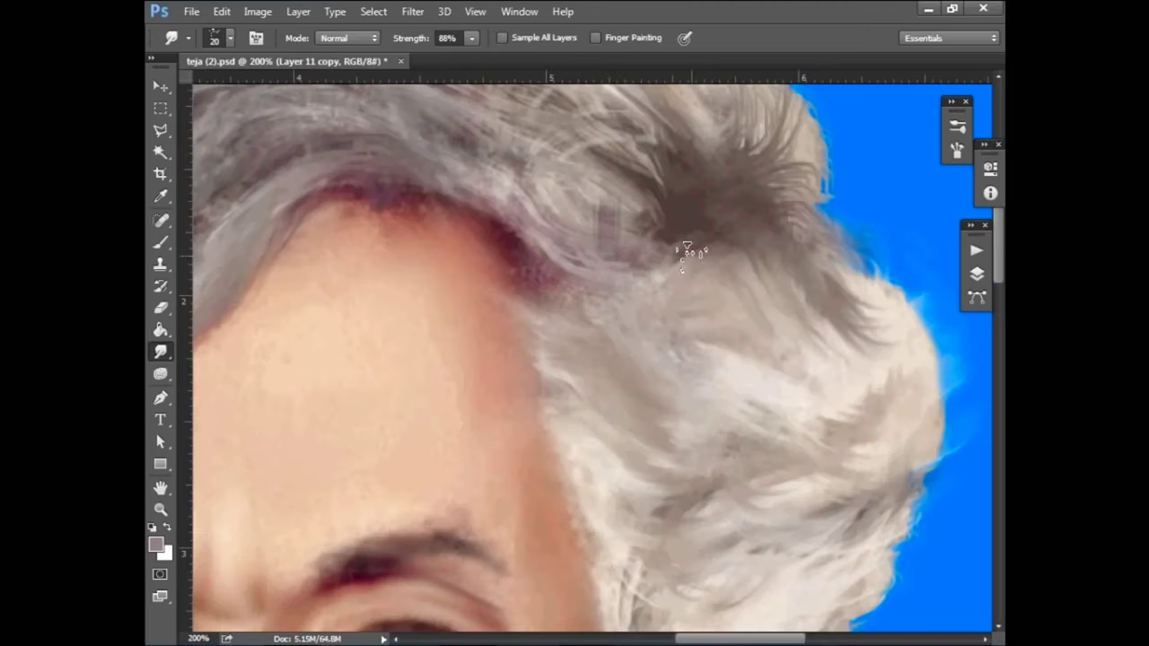
pyautogui.moveTo(686, 247)
pyautogui.mouseDown()
pyautogui.moveTo(704, 323)
pyautogui.moveTo(584, 298)
pyautogui.mouseUp()
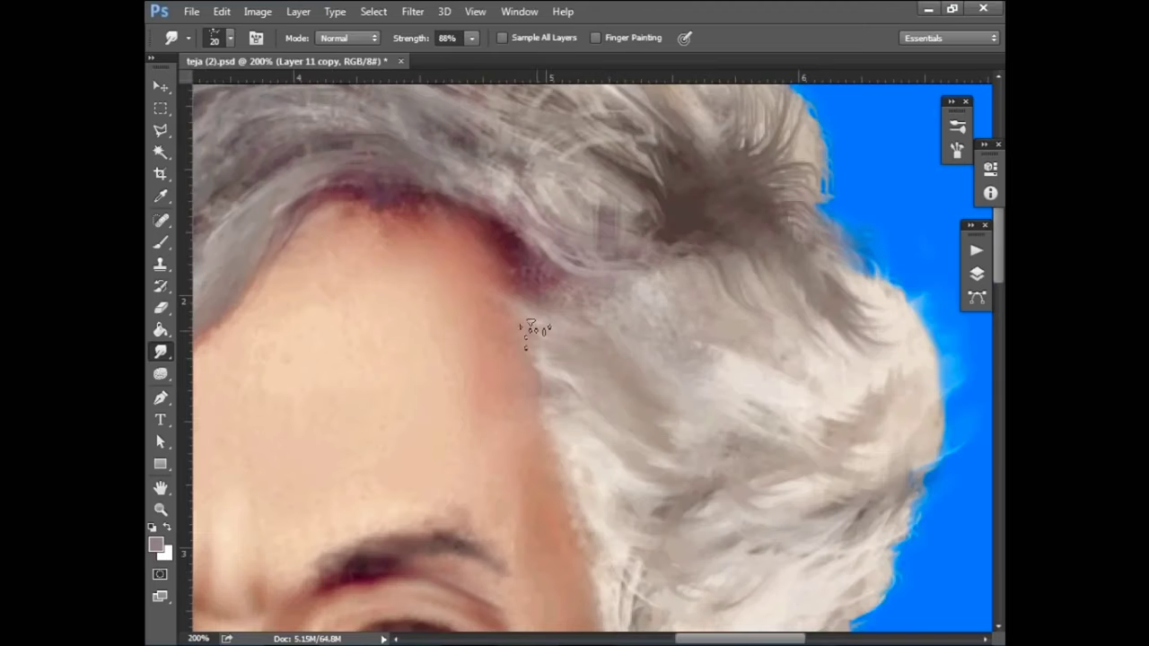
pyautogui.press('v')
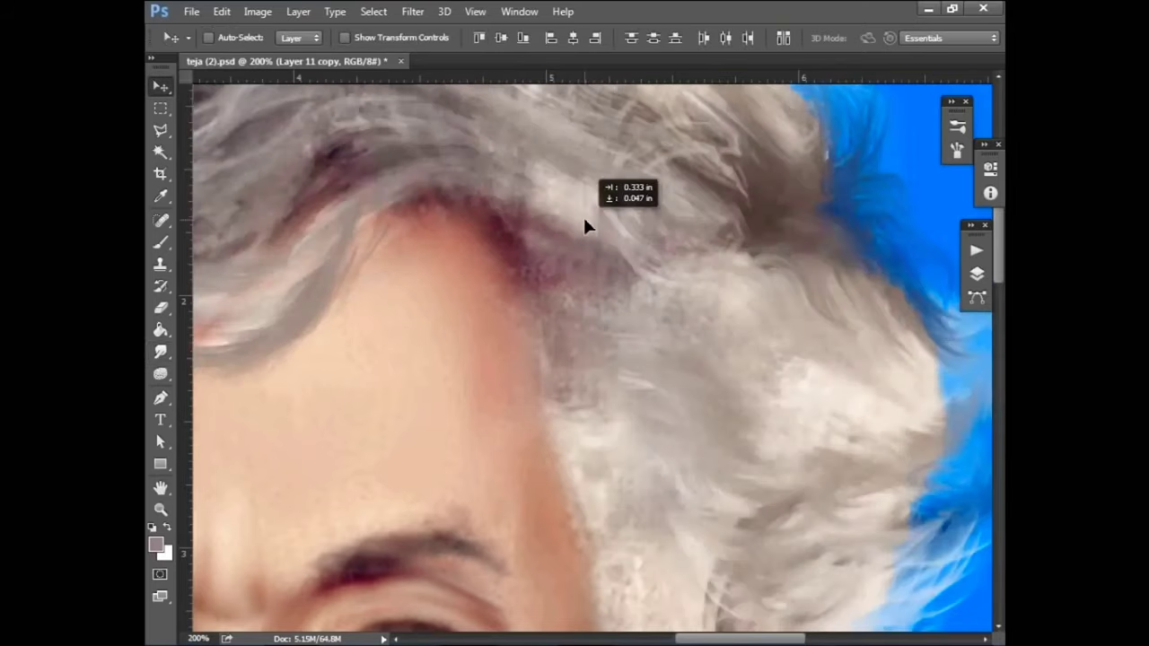
pyautogui.moveTo(584, 225); pyautogui.dragTo(305, 449)
pyautogui.hotkey('ctrl', 'z')
pyautogui.press('r')
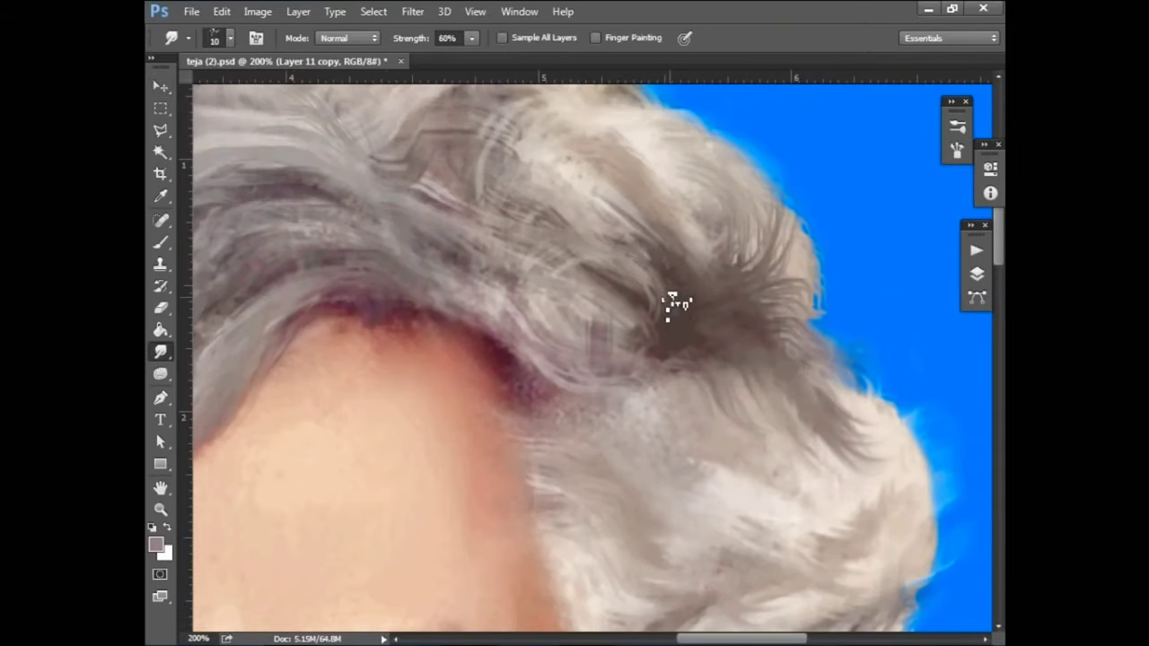
pyautogui.moveTo(287, 117); pyautogui.dragTo(530, 289)
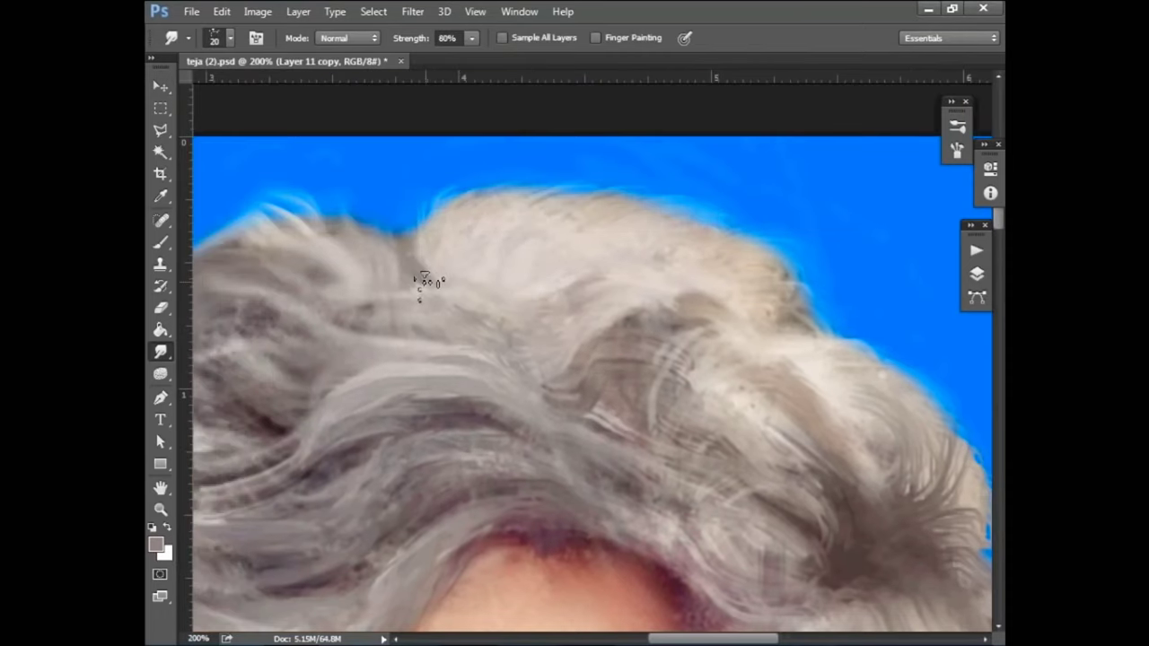
pyautogui.moveTo(249, 215); pyautogui.dragTo(541, 209)
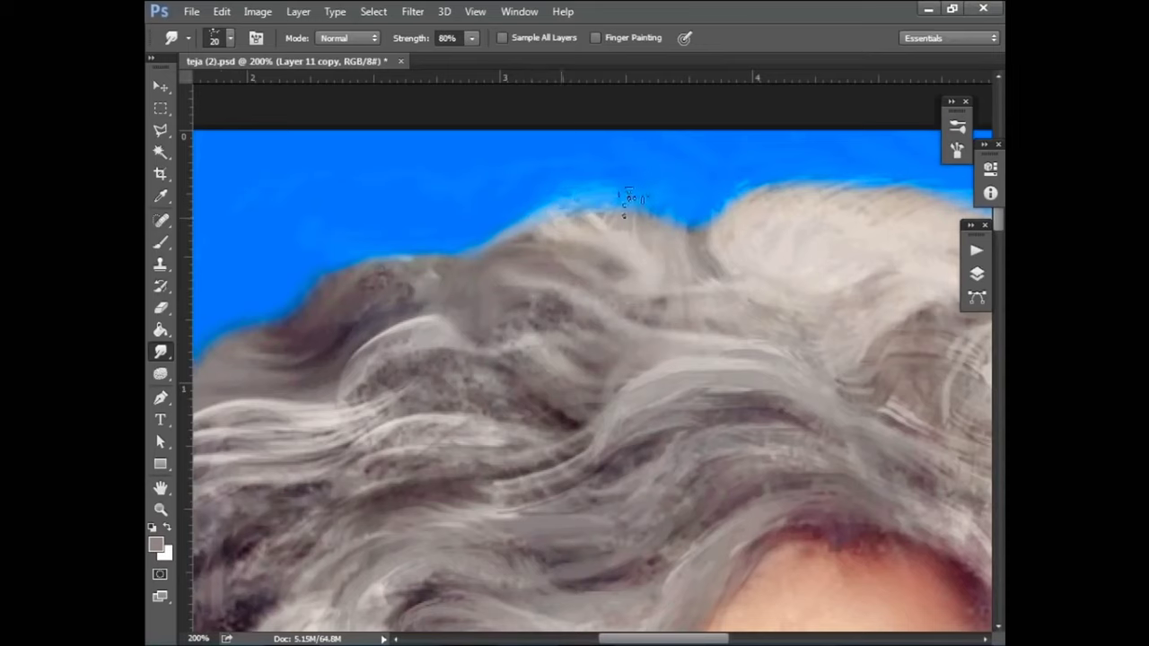
pyautogui.moveTo(350, 262); pyautogui.dragTo(532, 184)
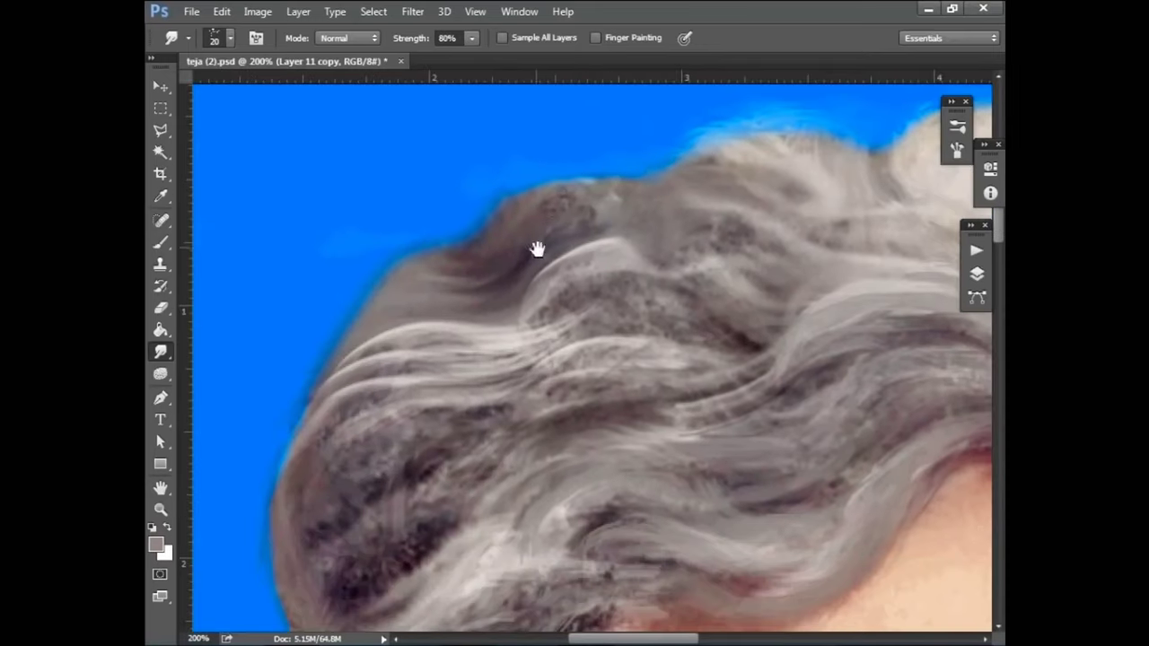
# Make Layer 14 active and smudge the hair strands beside the eye
pyautogui.press('v')
pyautogui.rightClick(526, 227)
pyautogui.click(575, 244)
pyautogui.press('r')
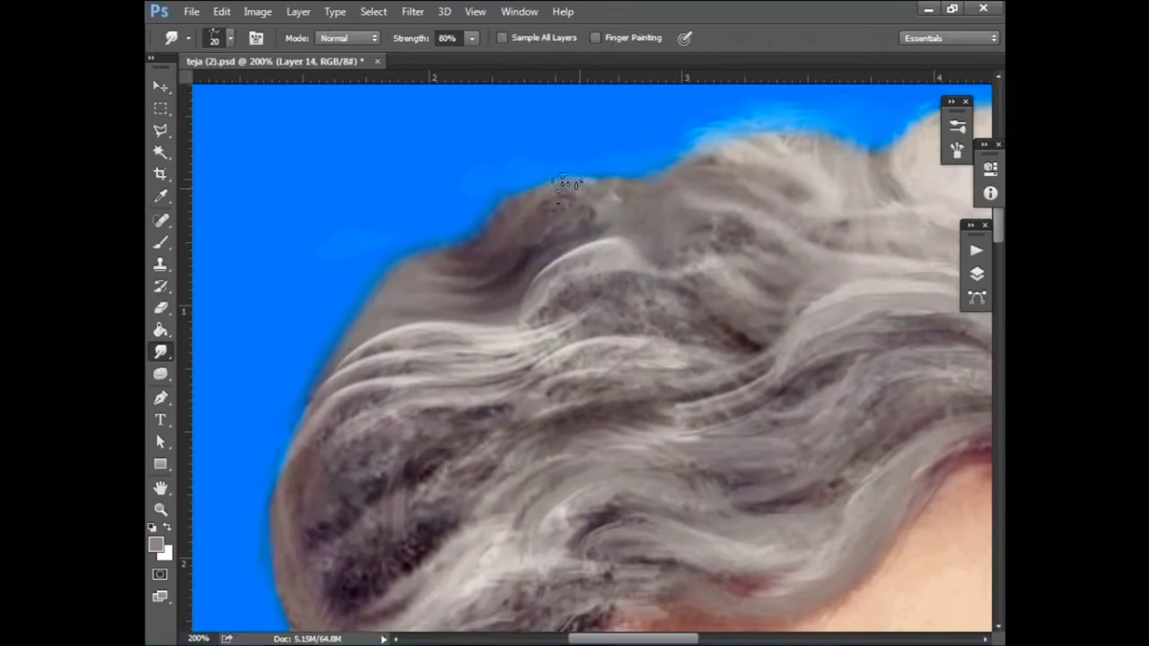
pyautogui.press('t')
pyautogui.press('r')
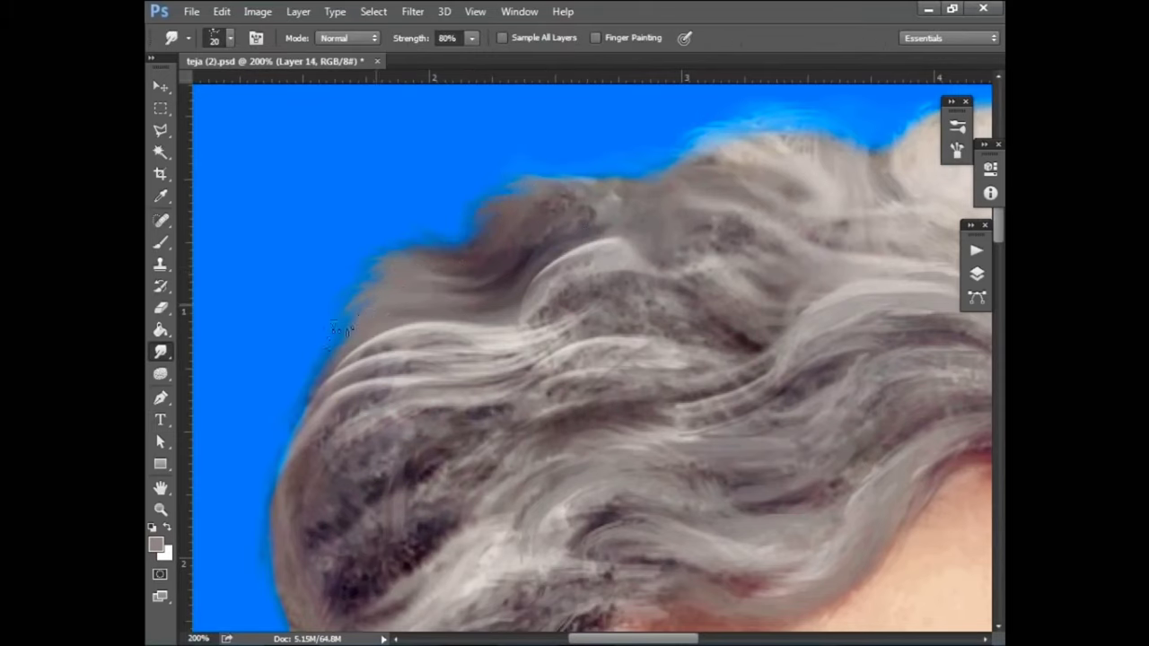
pyautogui.moveTo(350, 336); pyautogui.dragTo(476, 148)
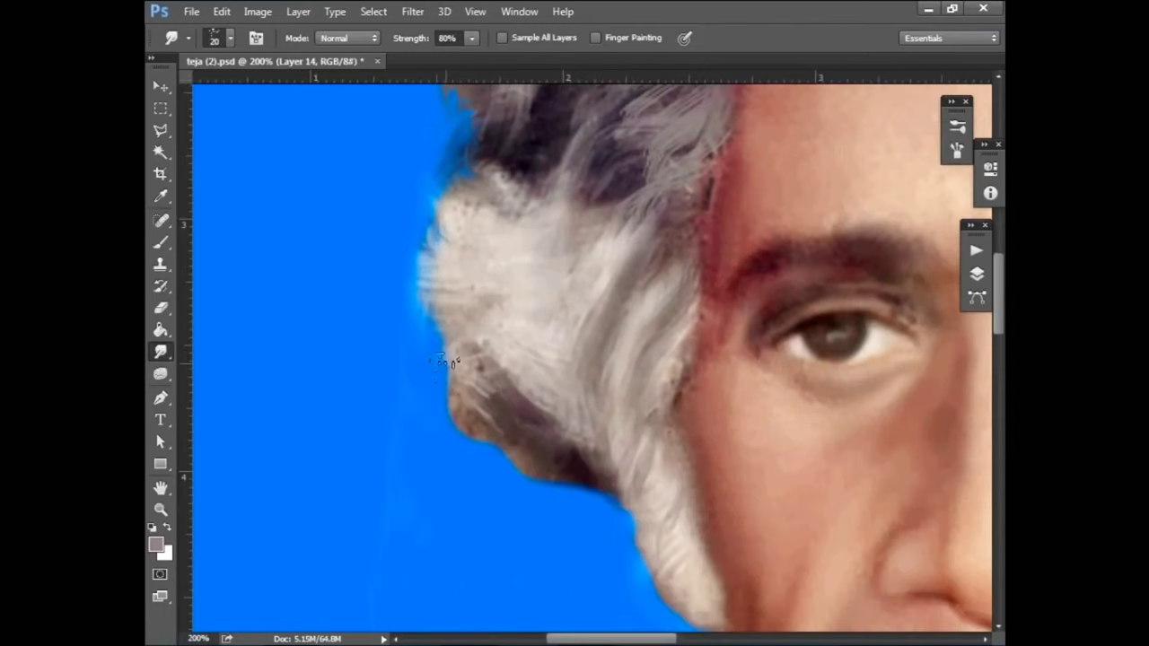
pyautogui.moveTo(608, 500); pyautogui.dragTo(585, 454)
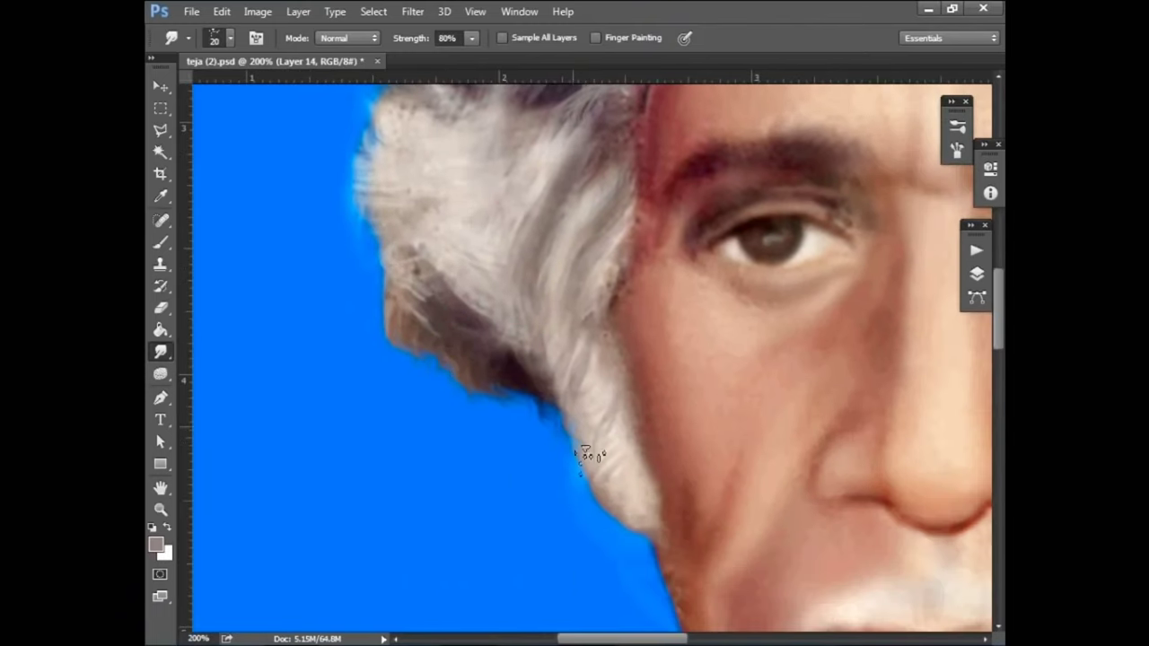
pyautogui.moveTo(602, 334)
pyautogui.mouseDown()
pyautogui.moveTo(556, 314)
pyautogui.moveTo(700, 479)
pyautogui.moveTo(692, 493)
pyautogui.mouseUp()
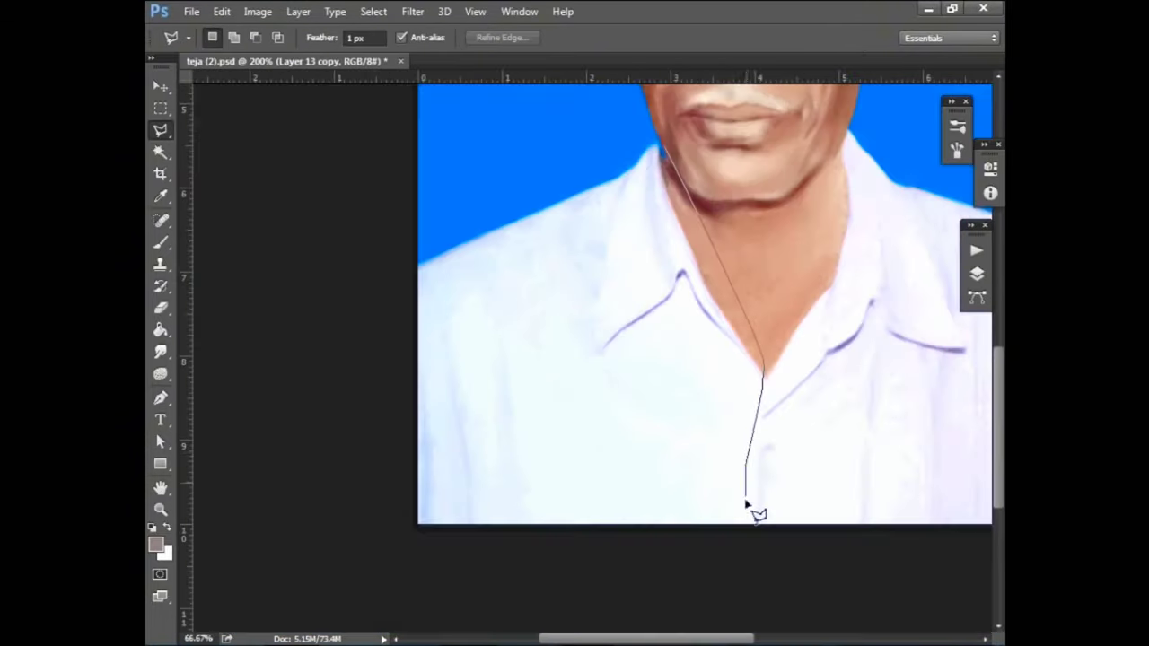
# Nudge the selected piece with Free Transform, then erase stray jaw pixels on Layer 13 copy
pyautogui.hotkey('ctrl', 't')
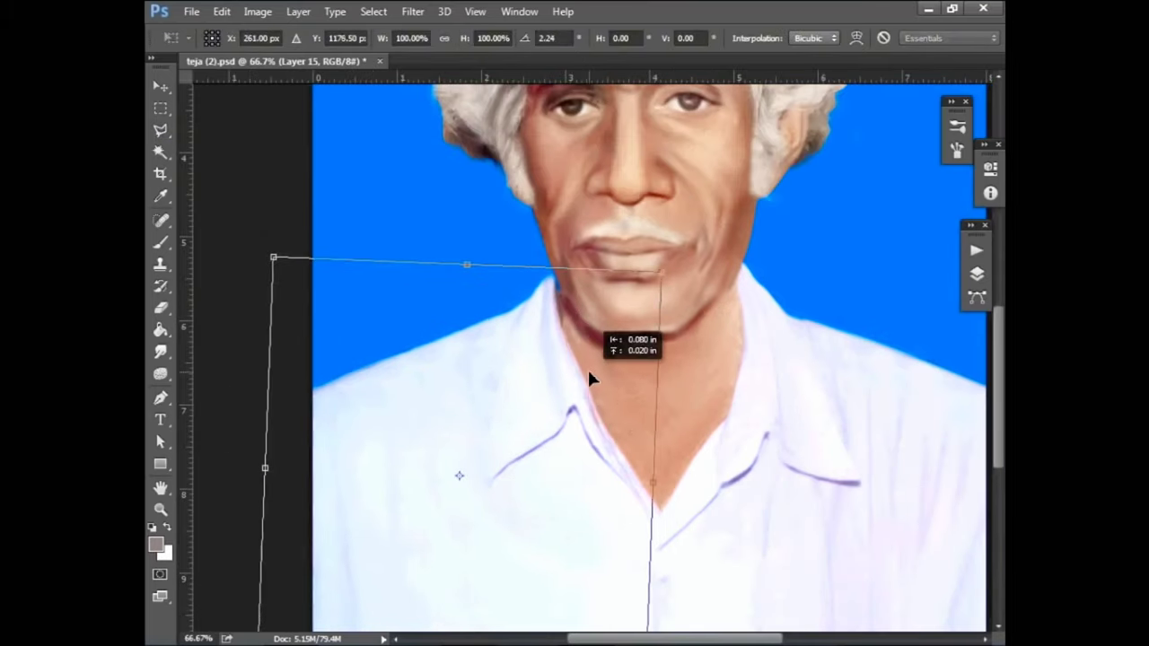
pyautogui.moveTo(587, 367); pyautogui.dragTo(593, 365)
pyautogui.press('Return')
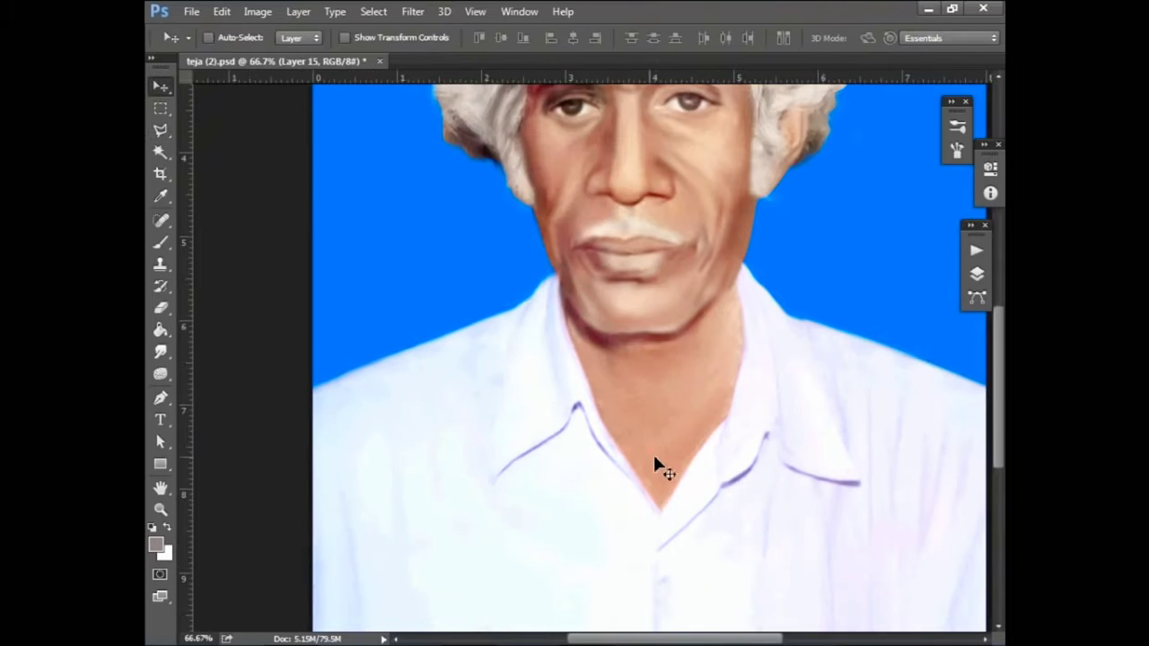
pyautogui.press('e')
pyautogui.keyDown('ctrl'); pyautogui.click(577, 276); pyautogui.keyUp('ctrl')
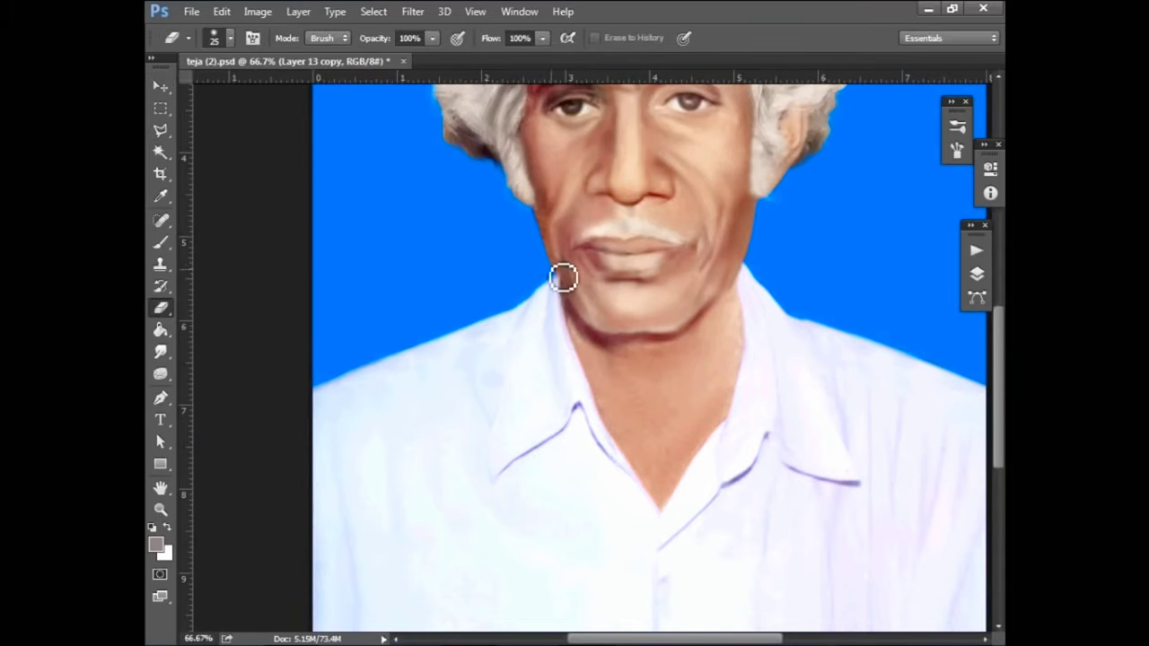
pyautogui.moveTo(564, 278); pyautogui.dragTo(556, 289)
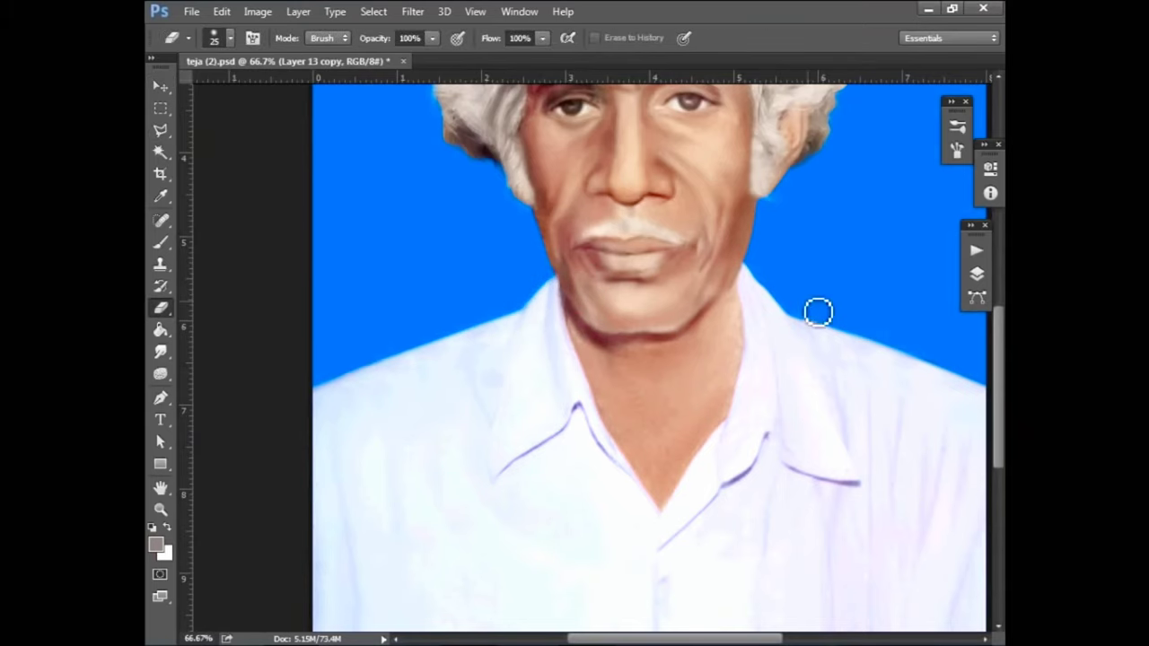
# Make Layer 14 active, zoom in on the face and switch to the Move tool
pyautogui.moveTo(818, 310); pyautogui.dragTo(616, 308)
pyautogui.keyDown('ctrl'); pyautogui.rightClick(489, 354); pyautogui.keyUp('ctrl')
pyautogui.click(521, 365)
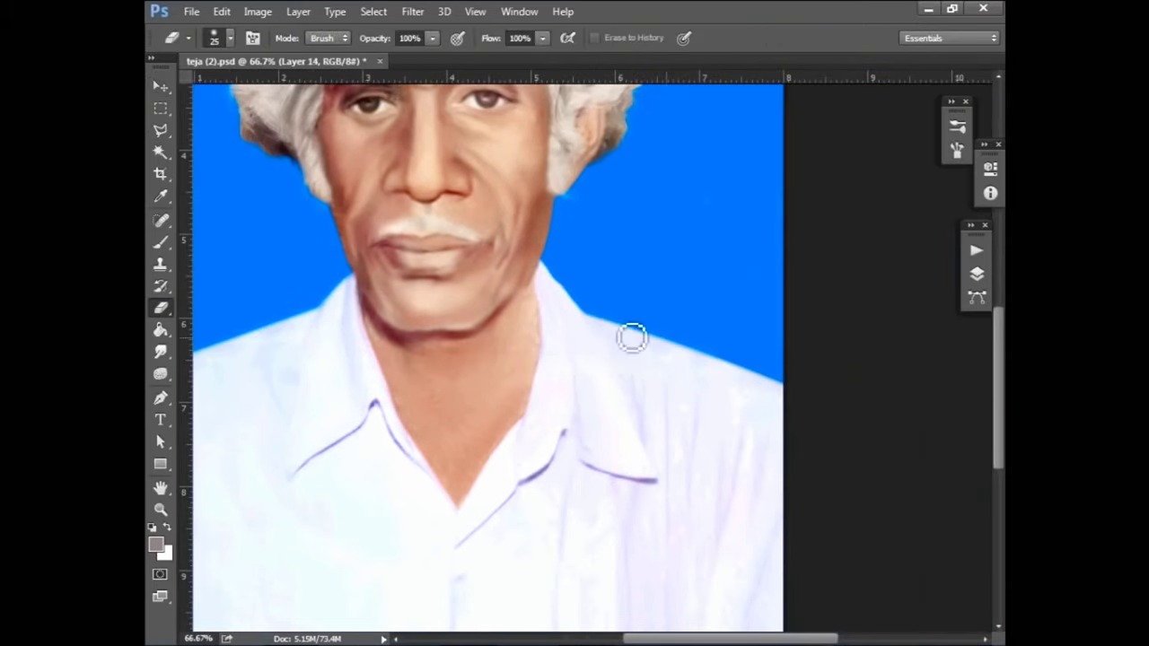
pyautogui.moveTo(488, 218); pyautogui.dragTo(584, 262)
pyautogui.keyDown('alt'); pyautogui.click(591, 250); pyautogui.keyUp('alt')
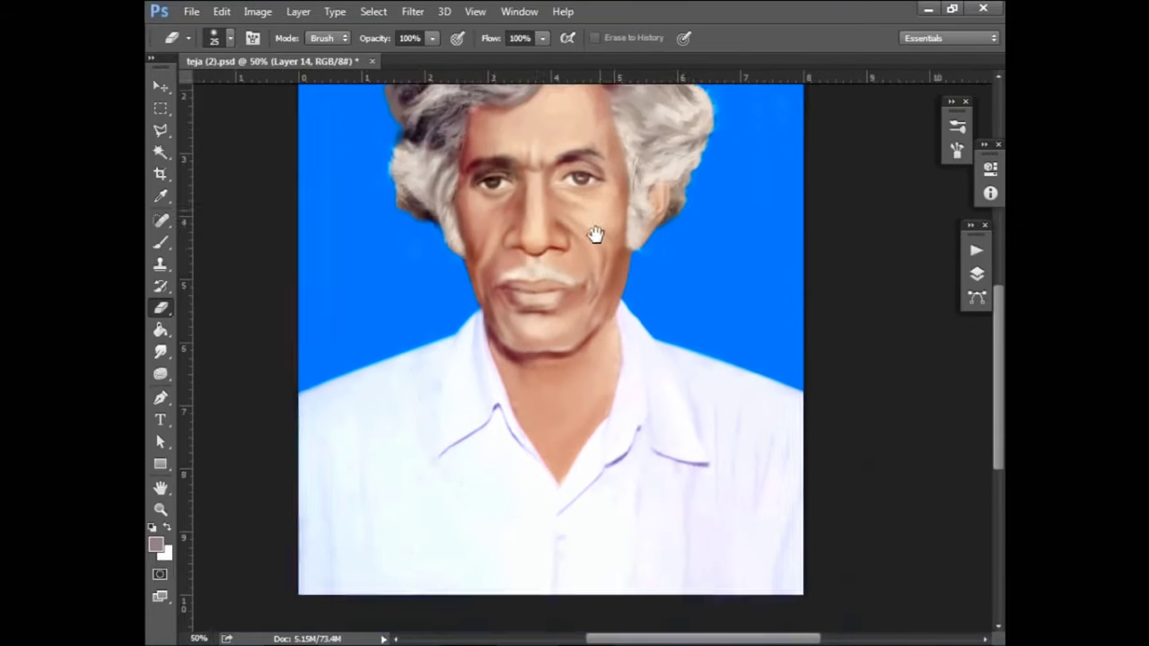
pyautogui.keyDown('ctrl'); pyautogui.click(564, 192); pyautogui.keyUp('ctrl')
pyautogui.moveTo(777, 416); pyautogui.dragTo(691, 345)
# Try Render Clouds on the backdrop, undo the grey result, and pick the background copy layer
pyautogui.hotkey('alt', ']')
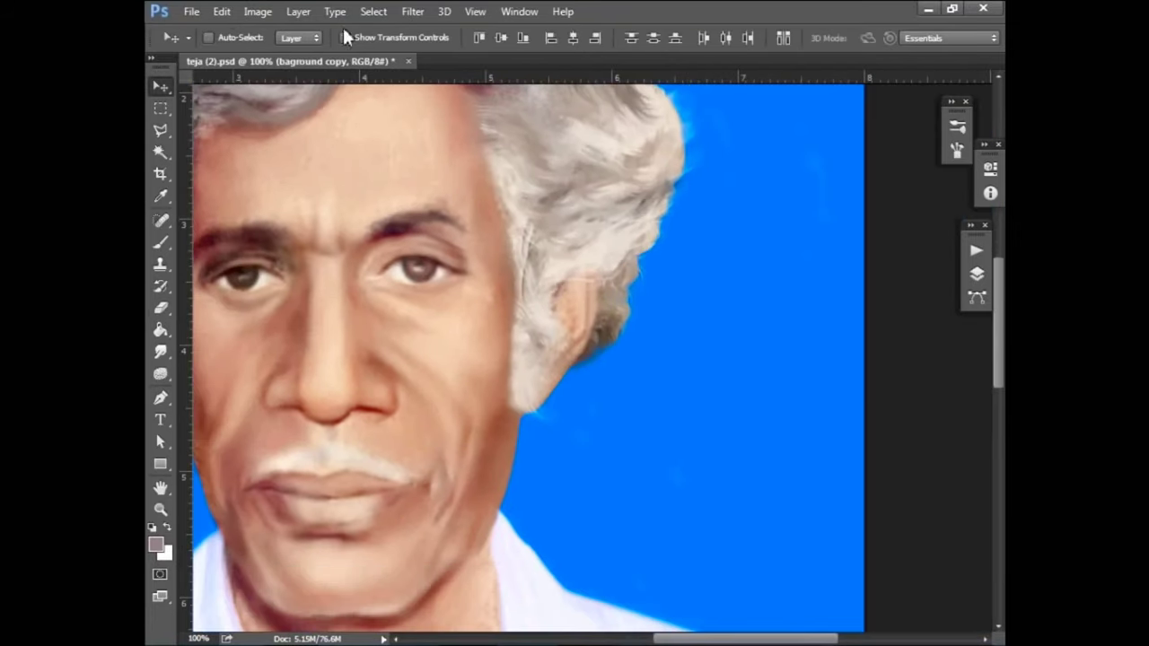
pyautogui.click(413, 11)
pyautogui.click(732, 416)
pyautogui.hotkey('ctrl', 'z')
pyautogui.rightClick(711, 307)
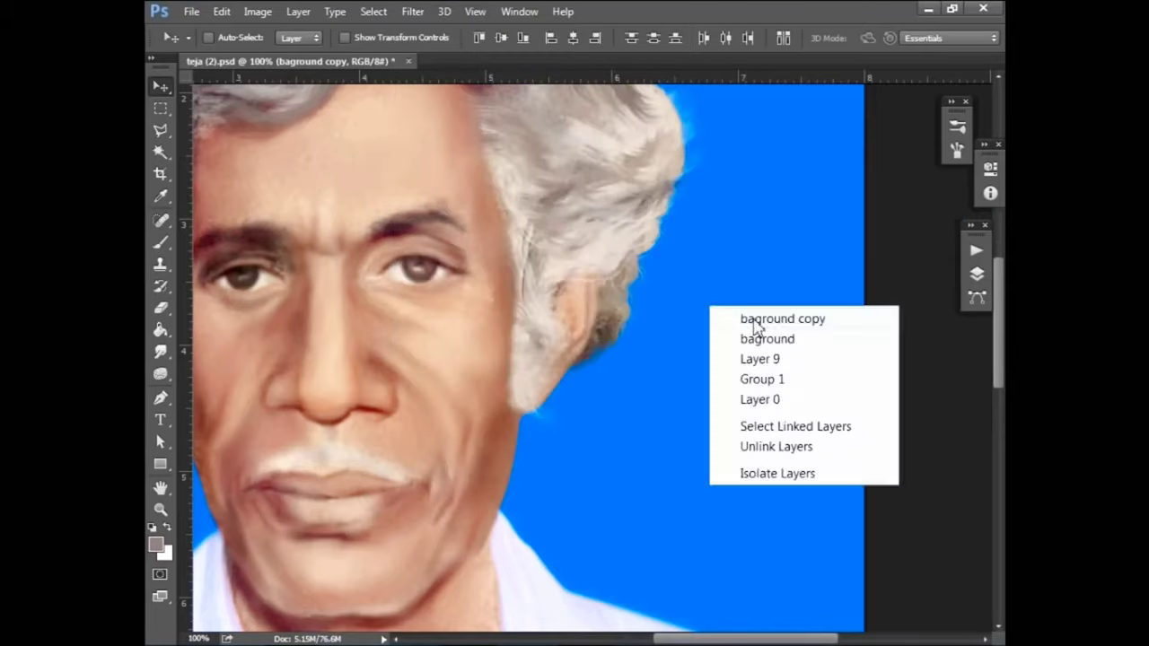
# Render Difference Clouds twice for pink-violet mottling, zoom out, and select Layer 11 copy
pyautogui.click(413, 11)
pyautogui.click(729, 438)
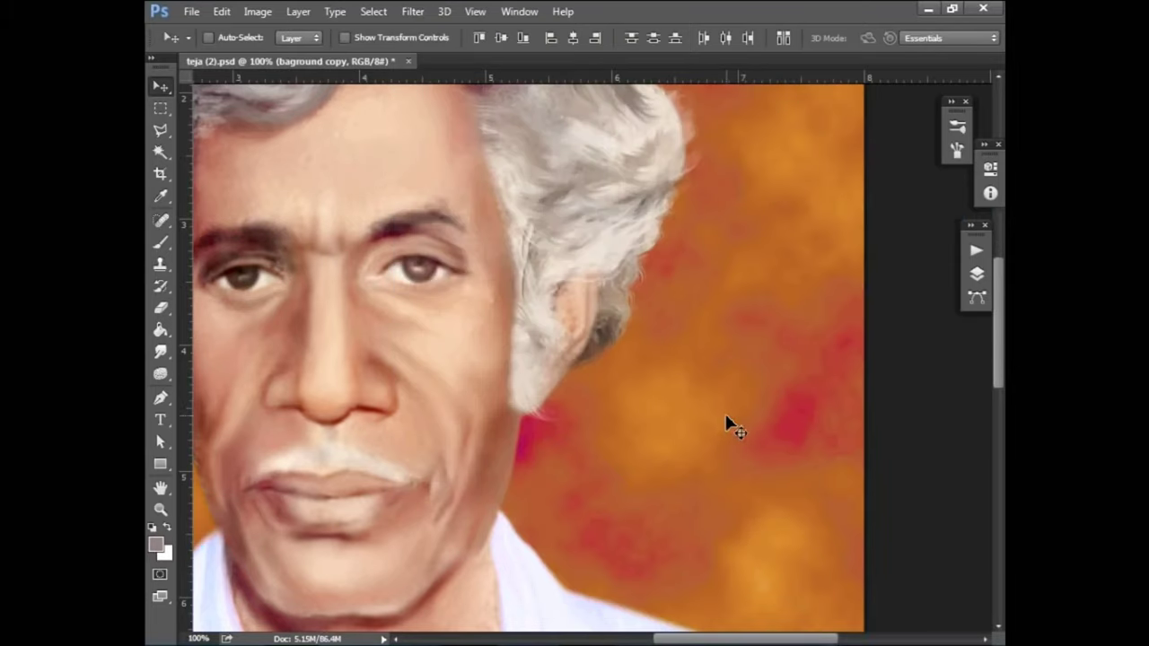
pyautogui.hotkey('ctrl', 'f')
pyautogui.hotkey('ctrl', 'f')
pyautogui.hotkey('ctrl', '-')
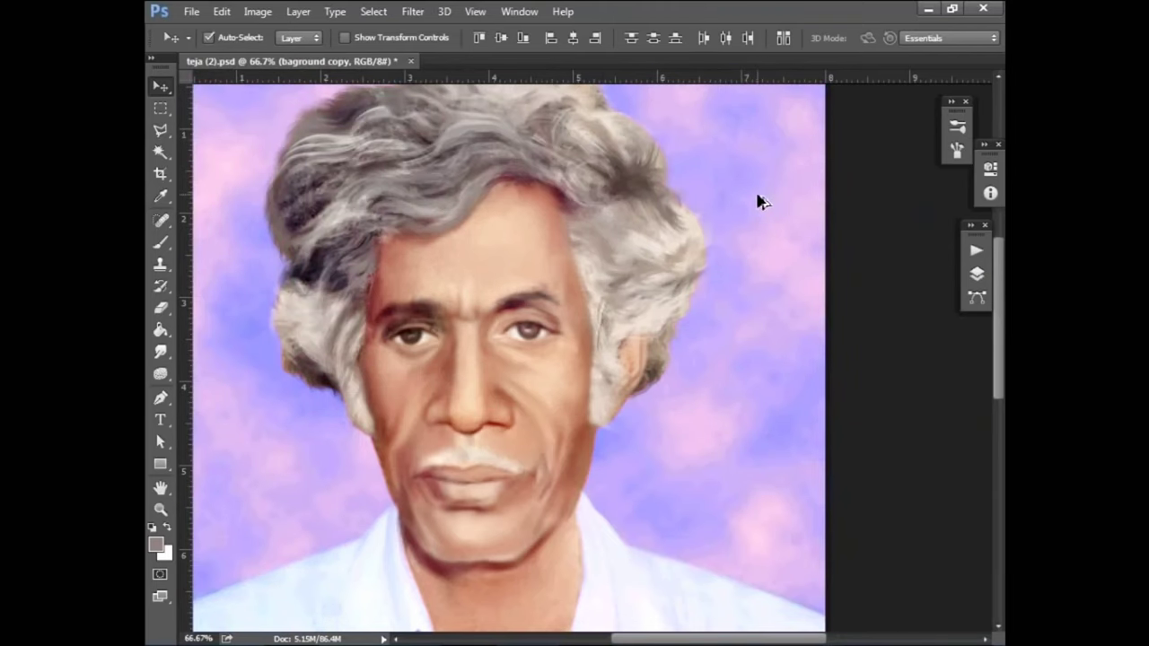
pyautogui.press('F7')
pyautogui.click(817, 330)
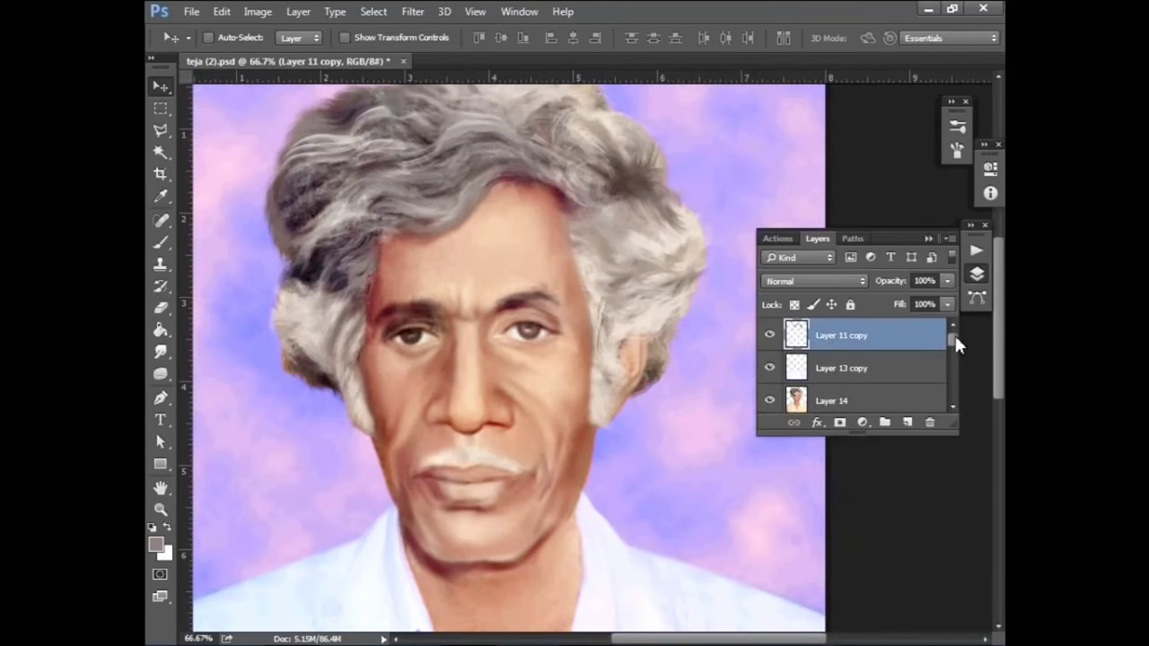
pyautogui.press('F7')
# Shift the backdrop's midtones toward blue with Color Balance and apply a Box Blur
pyautogui.hotkey('ctrl', 'b')
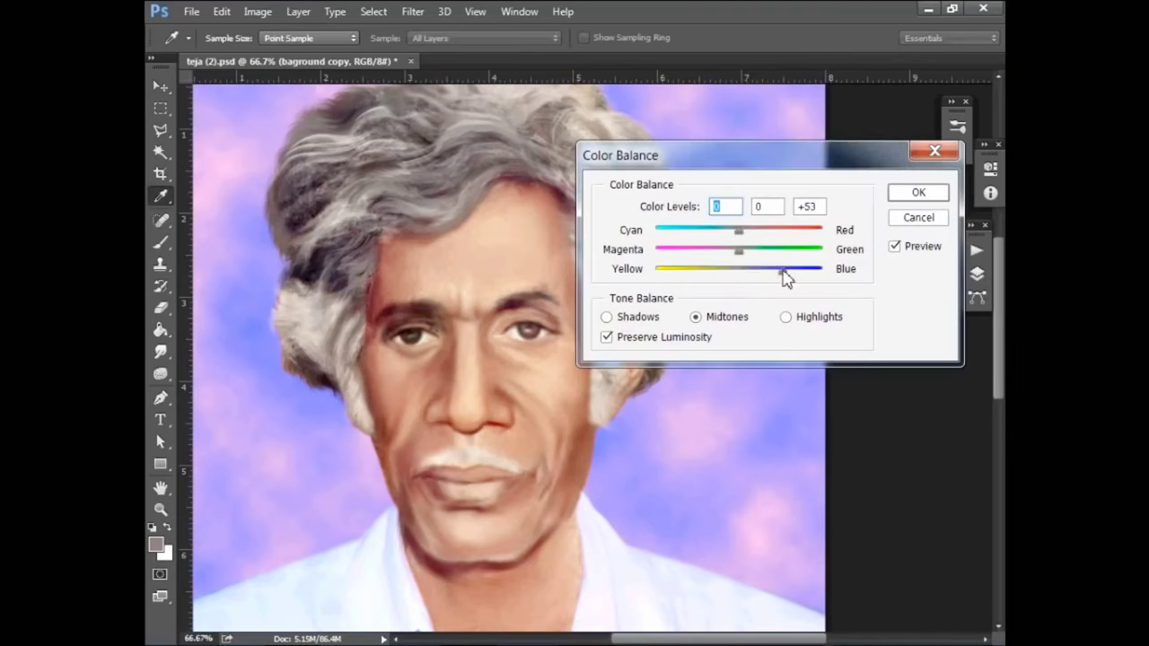
pyautogui.moveTo(738, 230); pyautogui.dragTo(663, 230)
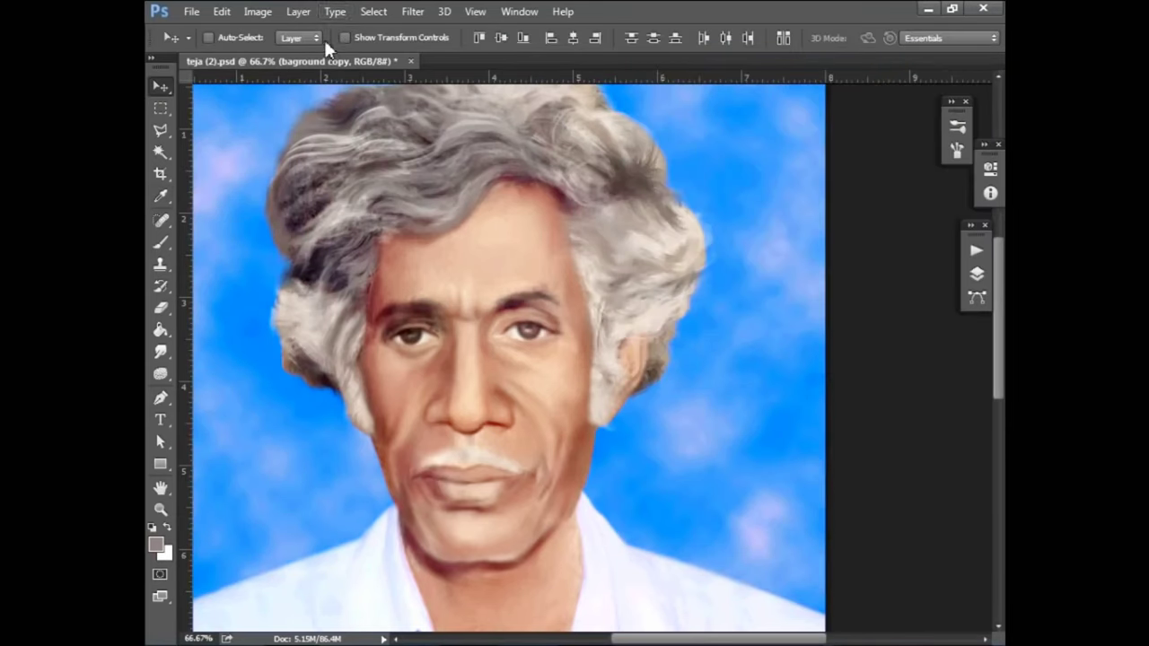
pyautogui.click(413, 10)
pyautogui.click(748, 303)
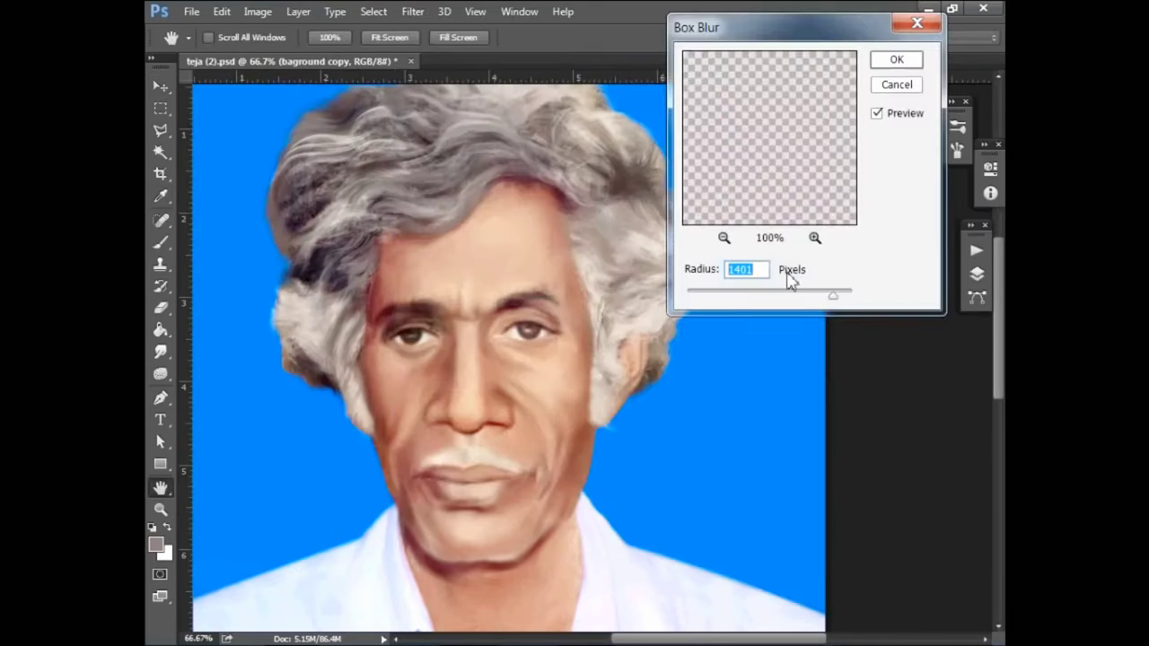
pyautogui.moveTo(787, 290); pyautogui.dragTo(727, 296)
# Load the 458 px textured brush preset and pick blue from the swatches
pyautogui.press('b')
pyautogui.rightClick(435, 146)
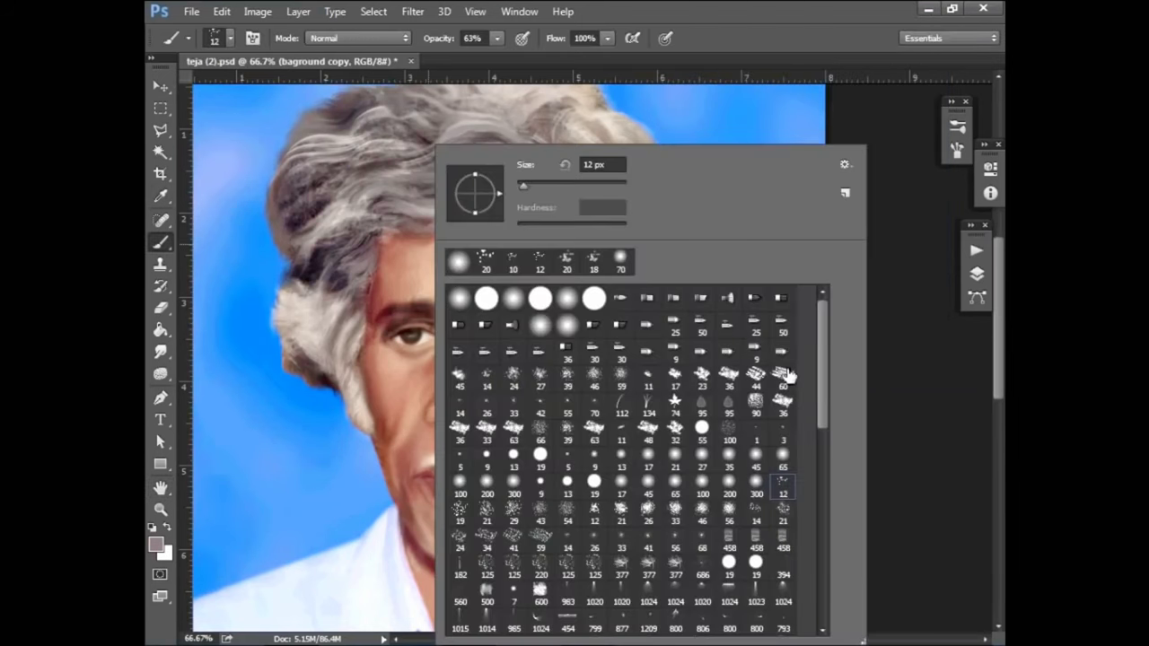
pyautogui.scroll(-1, 825, 415)
pyautogui.click(783, 380)
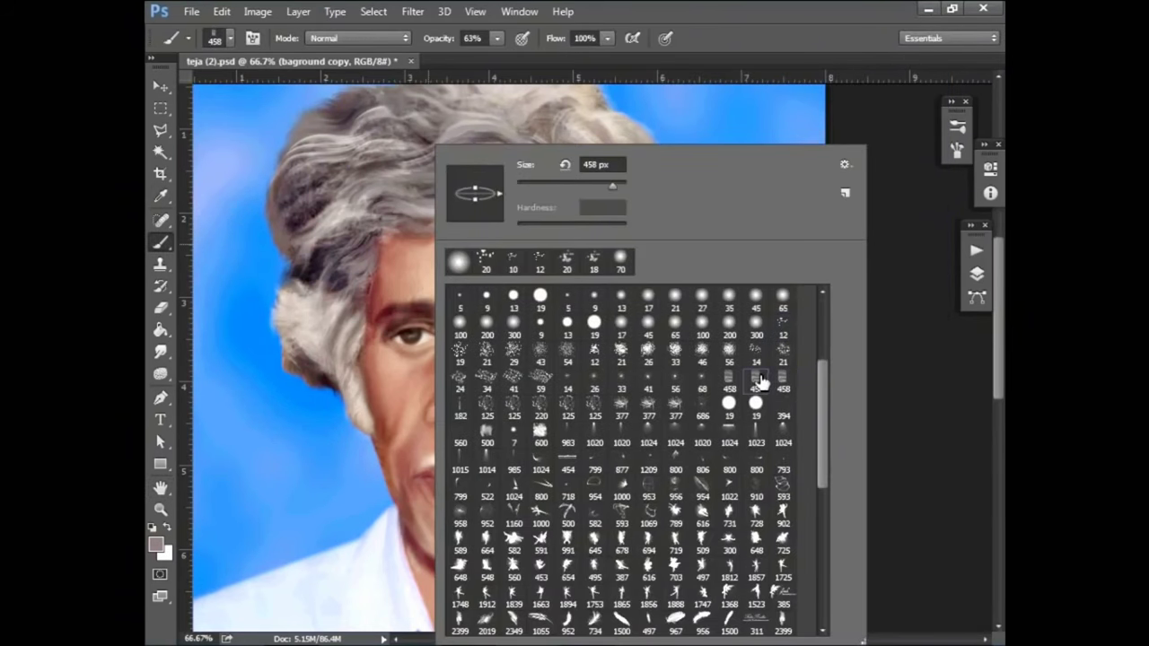
pyautogui.press('Return')
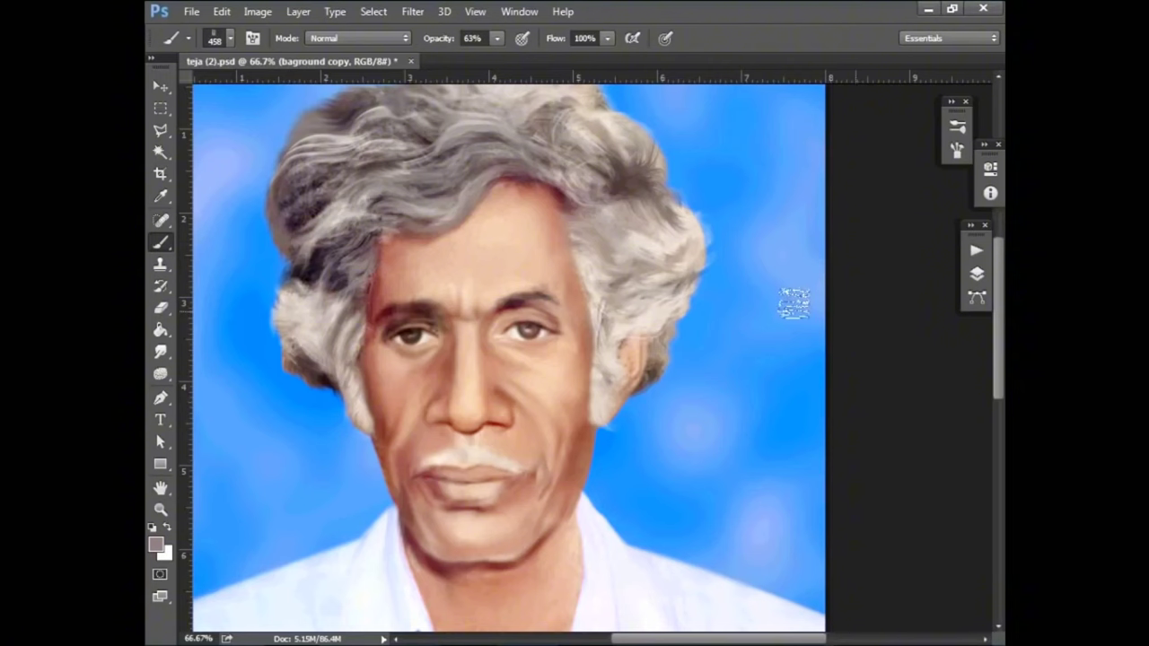
pyautogui.press('F6')
pyautogui.click(837, 360)
pyautogui.click(847, 431)
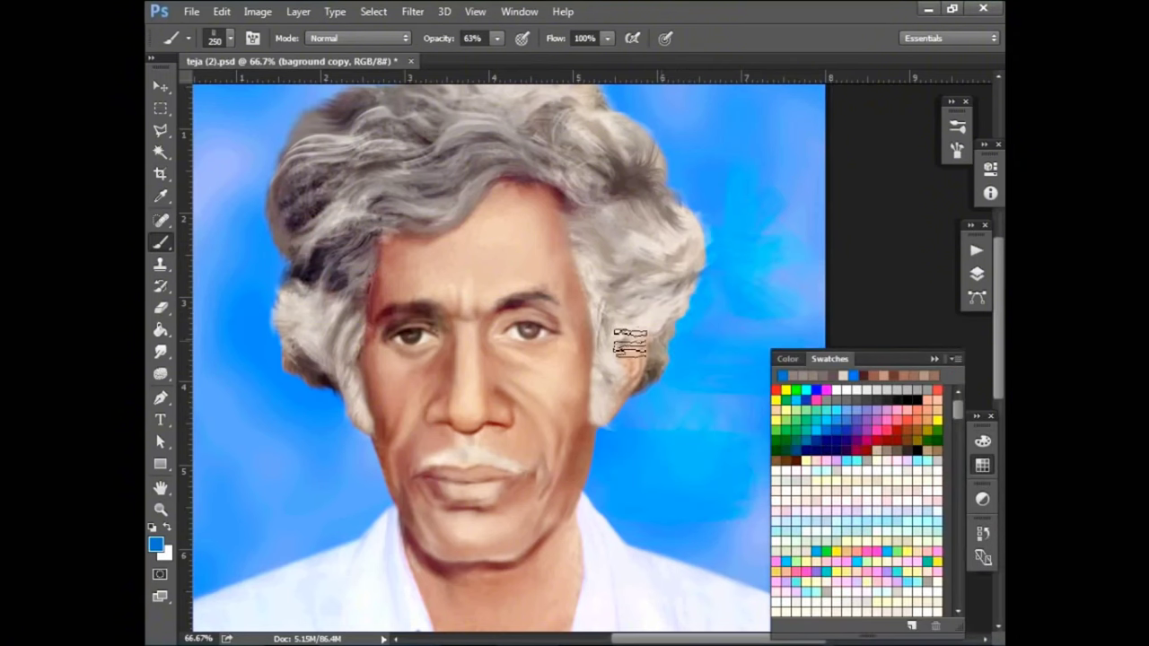
# Paint deep blue strokes over the left and upper-right background, enlarging the brush to 600 px
pyautogui.moveTo(326, 499); pyautogui.dragTo(316, 431)
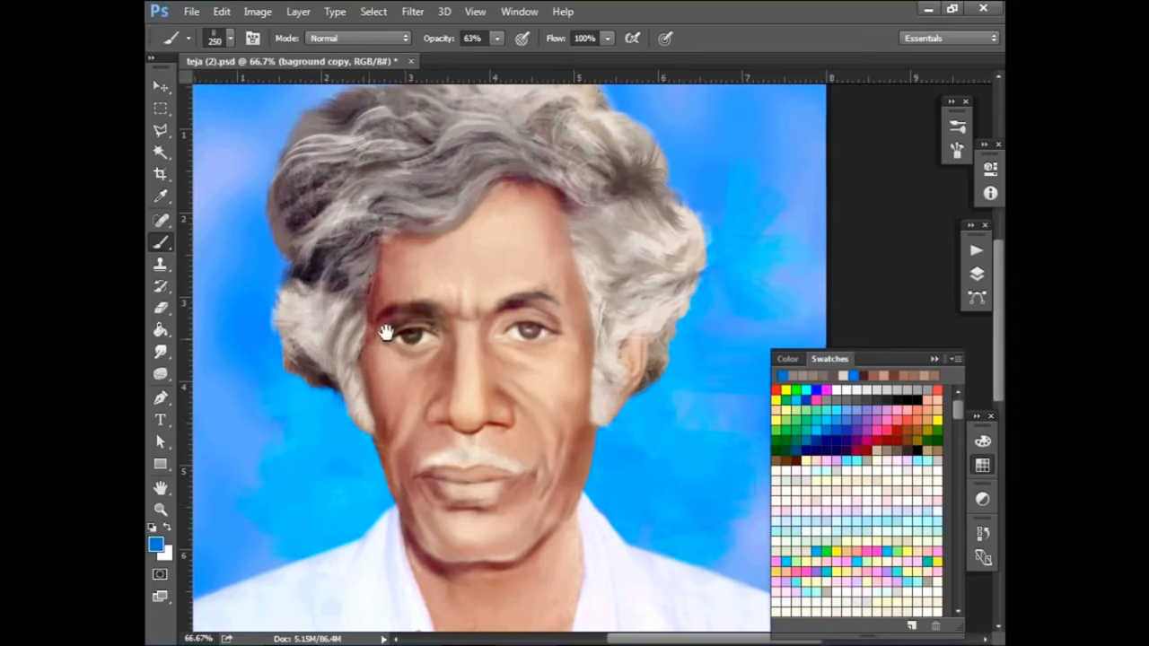
pyautogui.scroll(-3, 316, 430)
pyautogui.hscroll(-2, 316, 431)
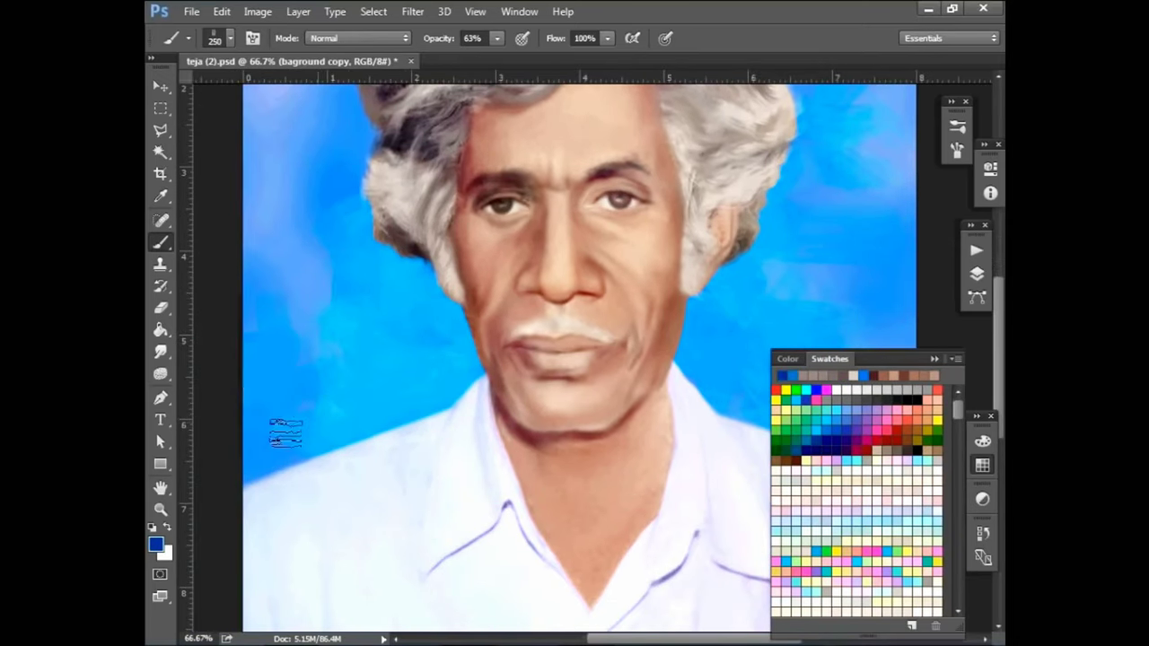
pyautogui.scroll(4, 331, 284)
pyautogui.moveTo(330, 284); pyautogui.dragTo(261, 395)
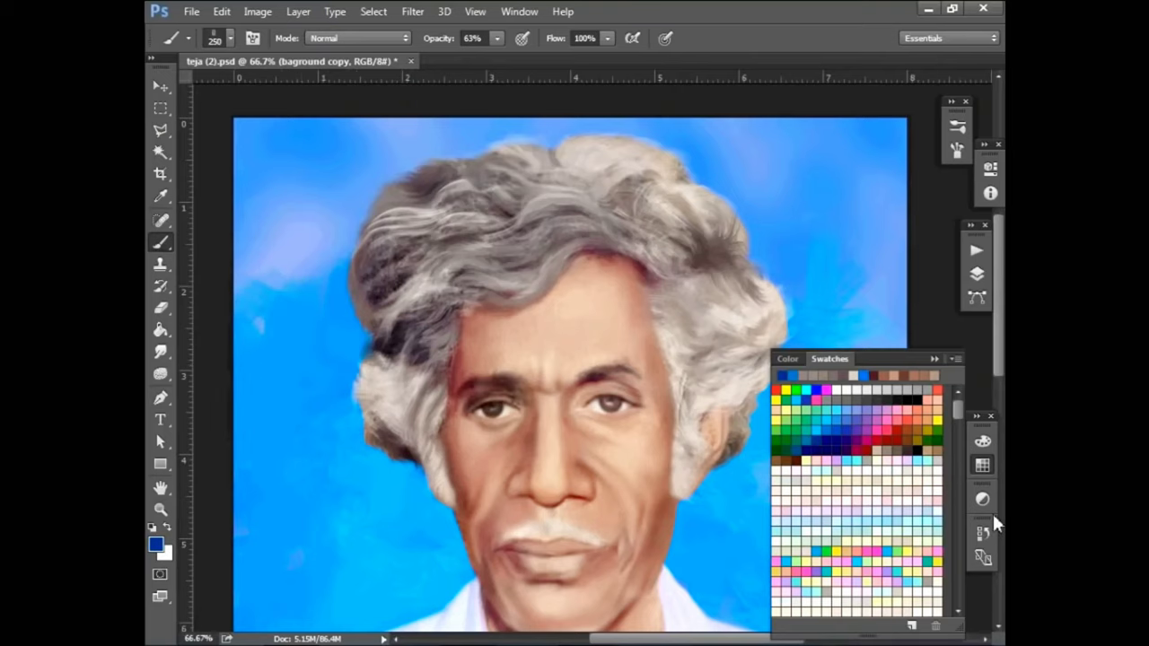
pyautogui.press(']')
pyautogui.press(']')
pyautogui.press(']')
pyautogui.moveTo(846, 264)
pyautogui.mouseDown()
pyautogui.moveTo(769, 159)
pyautogui.moveTo(730, 137)
pyautogui.mouseUp()
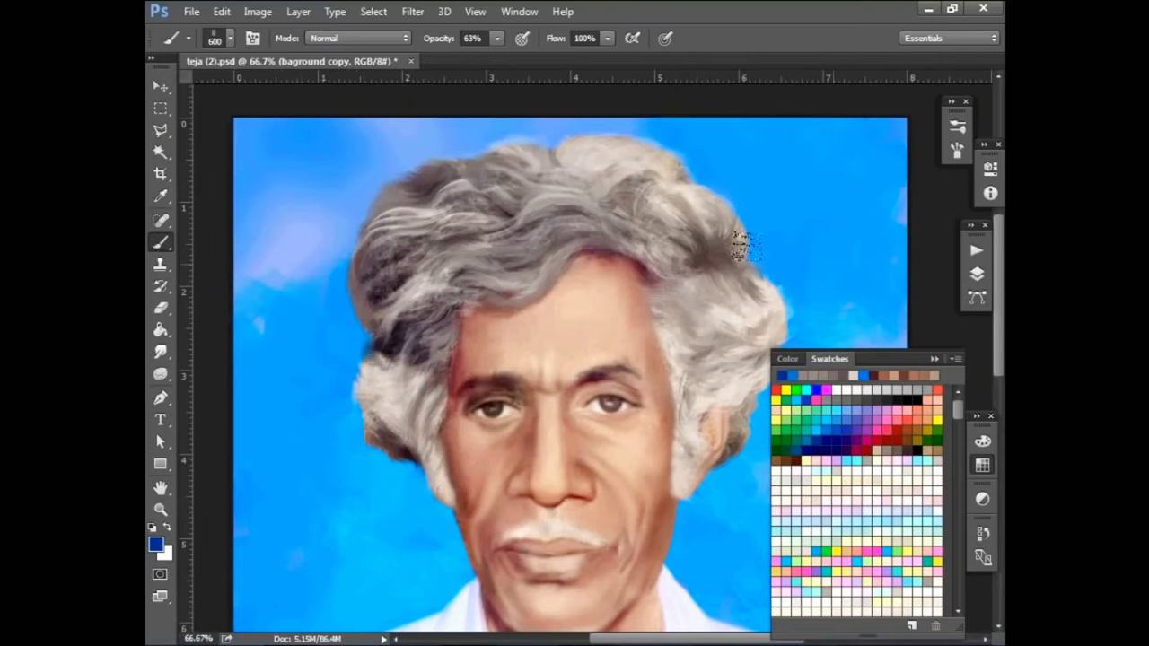
pyautogui.scroll(-3, 727, 135)
pyautogui.hscroll(2, 727, 134)
pyautogui.scroll(-3, 763, 99)
pyautogui.hscroll(1, 763, 98)
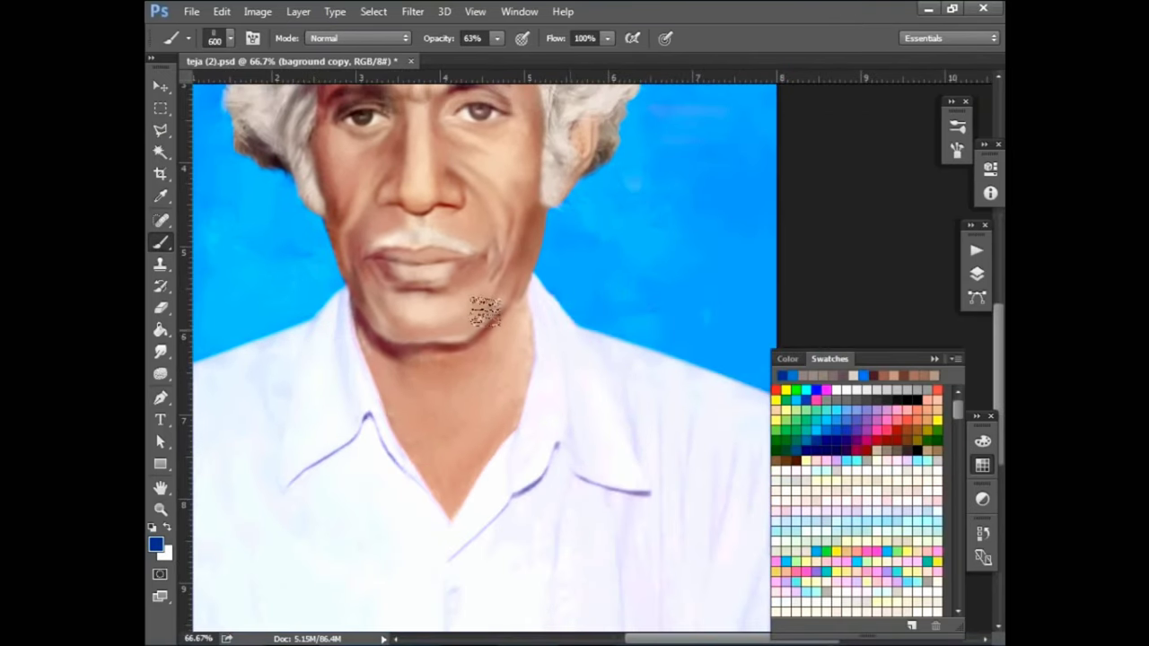
pyautogui.scroll(4, 475, 308)
pyautogui.hscroll(-2, 474, 307)
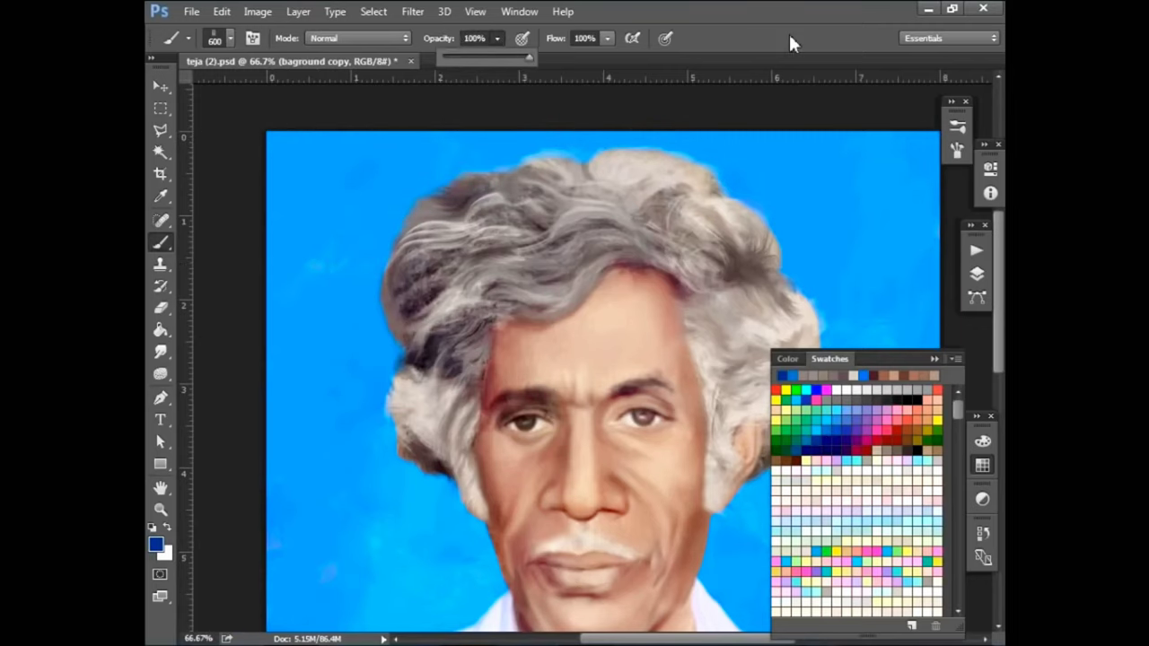
pyautogui.scroll(-2, 583, 377)
pyautogui.scroll(-1, 602, 403)
pyautogui.hscroll(4, 603, 403)
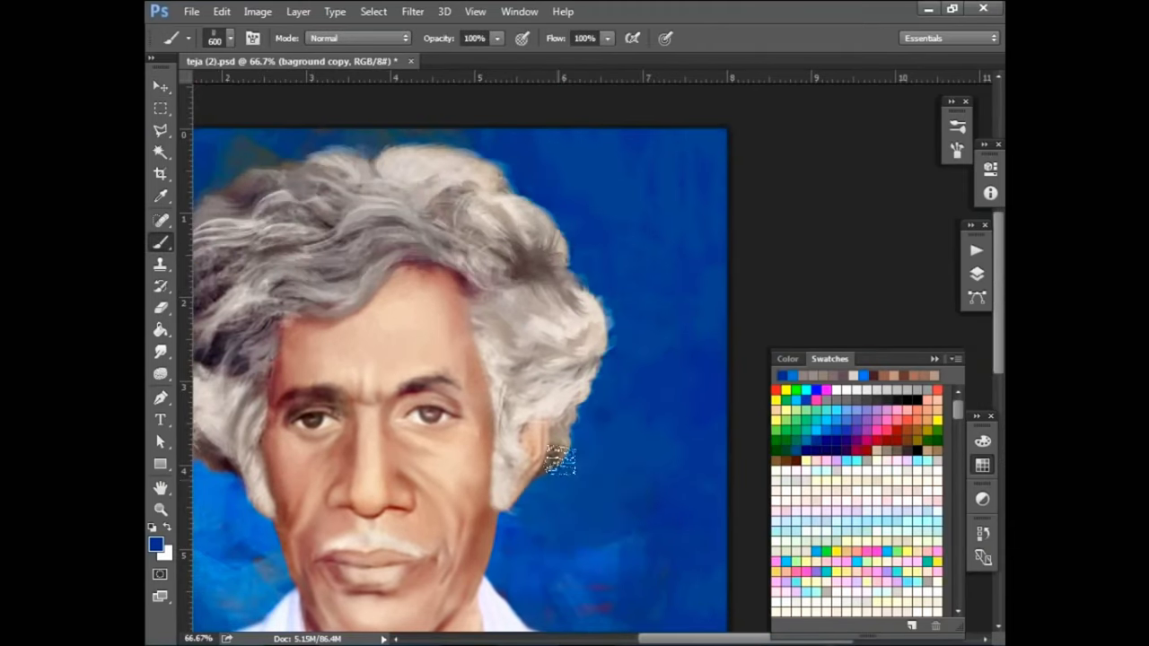
# Paint light-blue strokes on the backdrop and choose the 21 px brush preset
pyautogui.scroll(-2, 551, 462)
pyautogui.hscroll(-3, 436, 333)
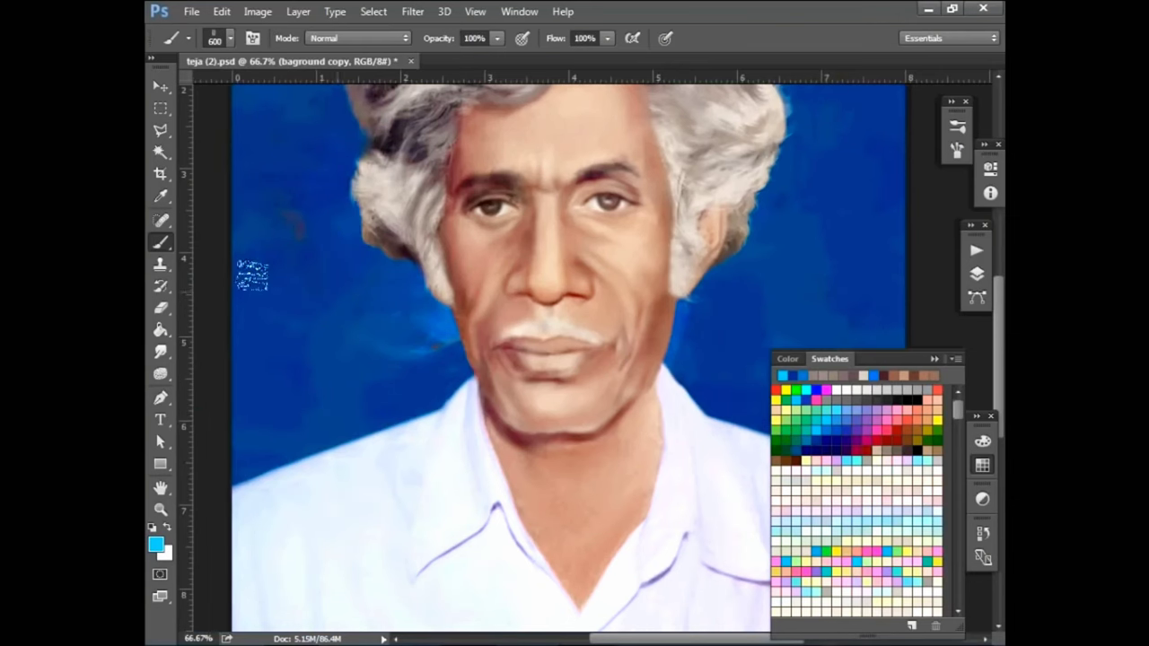
pyautogui.moveTo(350, 290); pyautogui.dragTo(422, 377)
pyautogui.rightClick(404, 359)
pyautogui.moveTo(780, 382)
pyautogui.mouseDown()
pyautogui.moveTo(781, 543)
pyautogui.moveTo(781, 405)
pyautogui.mouseUp()
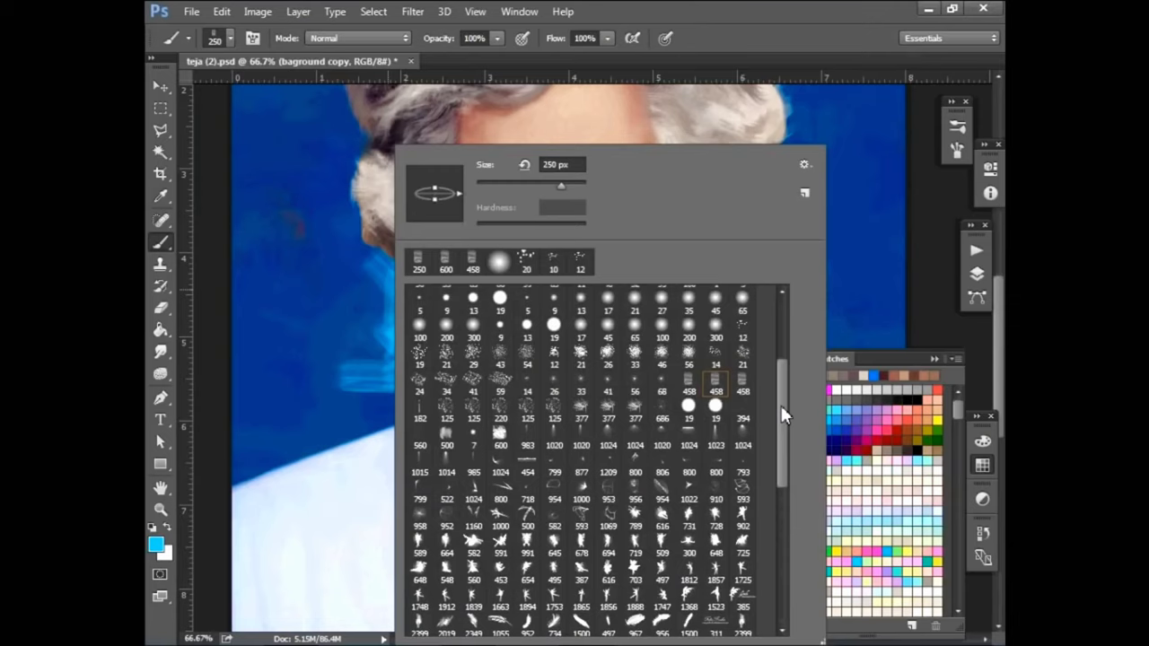
pyautogui.click(581, 362)
pyautogui.press('Return')
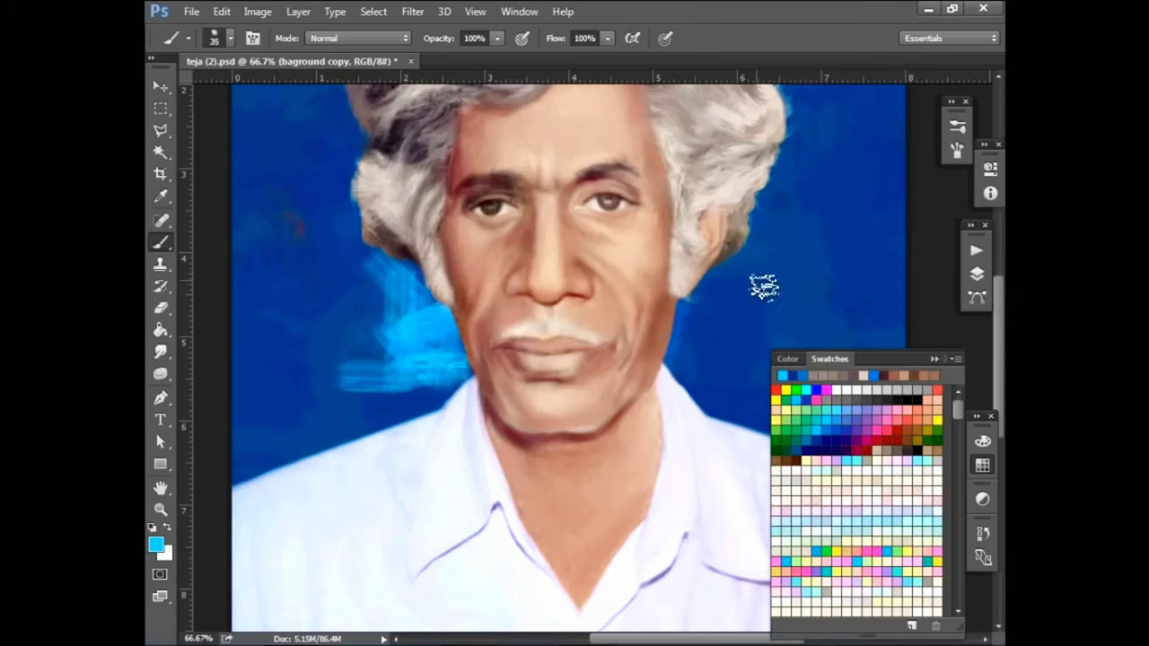
# At 27% opacity, paint light-blue glow strokes beside and around the face
pyautogui.click(496, 38)
pyautogui.moveTo(485, 69); pyautogui.dragTo(470, 69)
pyautogui.moveTo(685, 321); pyautogui.dragTo(718, 404)
pyautogui.moveTo(754, 270); pyautogui.dragTo(826, 296)
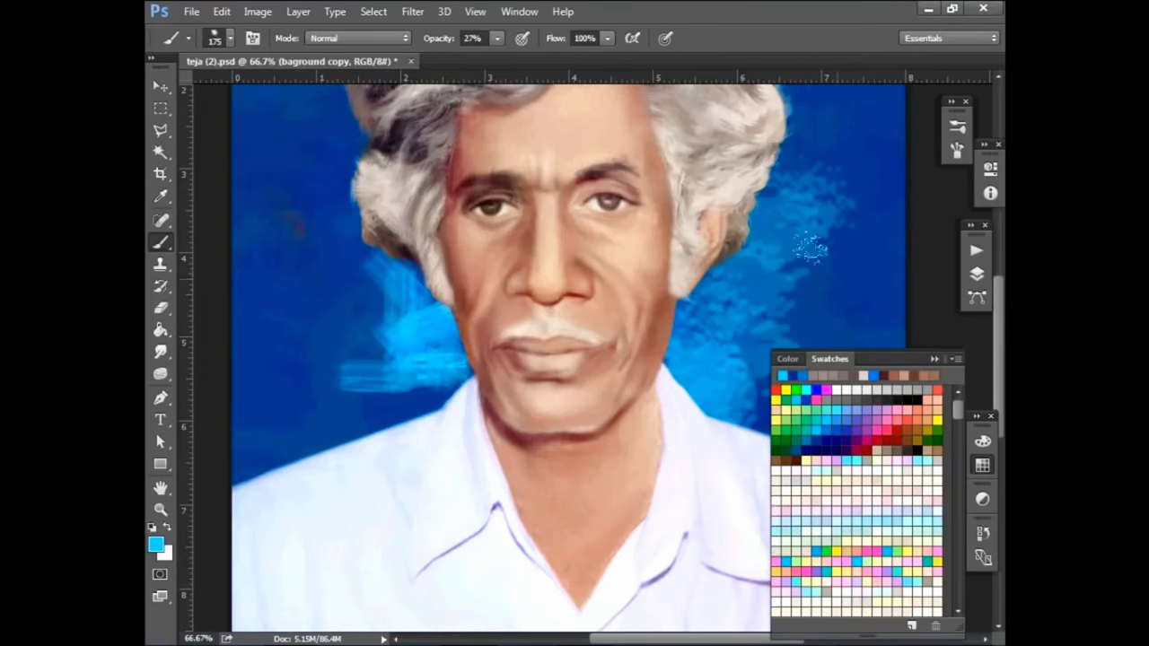
pyautogui.moveTo(395, 430)
pyautogui.mouseDown()
pyautogui.moveTo(359, 296)
pyautogui.moveTo(386, 224)
pyautogui.mouseUp()
pyautogui.scroll(5, 566, 359)
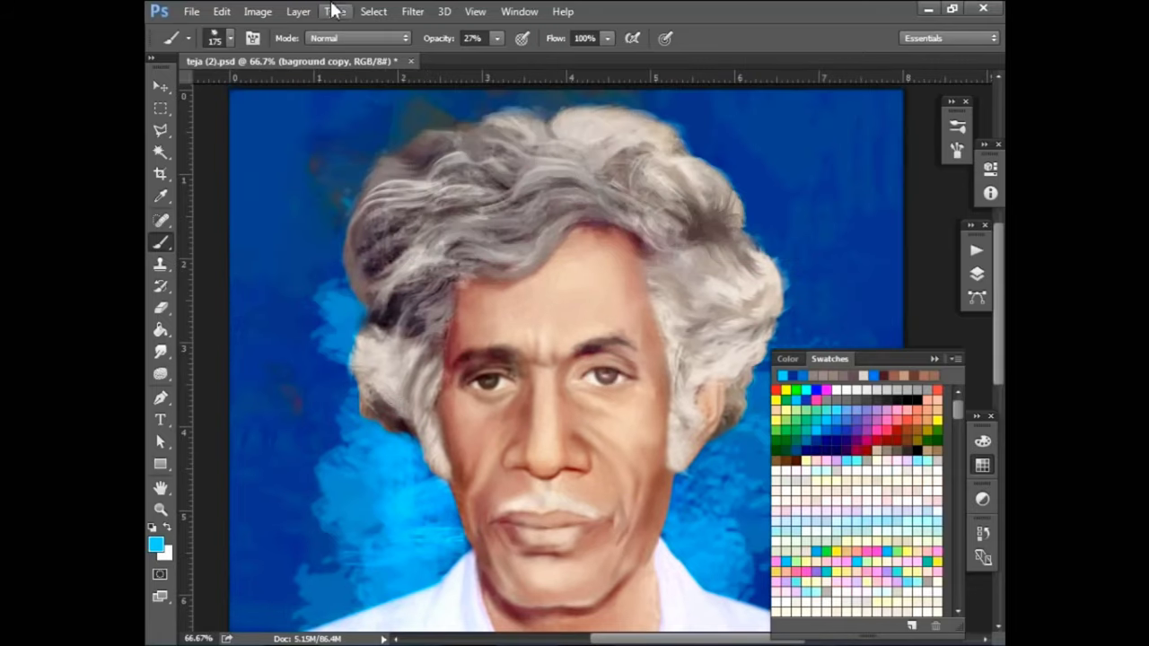
# Apply a Gaussian Blur of about 20 px to the backdrop
pyautogui.click(412, 11)
pyautogui.click(744, 325)
pyautogui.moveTo(752, 299)
pyautogui.mouseDown()
pyautogui.moveTo(764, 305)
pyautogui.moveTo(754, 305)
pyautogui.mouseUp()
pyautogui.click(896, 72)
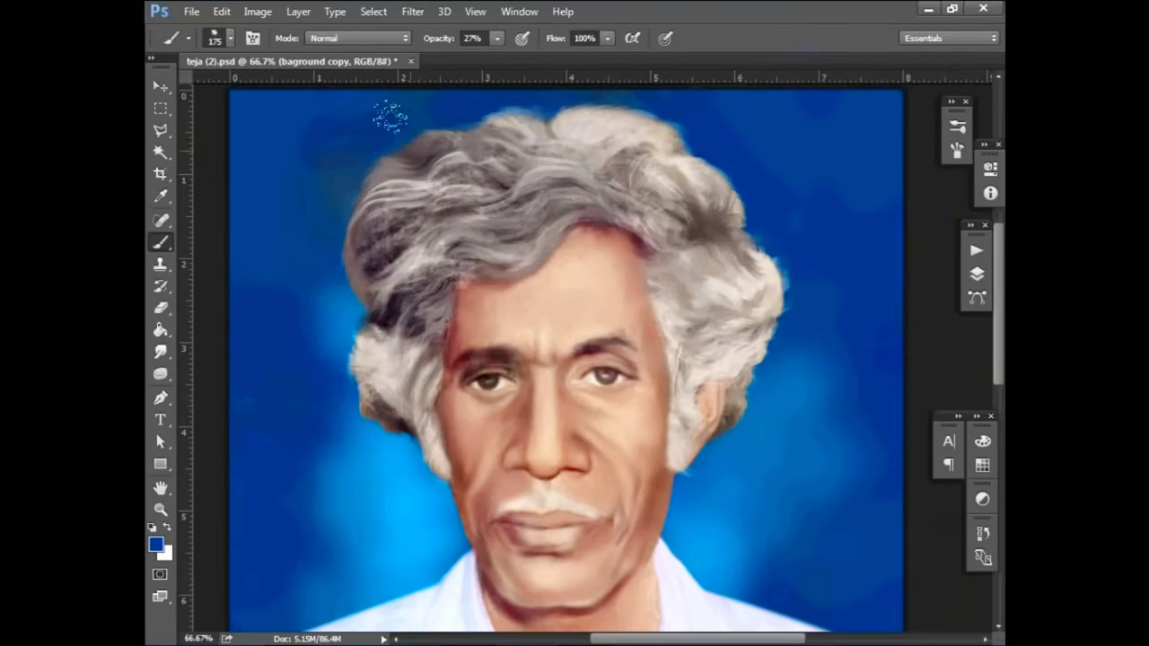
# Duplicate the backdrop, render clouds on it, blend them with Multiply, and merge down
pyautogui.hotkey('ctrl', 'j')
pyautogui.press('v')
pyautogui.click(412, 11)
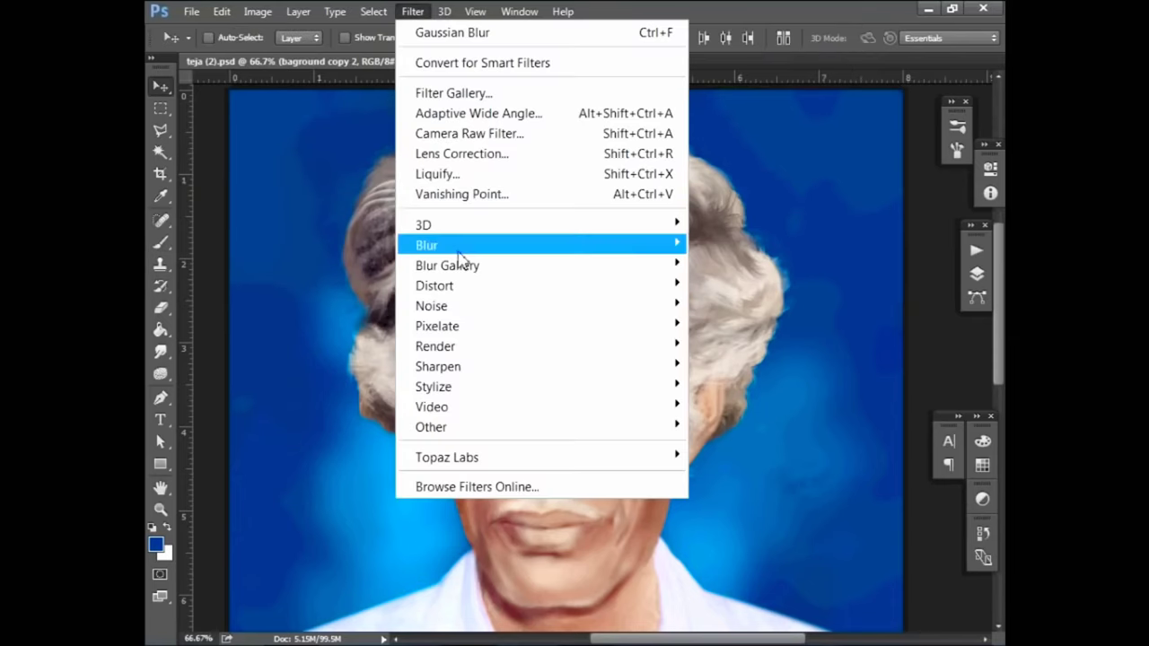
pyautogui.click(741, 416)
pyautogui.click(977, 274)
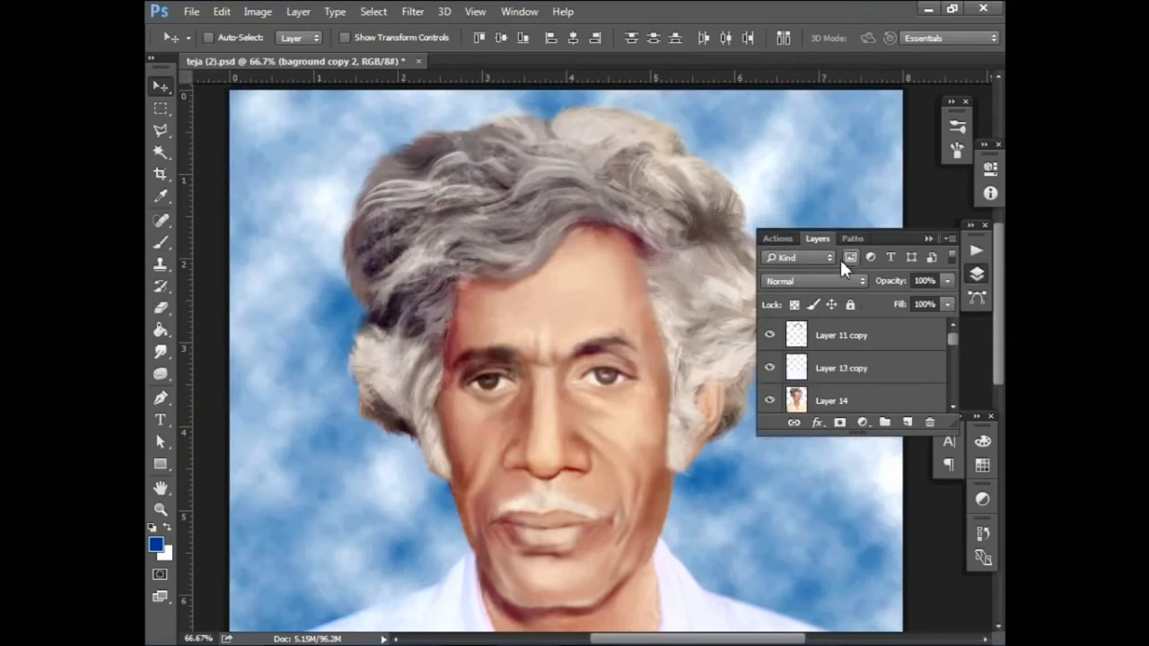
pyautogui.click(815, 281)
pyautogui.click(799, 330)
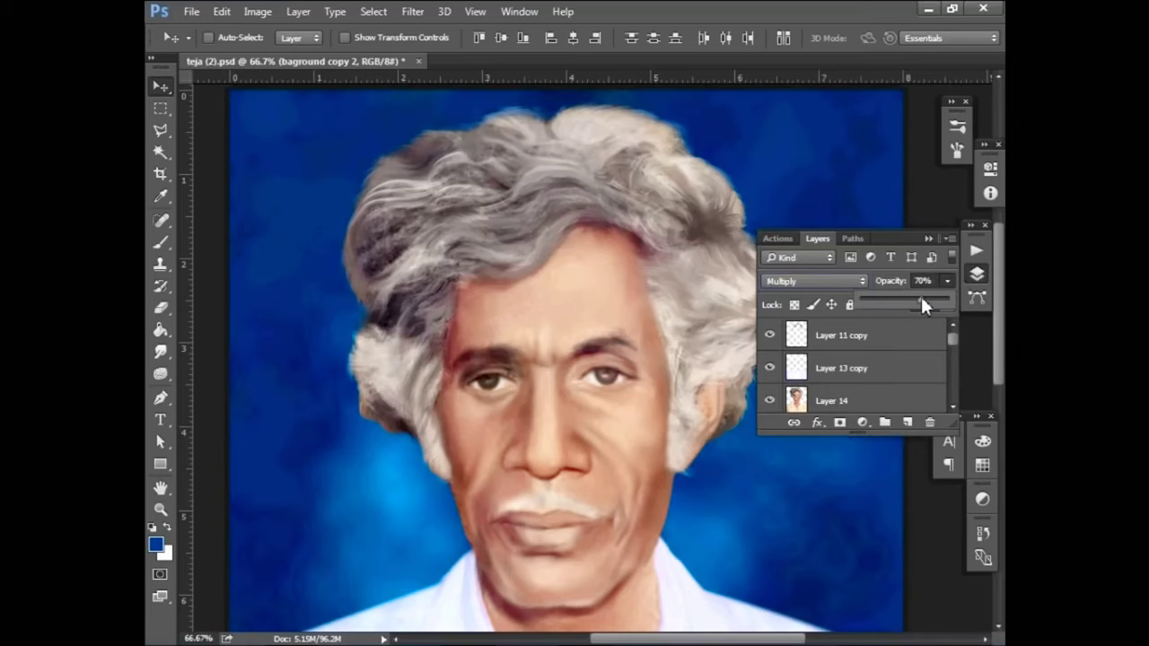
pyautogui.click(929, 249)
pyautogui.hotkey('ctrl', 'e')
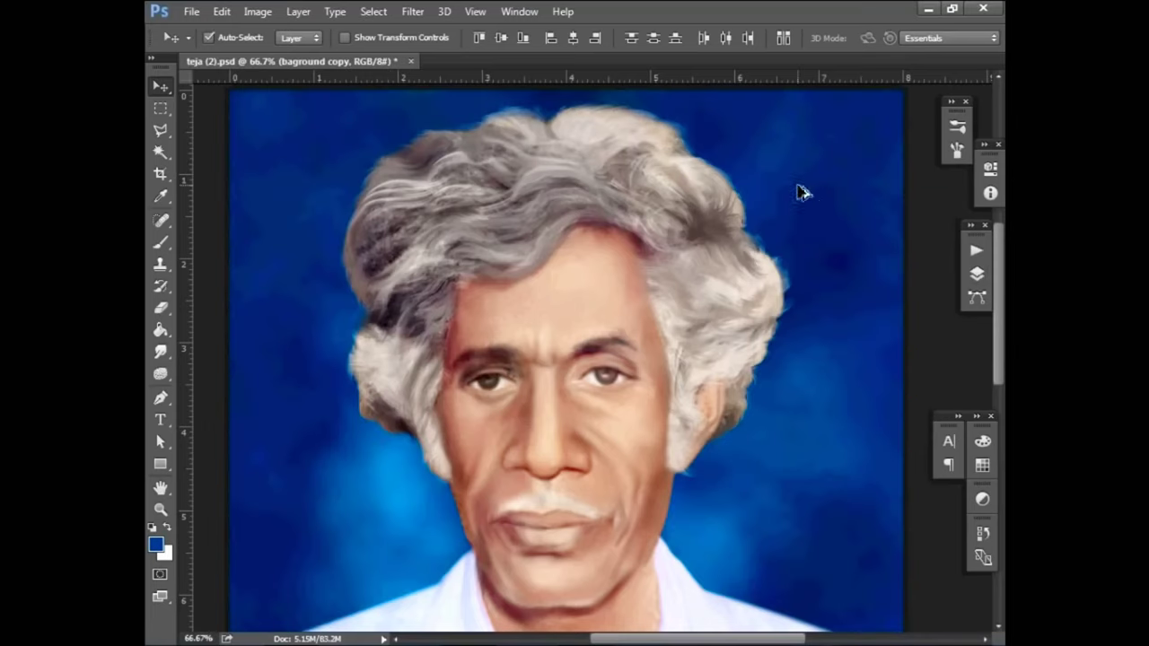
# Apply a Gaussian Blur to the background copy
pyautogui.click(420, 15)
pyautogui.click(749, 326)
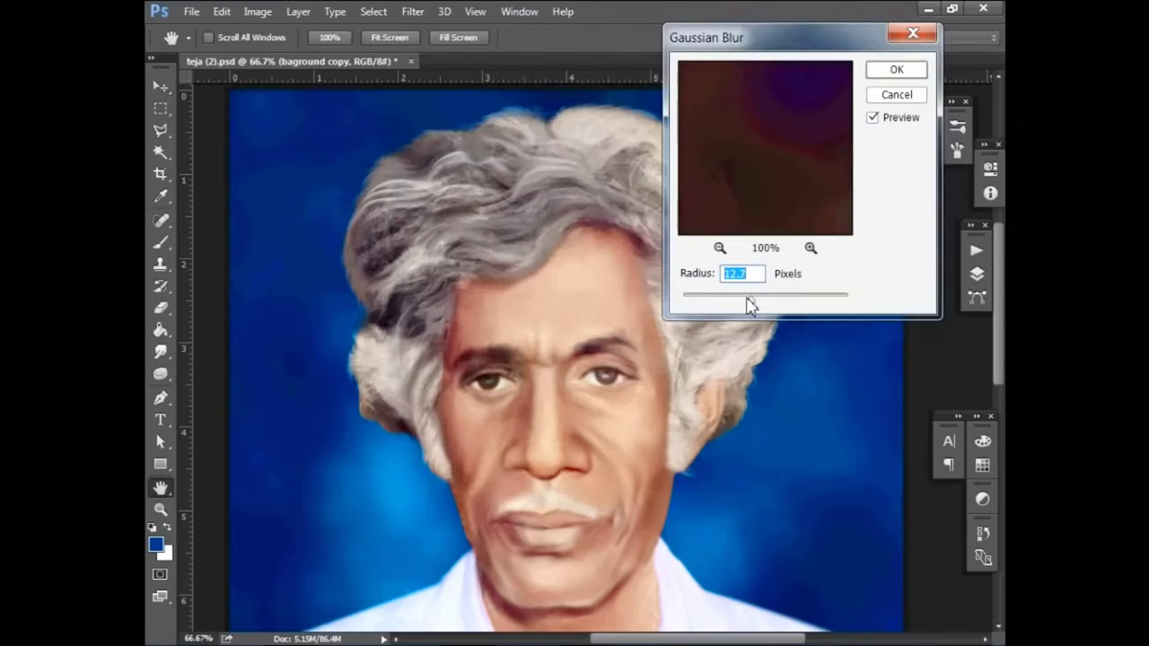
pyautogui.click(897, 72)
# Brush dark blue beside the face and light-blue glow along the hair's left edge
pyautogui.press('b')
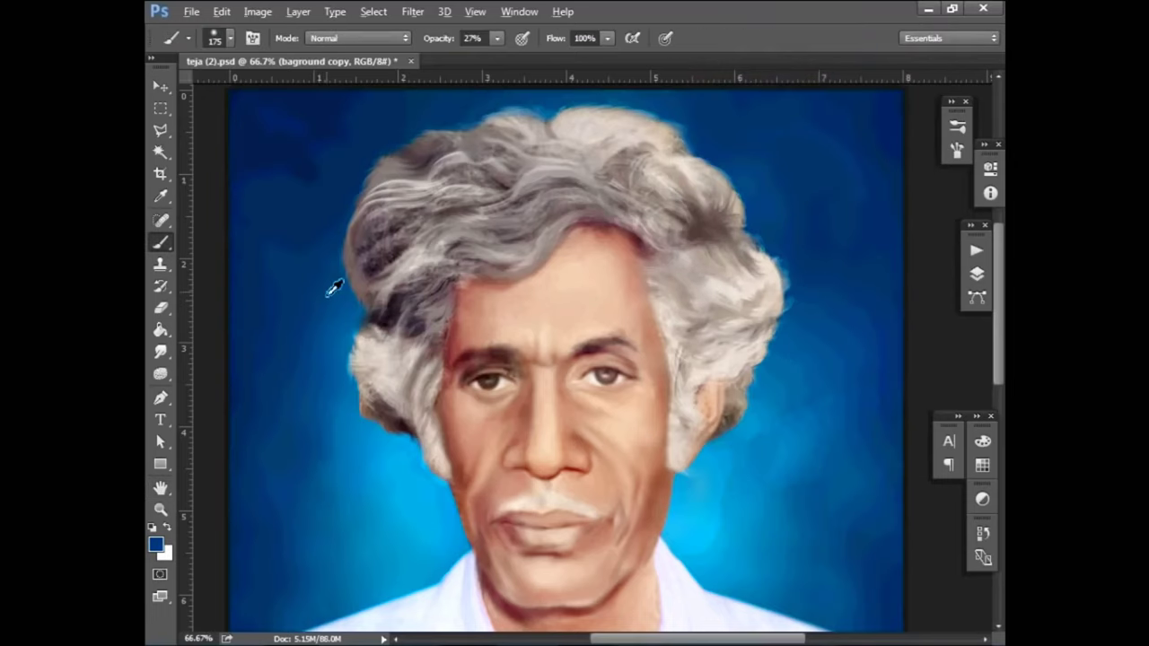
pyautogui.moveTo(287, 579); pyautogui.dragTo(308, 449)
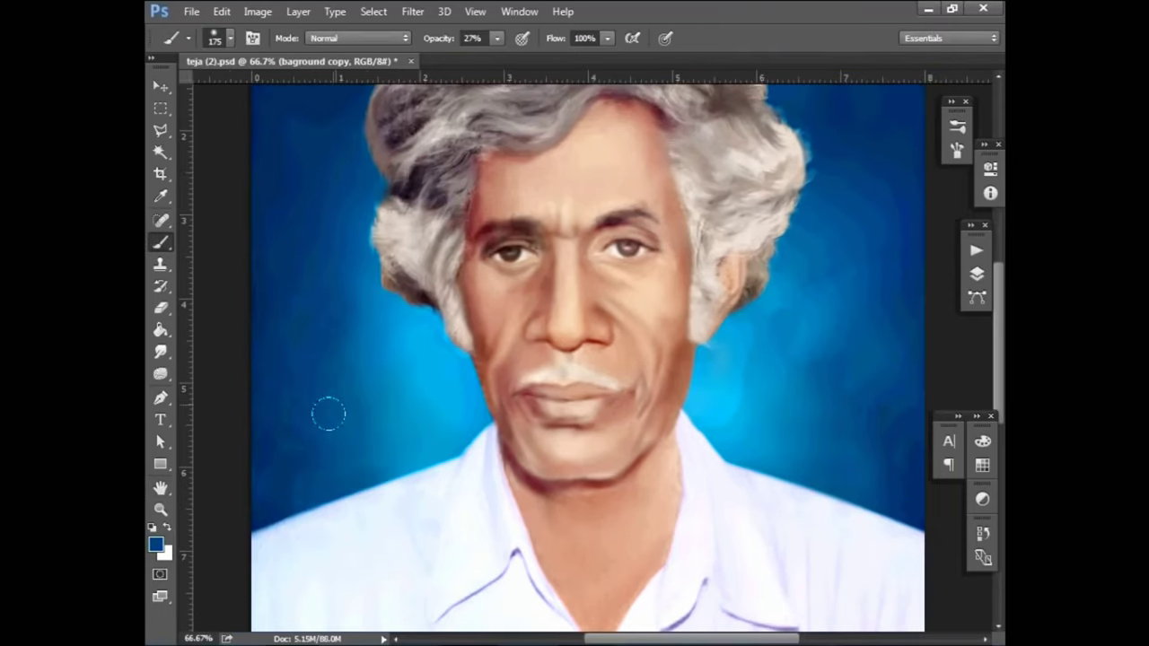
pyautogui.click(852, 397)
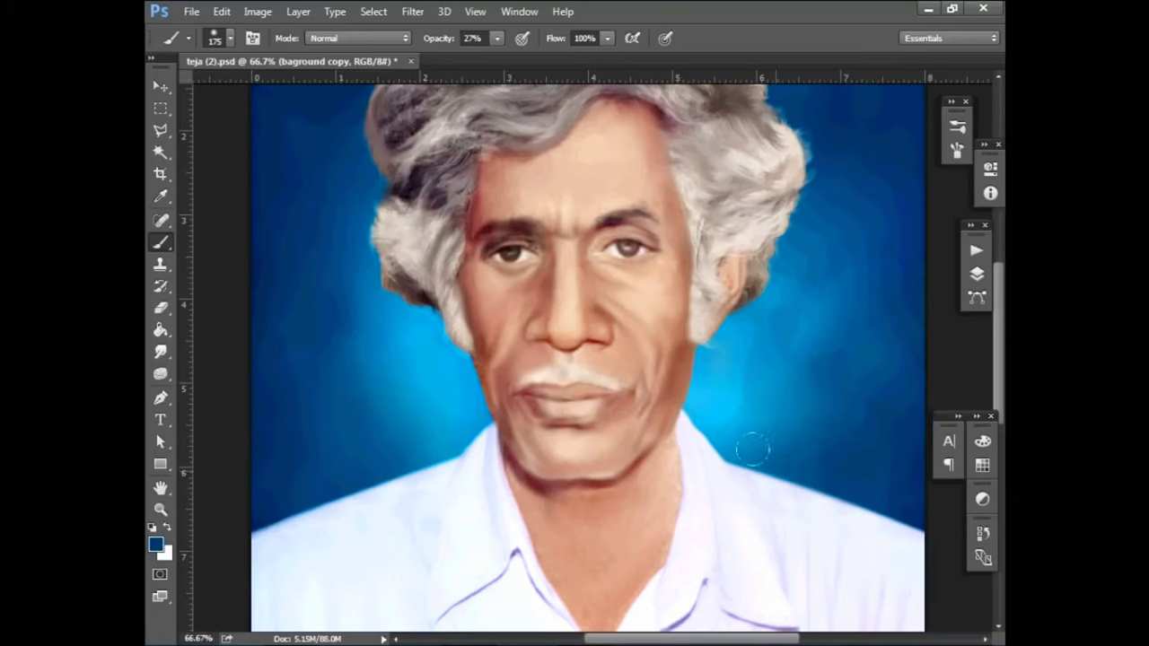
pyautogui.moveTo(817, 448); pyautogui.dragTo(718, 395)
pyautogui.keyDown('alt'); pyautogui.click(832, 285); pyautogui.keyUp('alt')
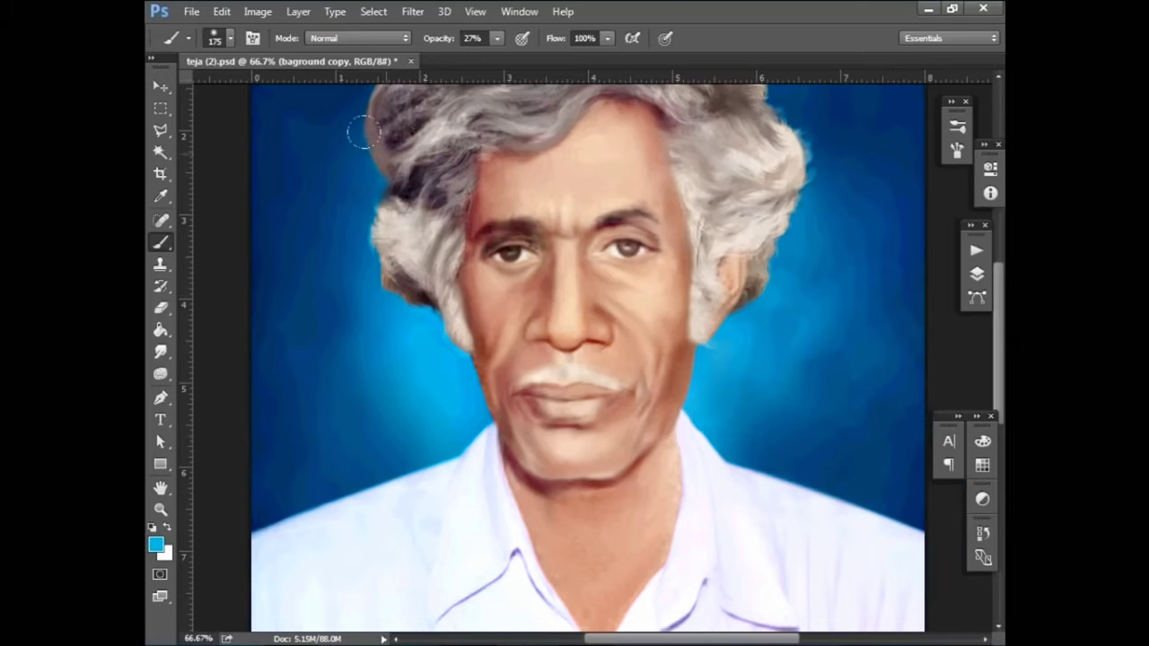
pyautogui.moveTo(364, 133); pyautogui.dragTo(371, 229)
pyautogui.keyDown('alt'); pyautogui.click(318, 229); pyautogui.keyUp('alt')
pyautogui.moveTo(364, 336); pyautogui.dragTo(376, 387)
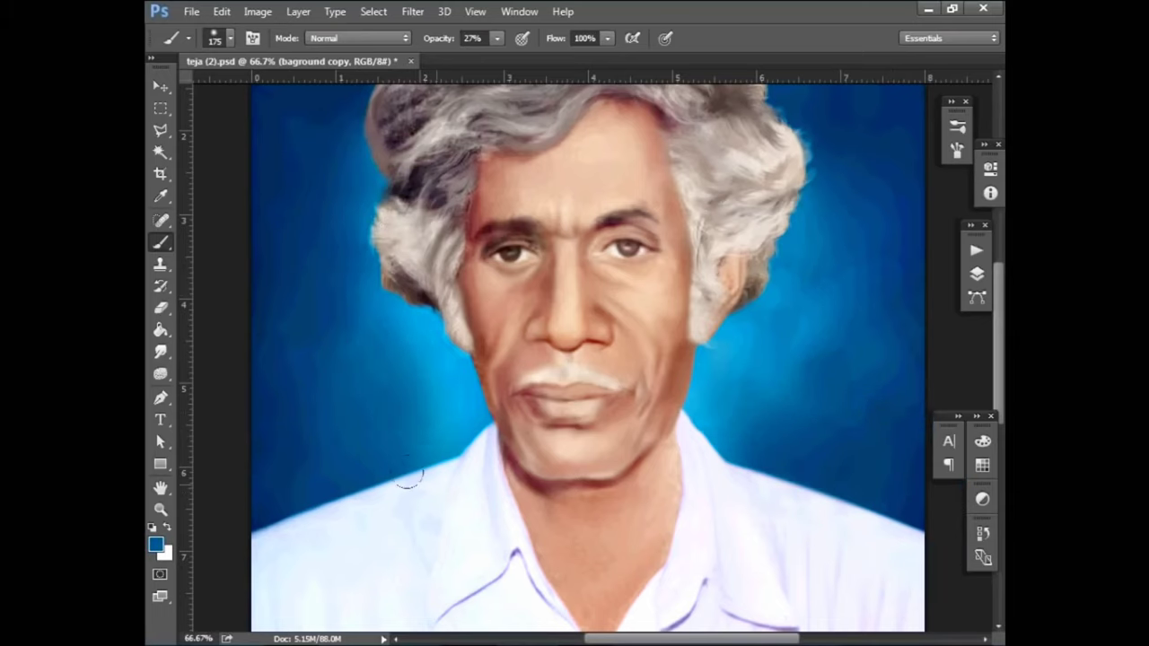
pyautogui.scroll(5, 407, 478)
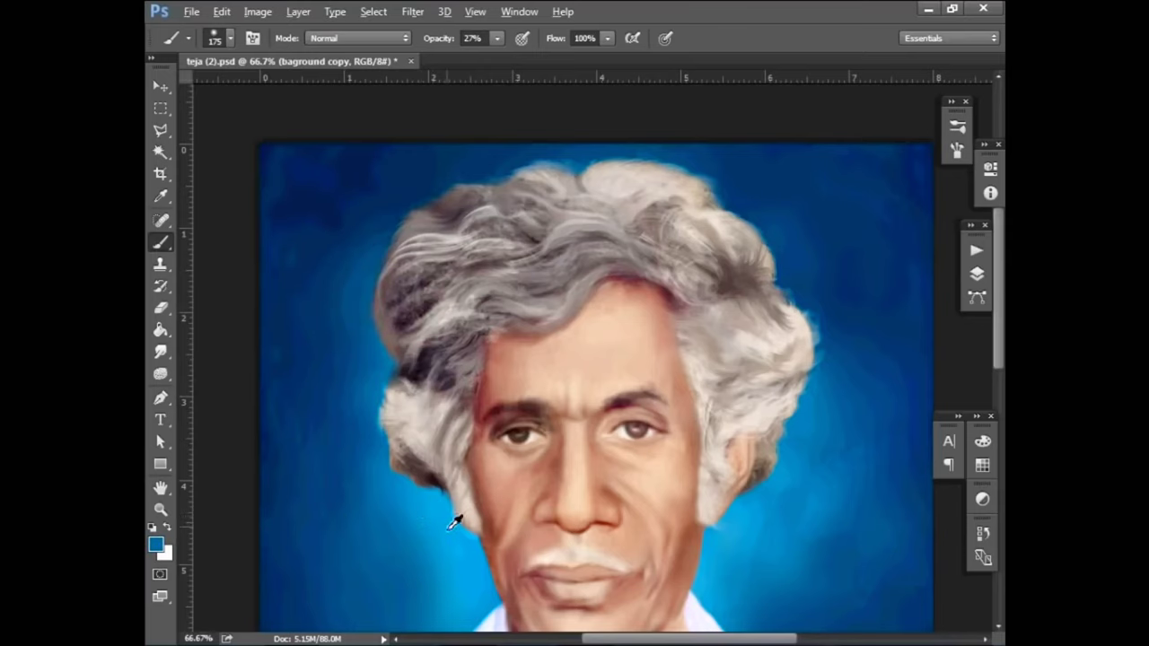
pyautogui.keyDown('alt'); pyautogui.click(454, 523); pyautogui.keyUp('alt')
pyautogui.moveTo(368, 261); pyautogui.dragTo(364, 355)
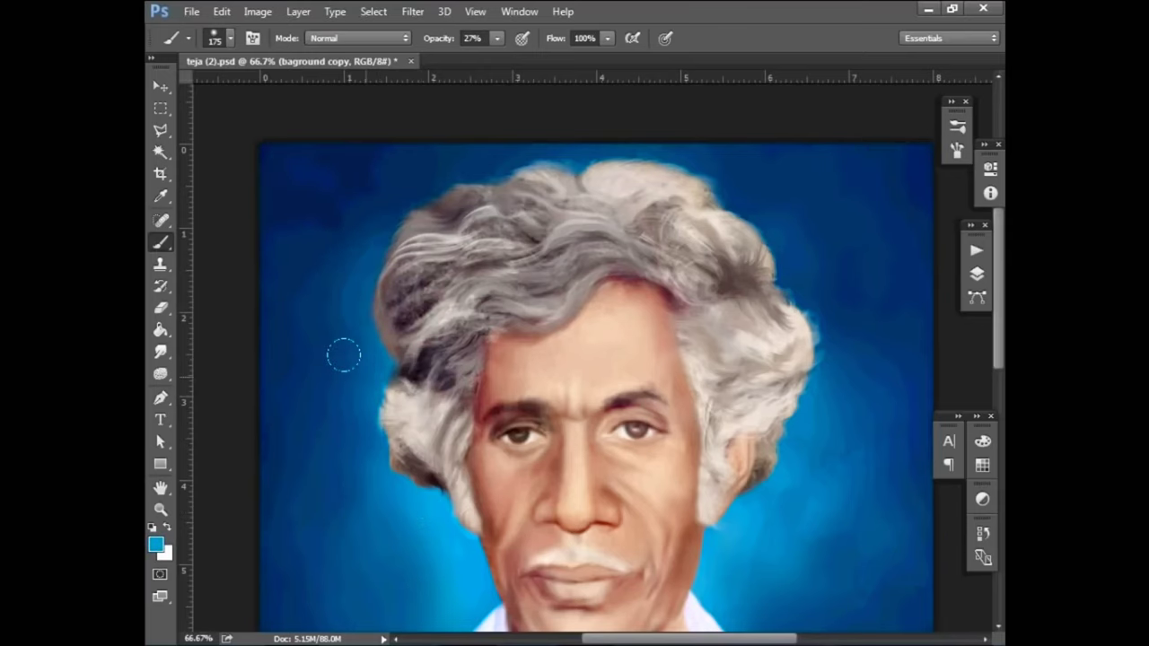
# On Layer 14, erase stray hair at the lower left edge with a slightly larger eraser
pyautogui.scroll(1, 480, 600)
pyautogui.keyDown('ctrl'); pyautogui.rightClick(605, 213); pyautogui.keyUp('ctrl')
pyautogui.click(659, 225)
pyautogui.press('e')
pyautogui.press(']')
pyautogui.moveTo(346, 392); pyautogui.dragTo(400, 435)
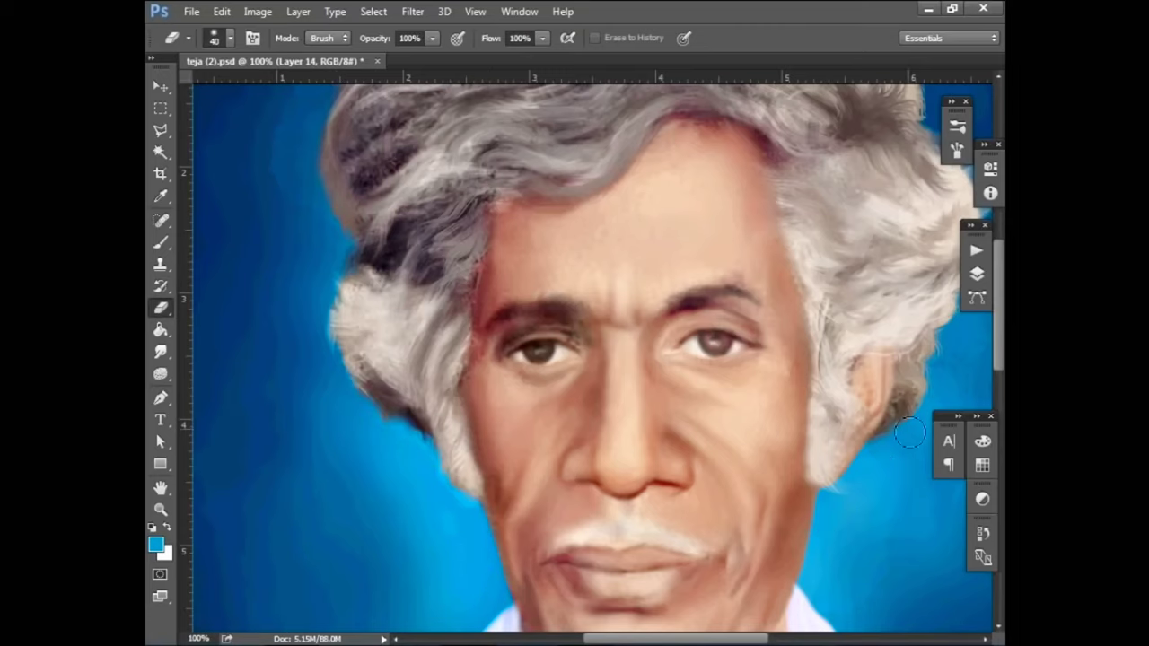
# Zoom to 200% on the hair edges and shrink the eraser slightly
pyautogui.moveTo(625, 210); pyautogui.dragTo(544, 462)
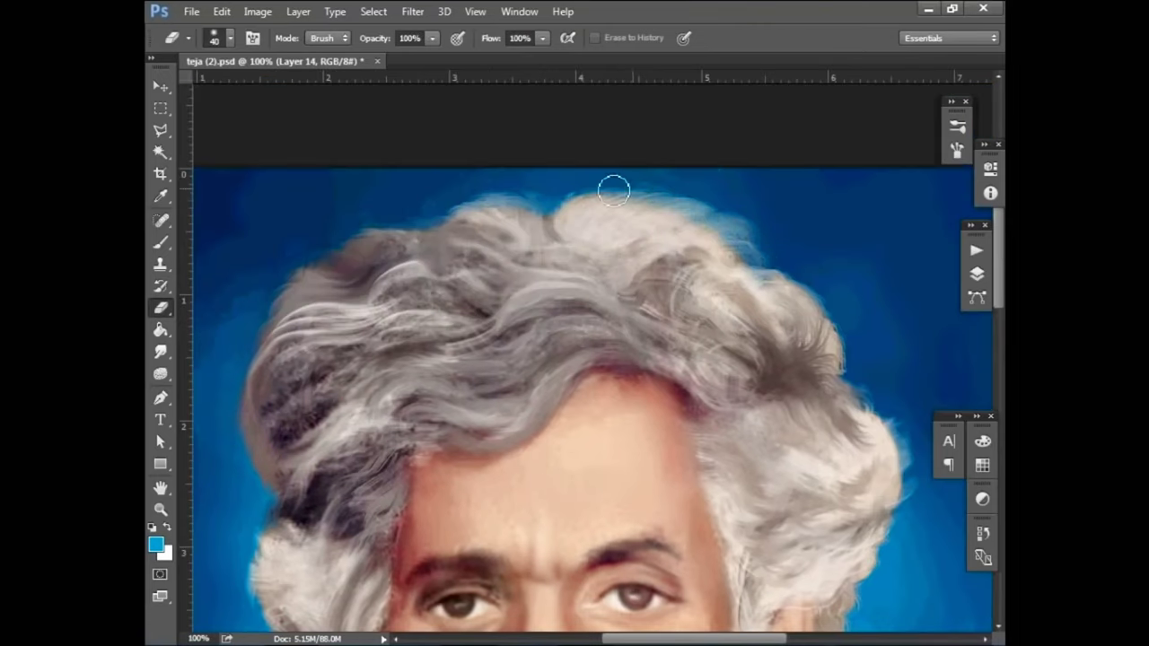
pyautogui.moveTo(887, 415); pyautogui.dragTo(810, 257)
pyautogui.keyDown('ctrl'); pyautogui.click(811, 336); pyautogui.keyUp('ctrl')
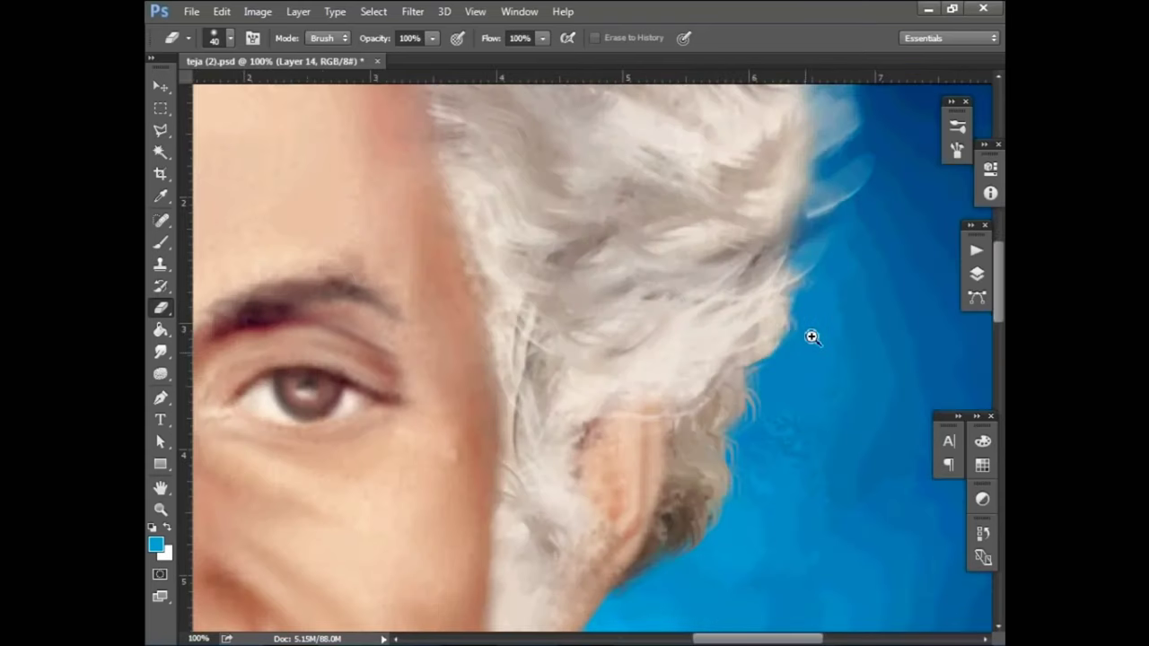
pyautogui.moveTo(759, 498); pyautogui.dragTo(807, 277)
pyautogui.keyDown('ctrl'); pyautogui.click(538, 333); pyautogui.keyUp('ctrl')
pyautogui.moveTo(539, 333)
pyautogui.mouseDown()
pyautogui.moveTo(722, 342)
pyautogui.moveTo(733, 376)
pyautogui.mouseUp()
pyautogui.moveTo(518, 210); pyautogui.dragTo(952, 134)
pyautogui.moveTo(126, 449); pyautogui.dragTo(366, 258)
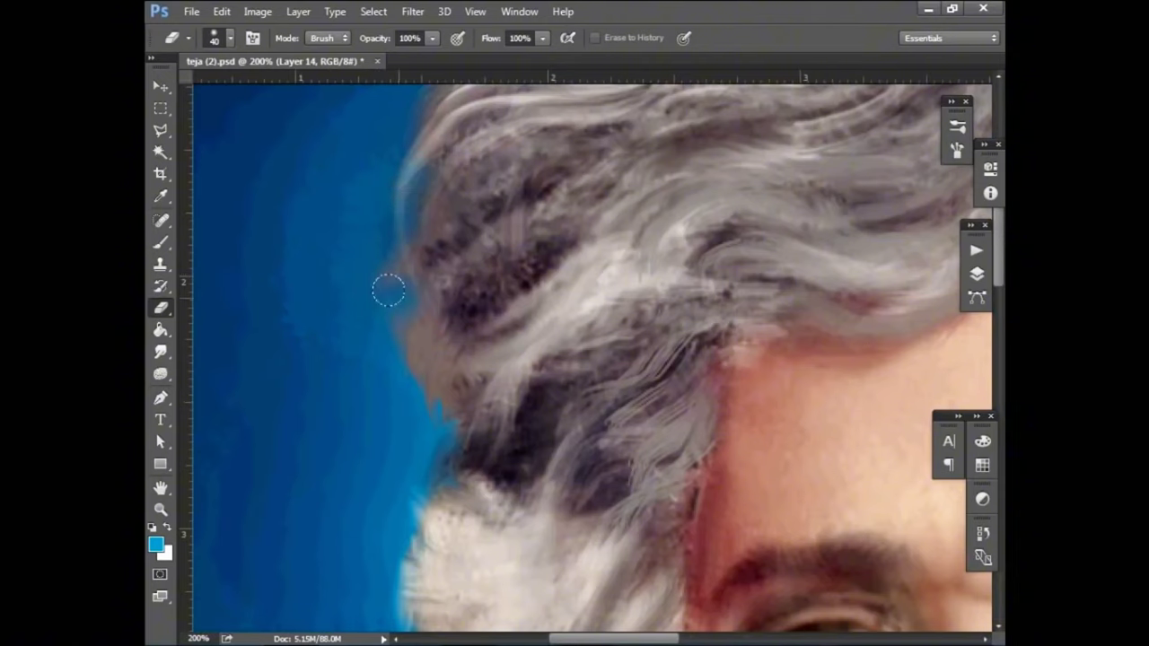
pyautogui.scroll(-2, 431, 274)
pyautogui.scroll(-2, 476, 323)
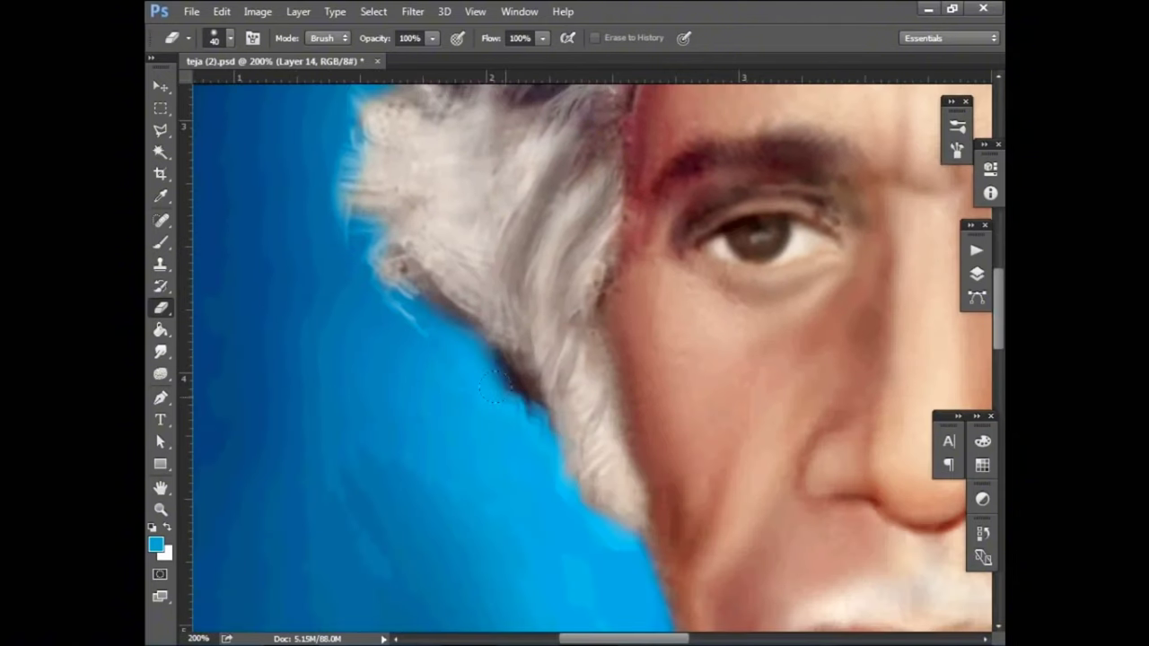
pyautogui.scroll(-2, 476, 413)
pyautogui.scroll(-1, 444, 395)
pyautogui.press('[')
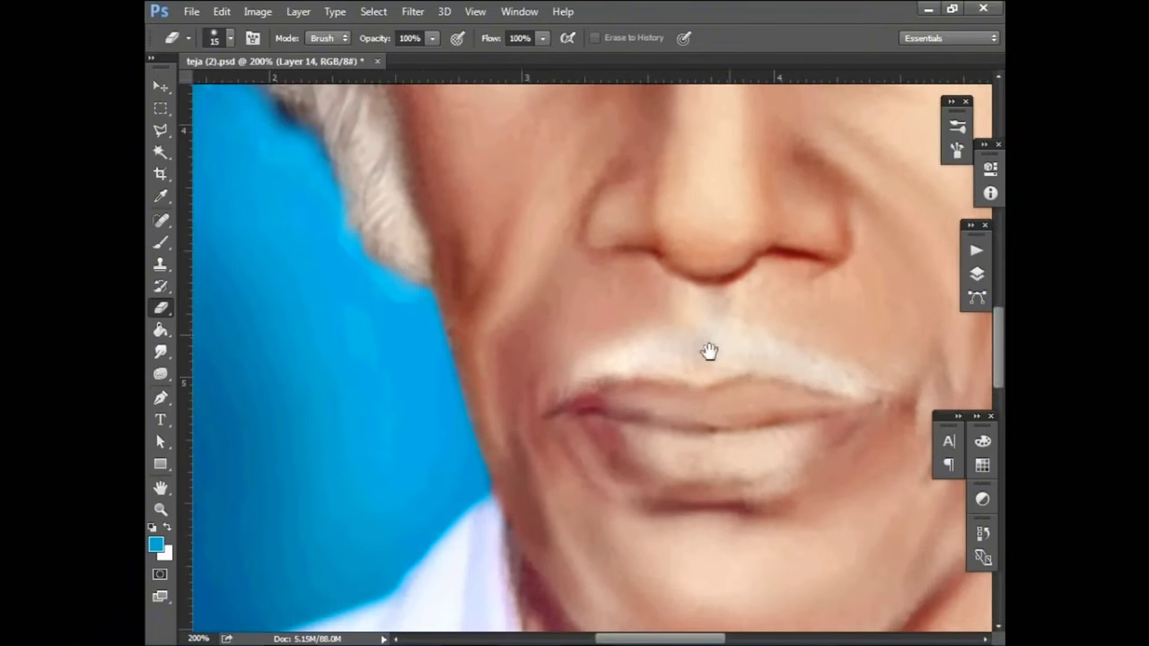
# Undo a stray edit around the ear and make Layer 11 copy the active layer
pyautogui.moveTo(710, 351); pyautogui.dragTo(273, 359)
pyautogui.scroll(1, 697, 418)
pyautogui.moveTo(655, 347); pyautogui.dragTo(764, 389)
pyautogui.hotkey('ctrl', 'z')
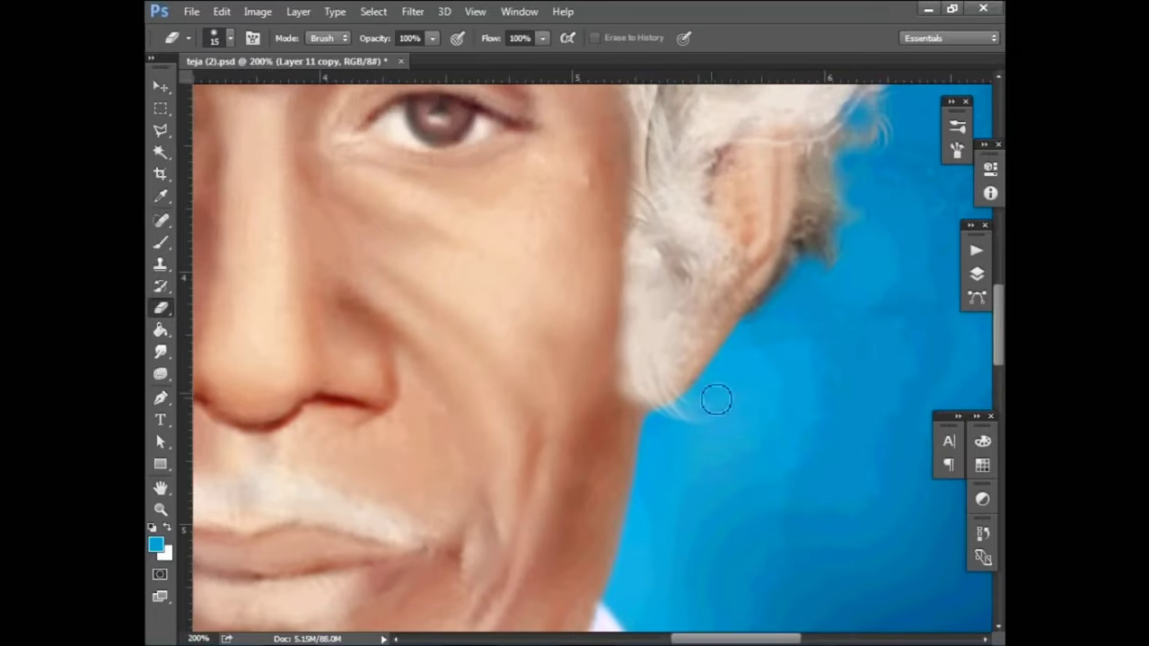
pyautogui.scroll(1, 784, 347)
pyautogui.hscroll(1, 762, 320)
pyautogui.scroll(1, 772, 325)
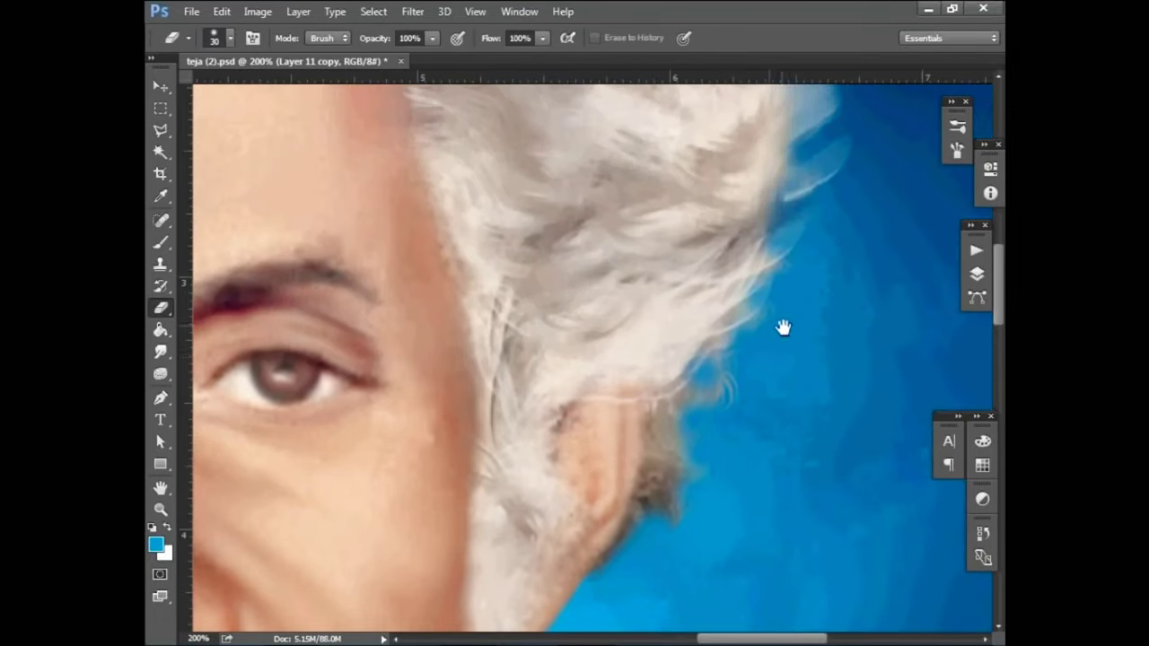
pyautogui.rightClick(726, 395)
pyautogui.click(758, 403)
pyautogui.scroll(1, 718, 359)
pyautogui.hscroll(1, 718, 359)
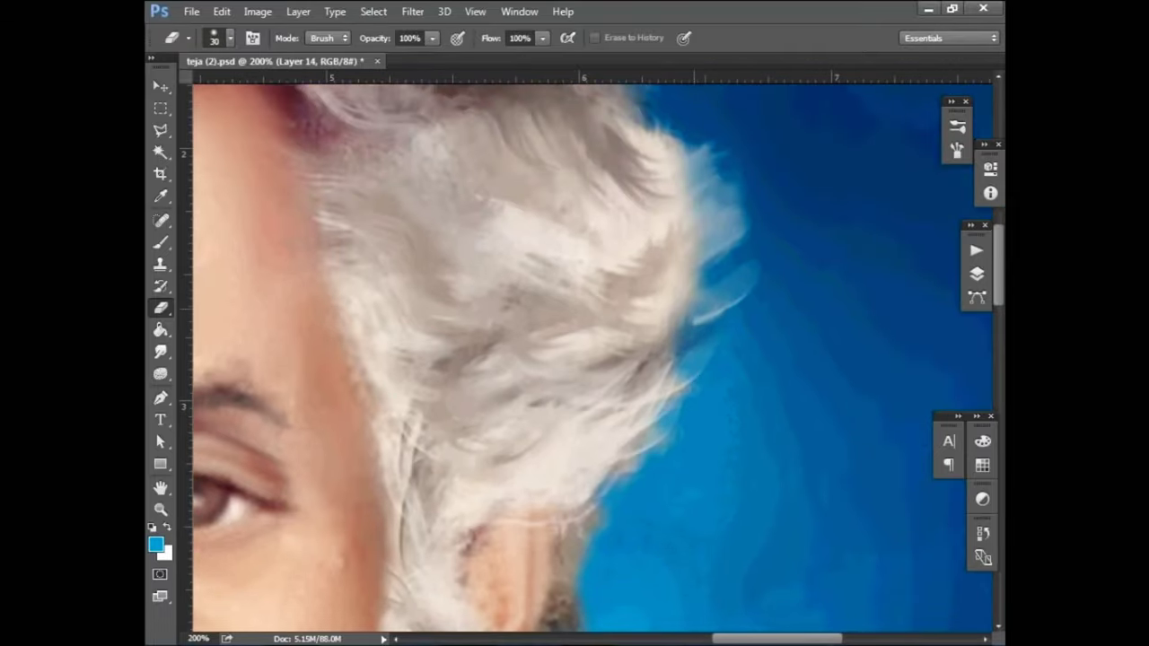
pyautogui.keyDown('ctrl'); pyautogui.click(718, 320); pyautogui.keyUp('ctrl')
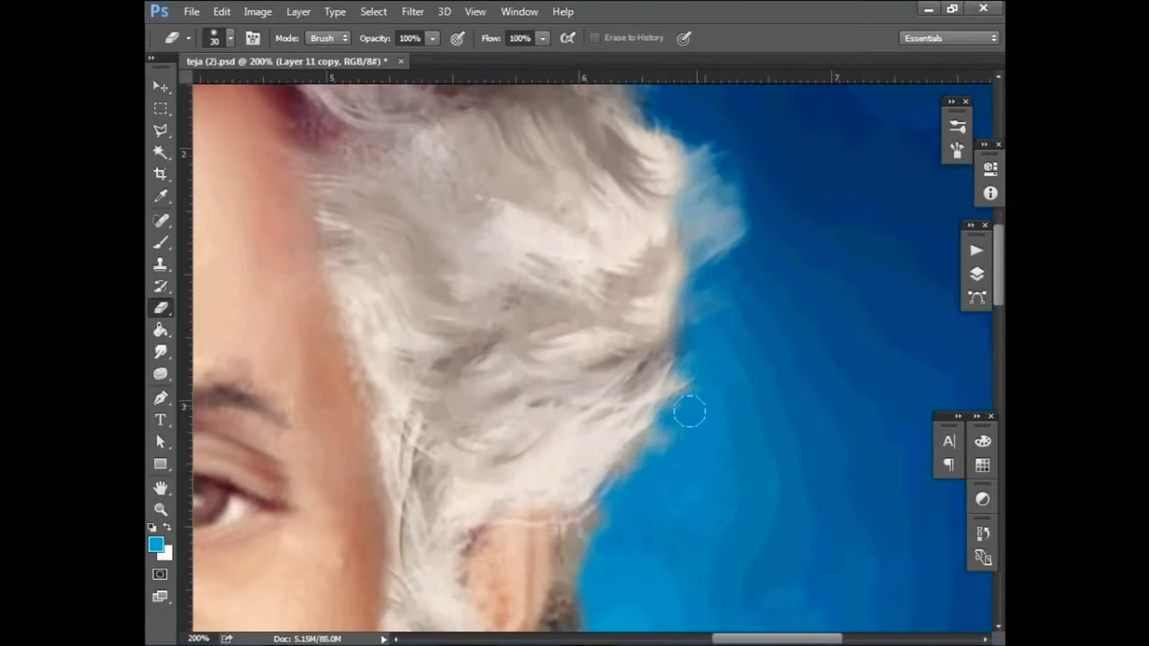
# Pan back across the head and zoom out to see the whole portrait
pyautogui.scroll(1, 700, 261)
pyautogui.hscroll(-1, 700, 260)
pyautogui.scroll(1, 718, 309)
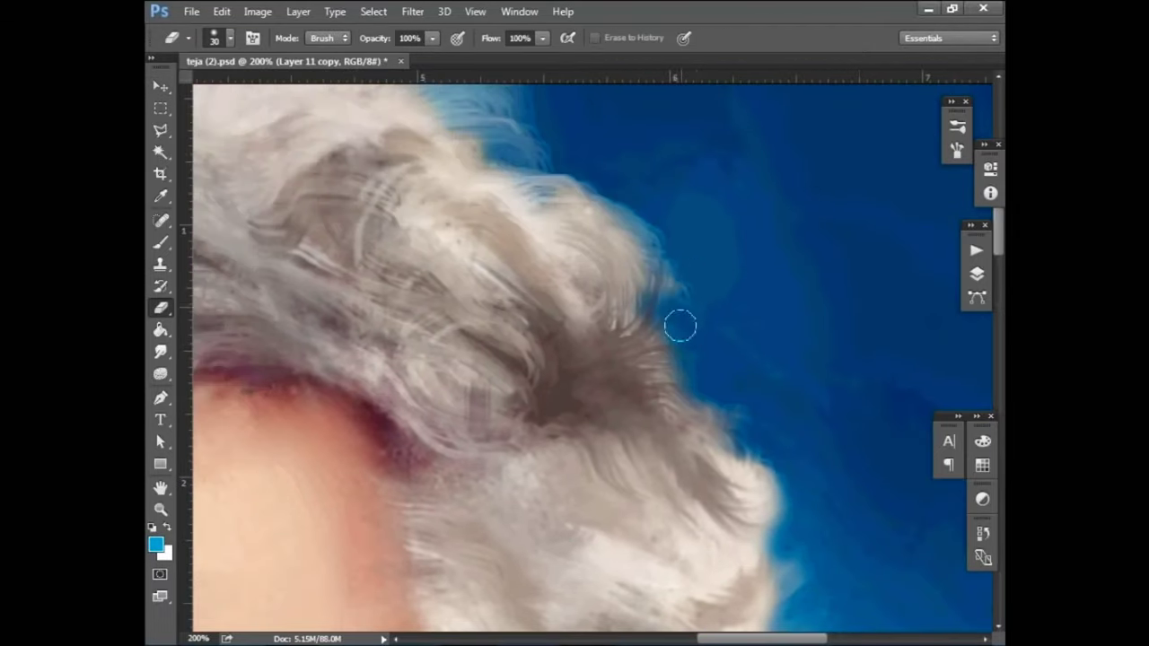
pyautogui.scroll(1, 675, 314)
pyautogui.hscroll(-1, 671, 319)
pyautogui.hscroll(-1, 554, 187)
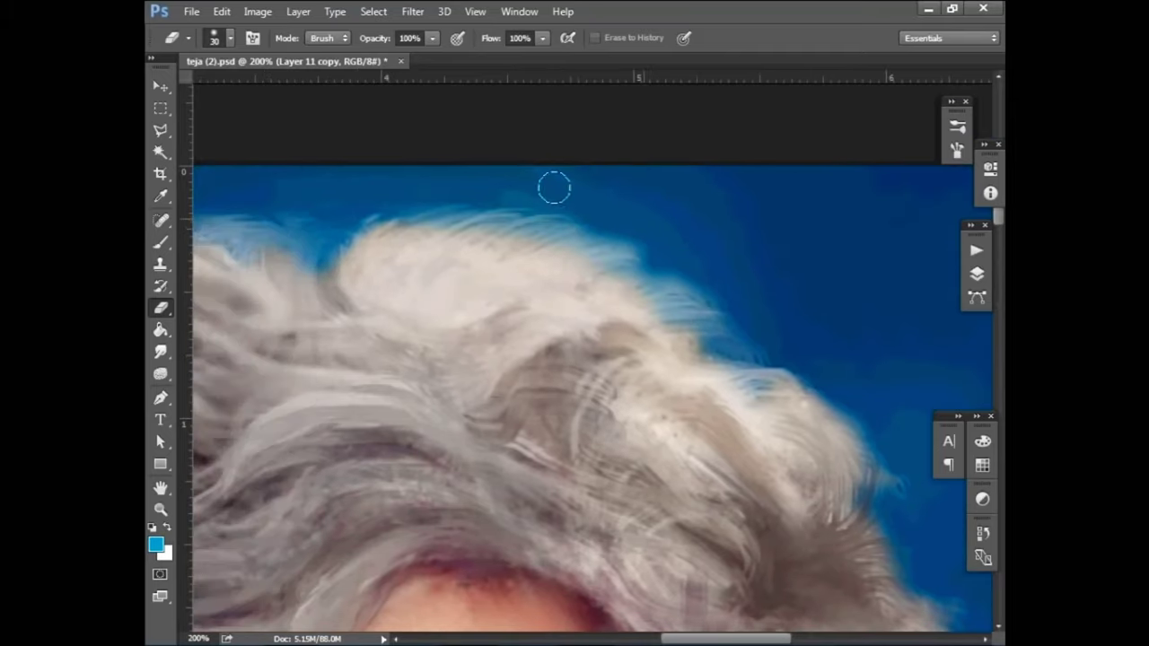
pyautogui.scroll(1, 361, 224)
pyautogui.hscroll(-1, 362, 224)
pyautogui.hotkey('ctrl', '-')
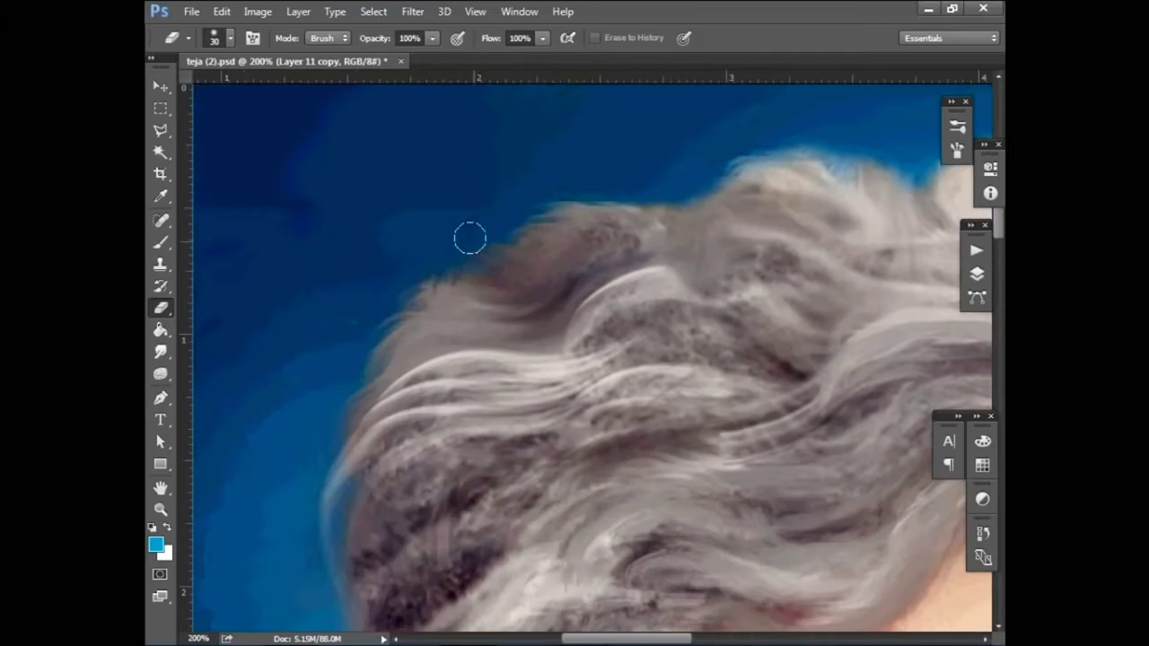
pyautogui.moveTo(320, 443); pyautogui.dragTo(551, 230)
pyautogui.hotkey('ctrl', '-')
pyautogui.hotkey('ctrl', '-')
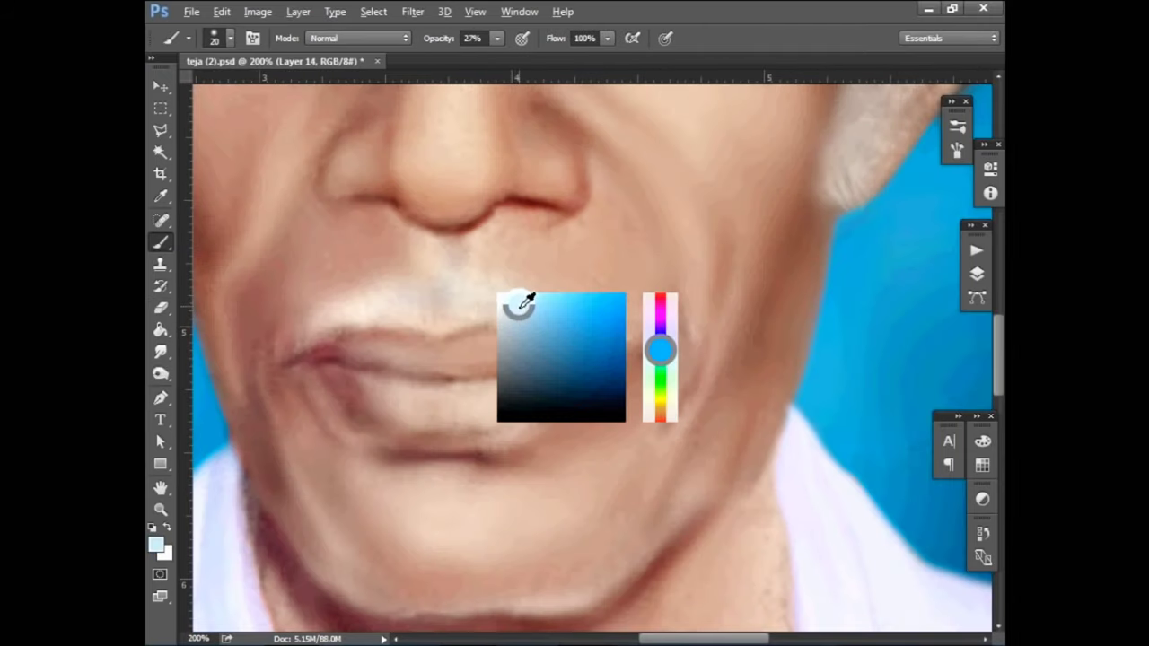
# Paint the mustache fuller with a small soft white brush at 14% opacity
pyautogui.rightClick(526, 305)
pyautogui.click(854, 490)
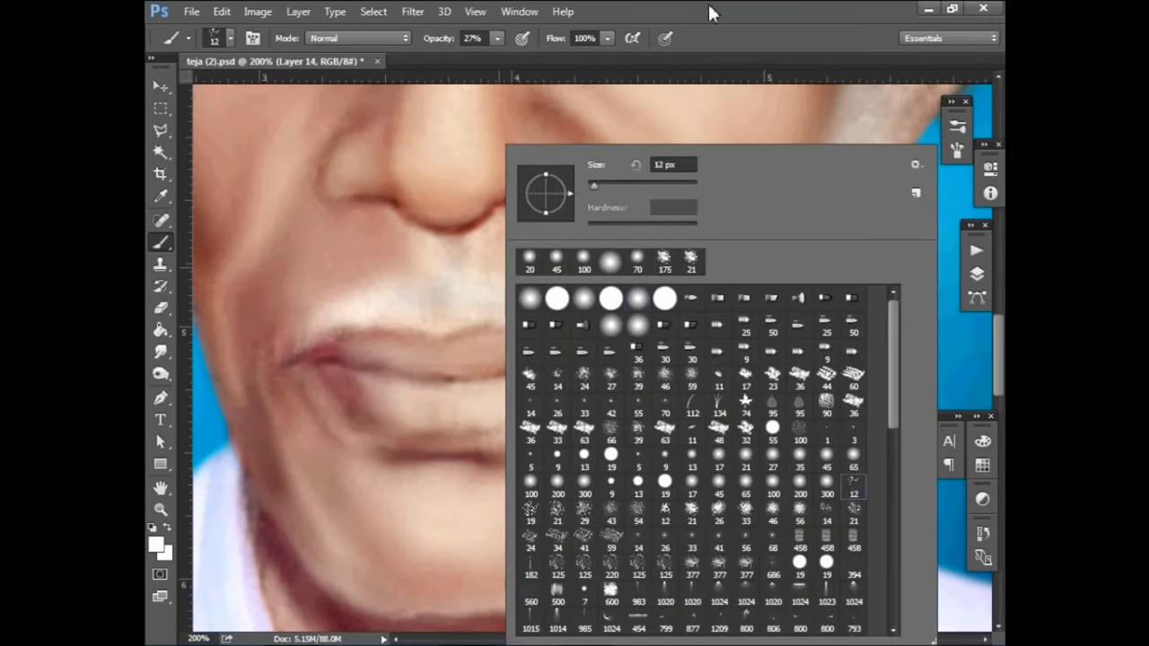
pyautogui.press('Return')
pyautogui.moveTo(497, 38); pyautogui.dragTo(484, 58)
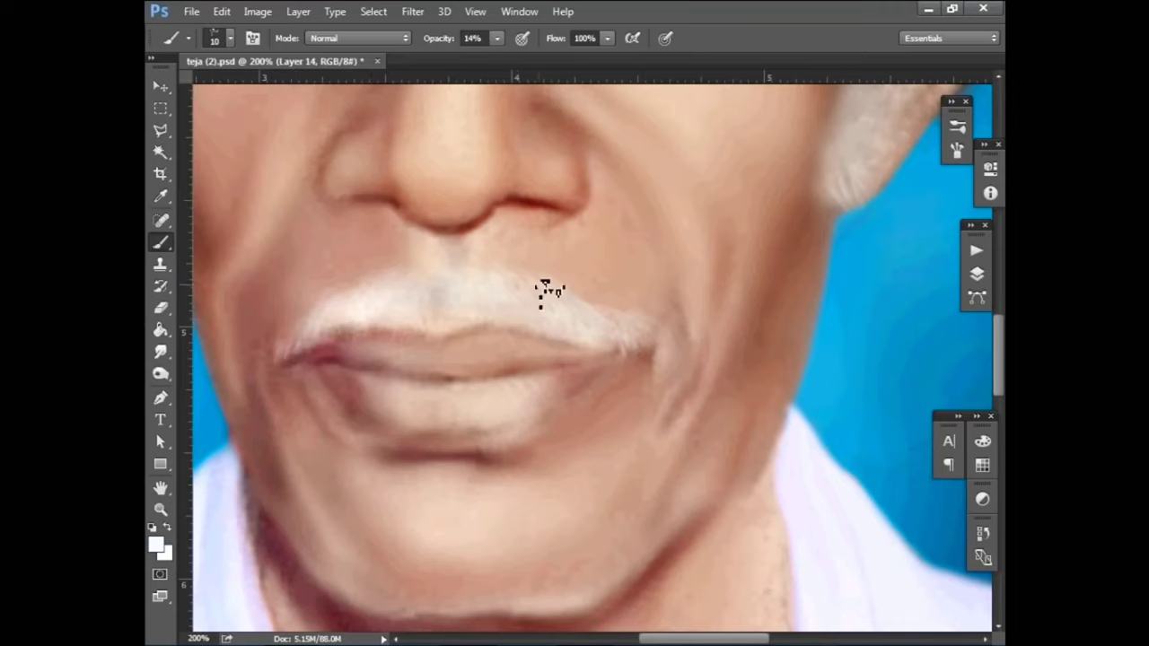
pyautogui.press('F7')
pyautogui.click(769, 335)
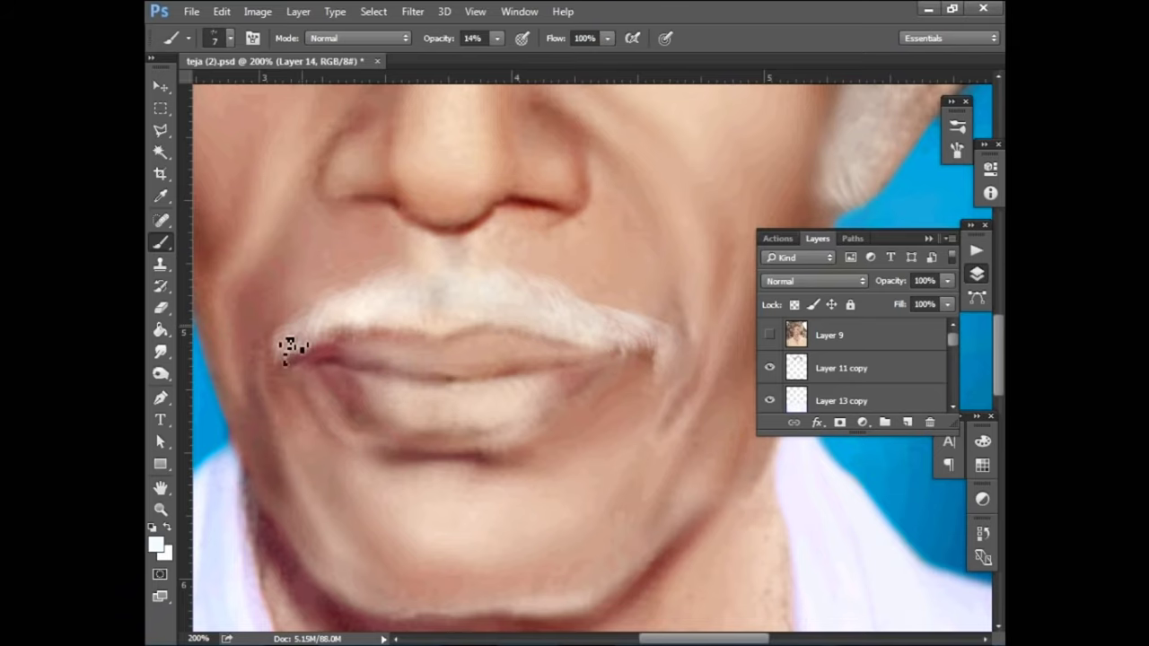
# Show Layer 9's damaged original for comparison, fit the image, and switch to full screen
pyautogui.click(769, 335)
pyautogui.hotkey('ctrl', '0')
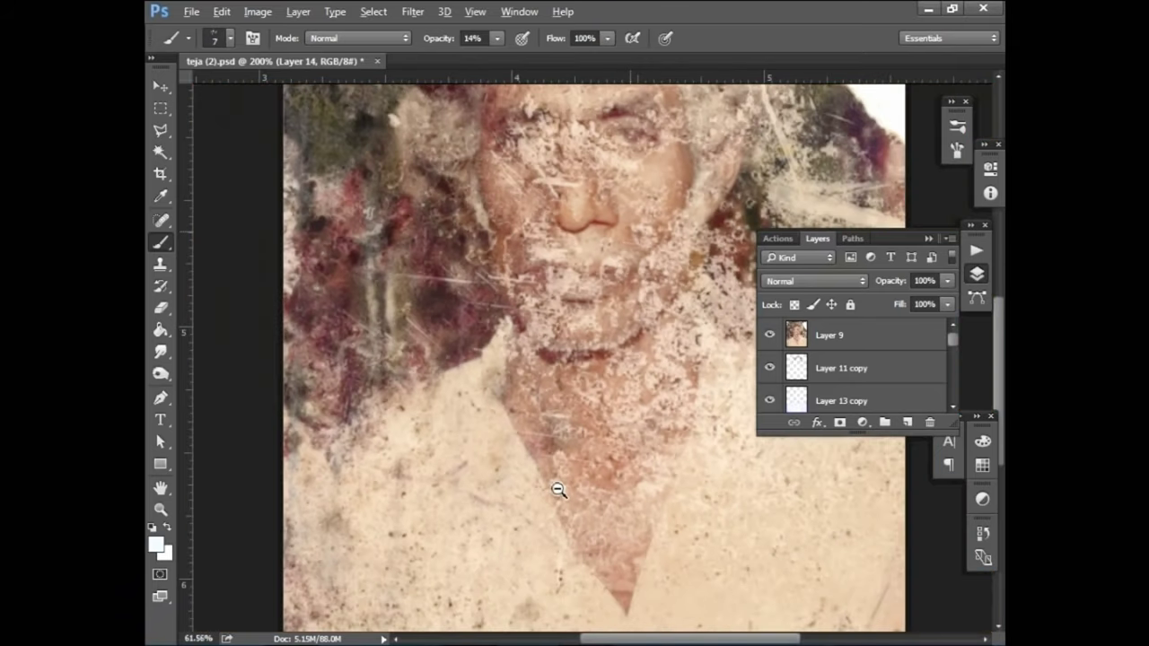
pyautogui.moveTo(934, 248); pyautogui.dragTo(988, 228)
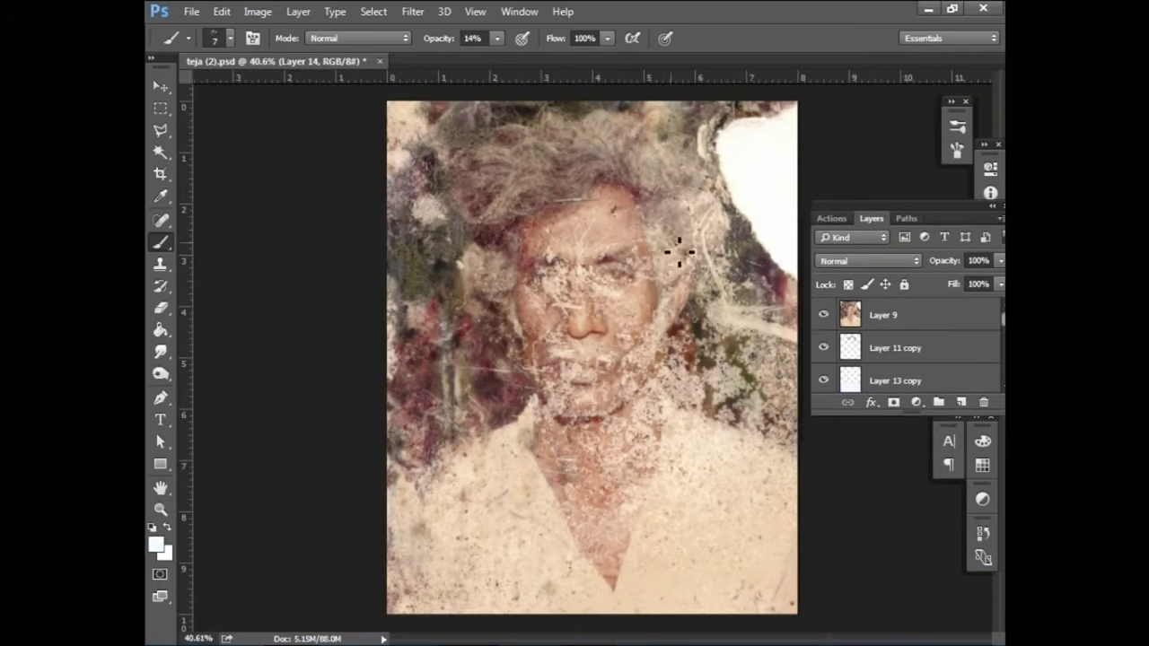
pyautogui.press('f')
pyautogui.press('f')
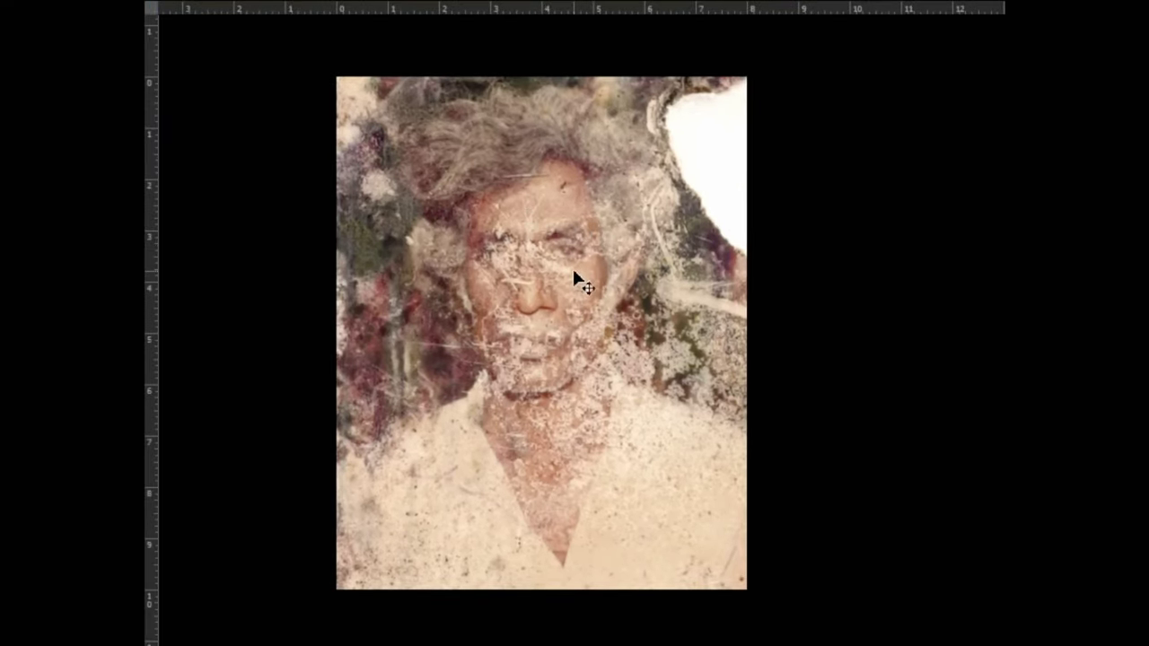